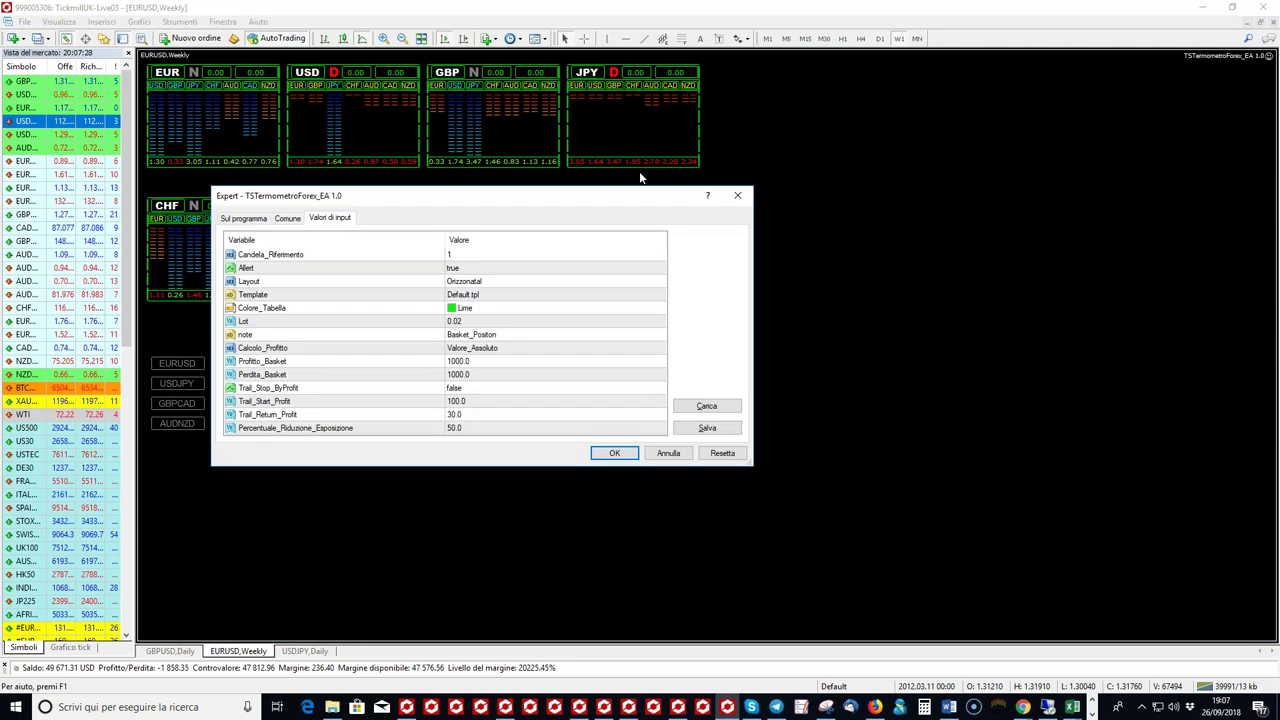
# - Move and enlarge the TSTermometroForex_EA input settings window to view all its parameters, and close it without changes
pyautogui.moveTo(629, 210); pyautogui.dragTo(918, 150)
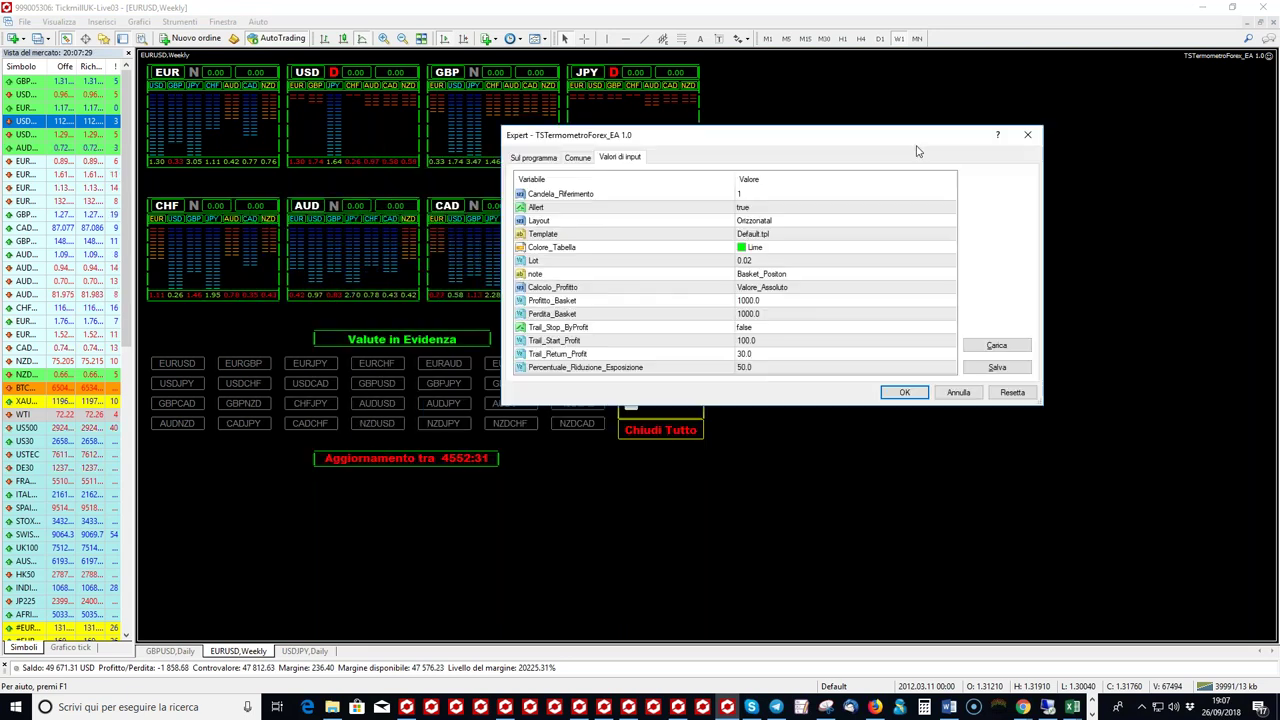
pyautogui.moveTo(1042, 404); pyautogui.dragTo(1082, 447)
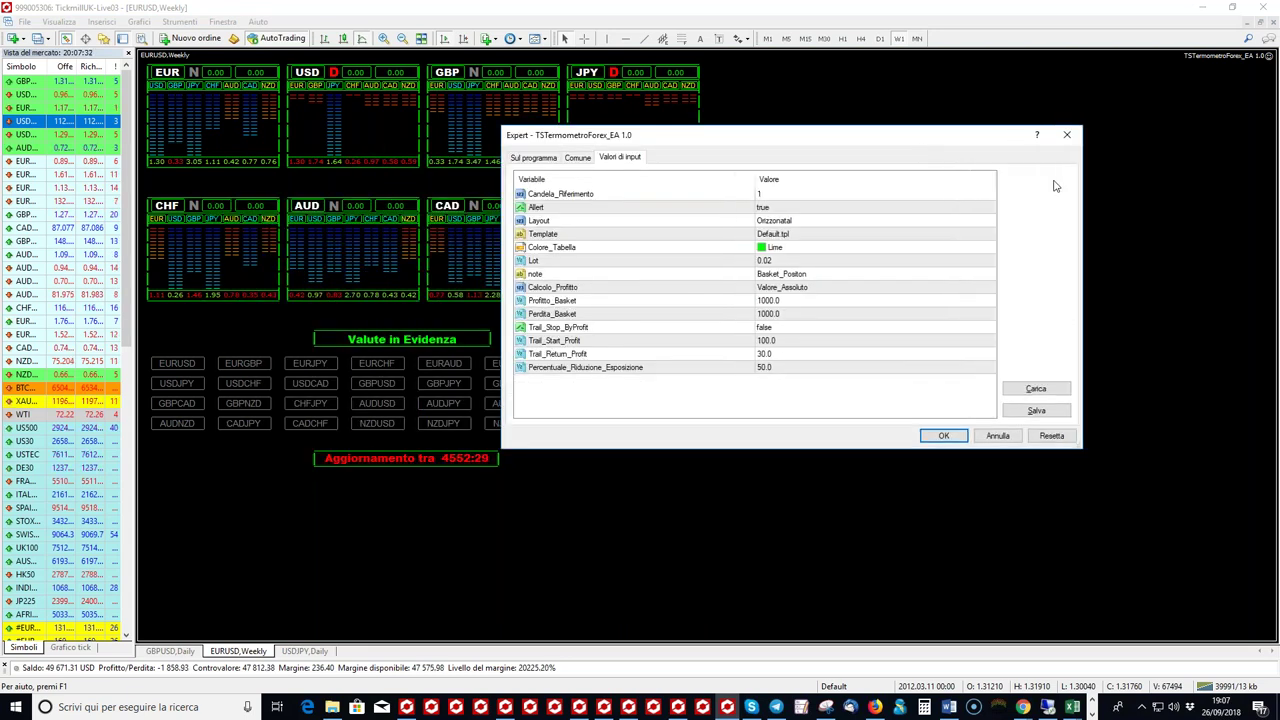
pyautogui.click(1064, 138)
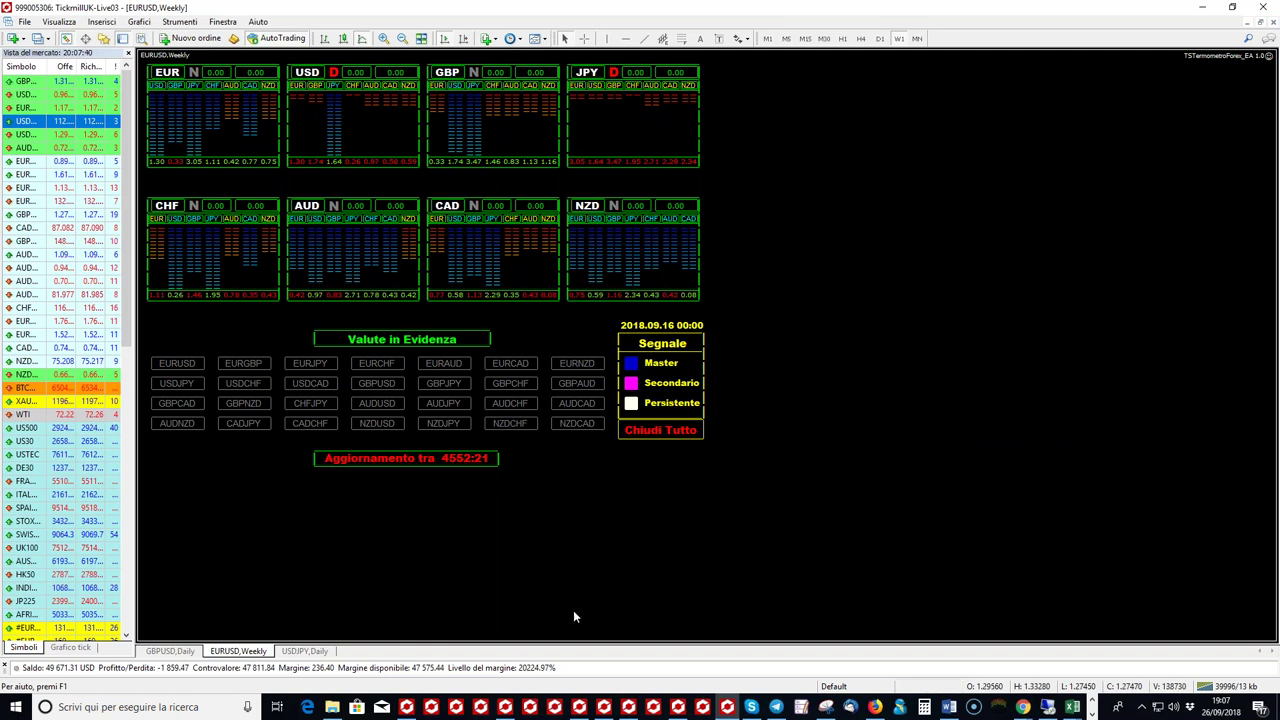
# - Switch to the demo terminal showing the USDJPY weekly chart, view the expert's input values and close them unchanged
pyautogui.click(527, 708)
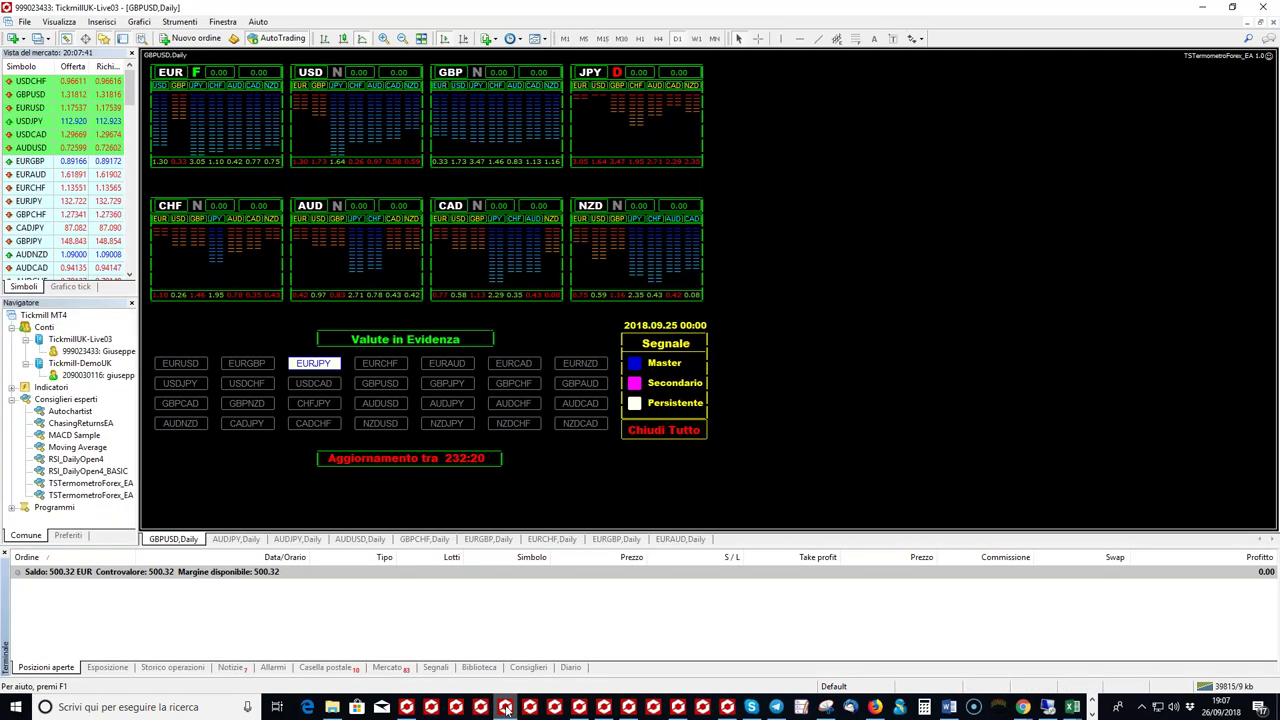
pyautogui.click(580, 708)
pyautogui.click(604, 708)
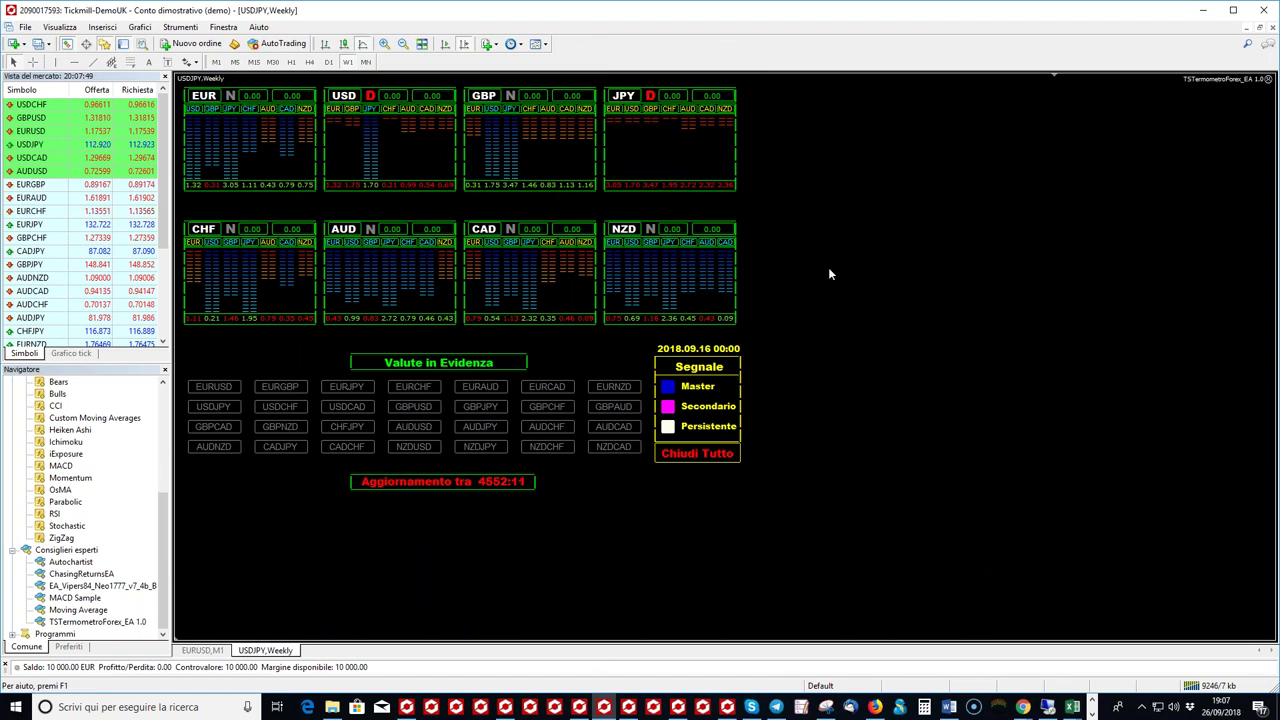
pyautogui.press('F7')
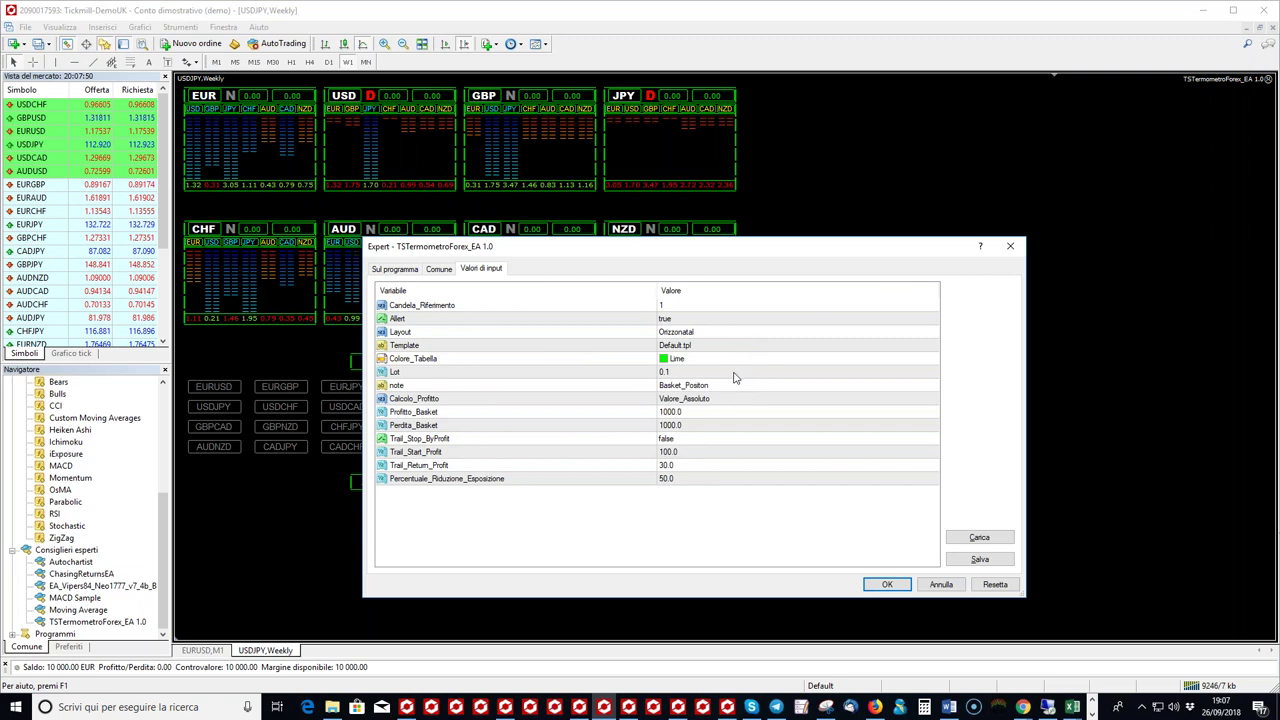
pyautogui.click(1009, 249)
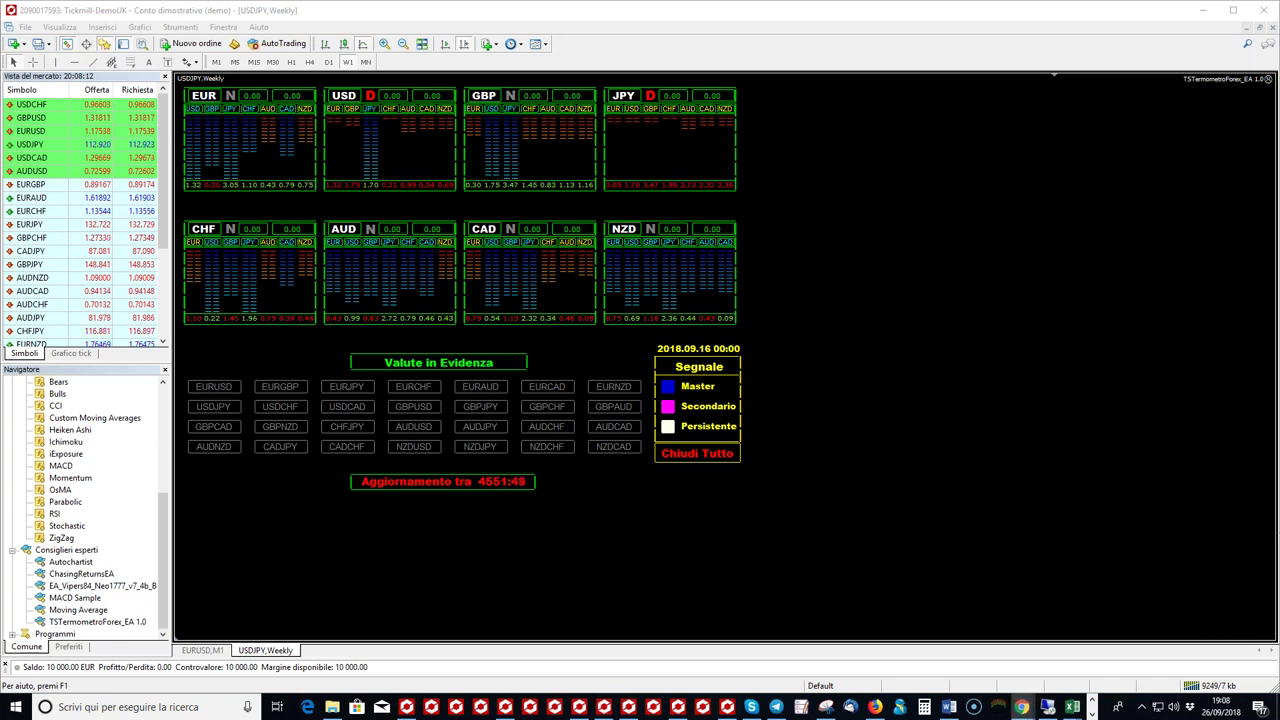
# - Switch to Chrome and look through the Tickmill Italy Facebook page's photos and its list of webinar videos
pyautogui.click(1022, 707)
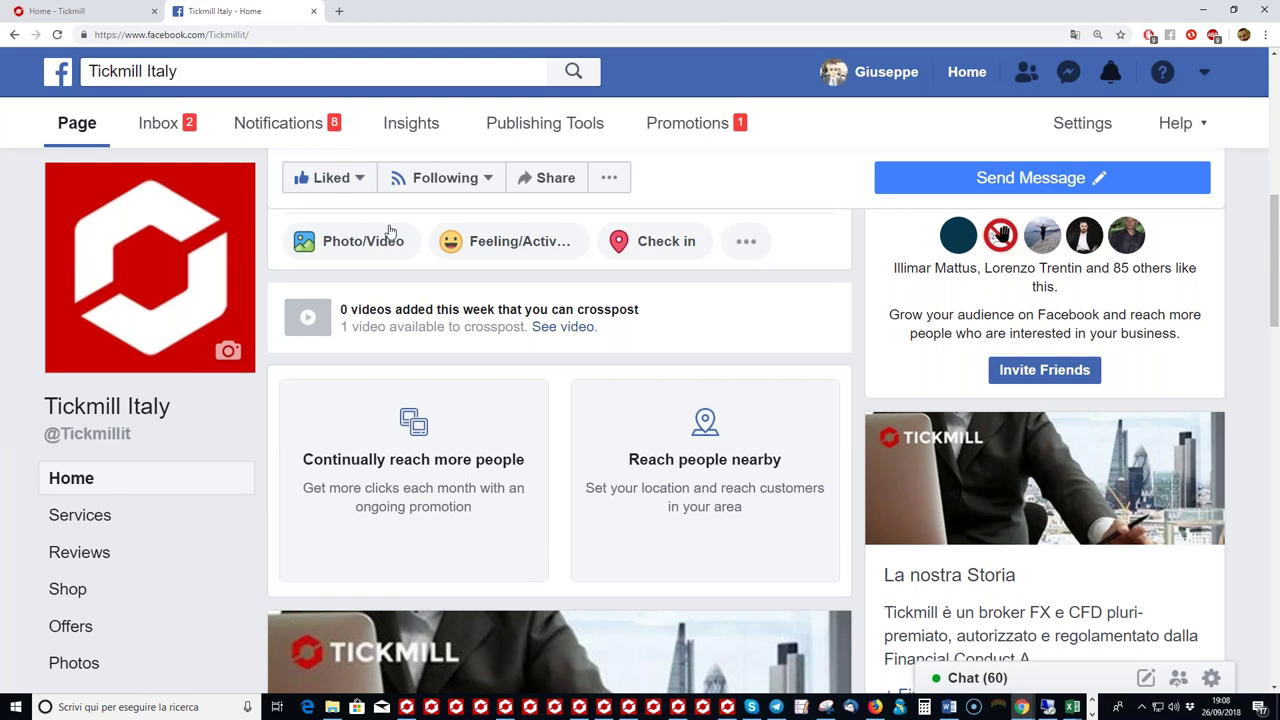
pyautogui.scroll(-3, 555, 357)
pyautogui.scroll(-10, 555, 357)
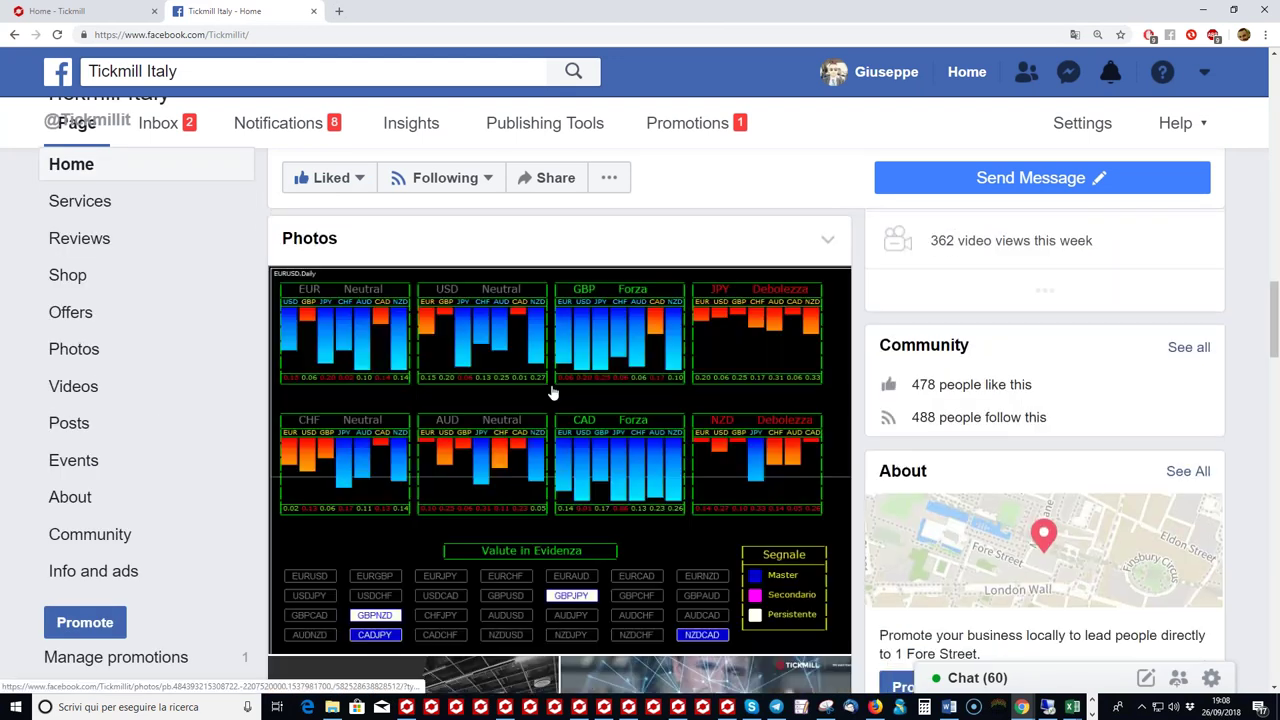
pyautogui.scroll(-6, 557, 391)
pyautogui.click(95, 397)
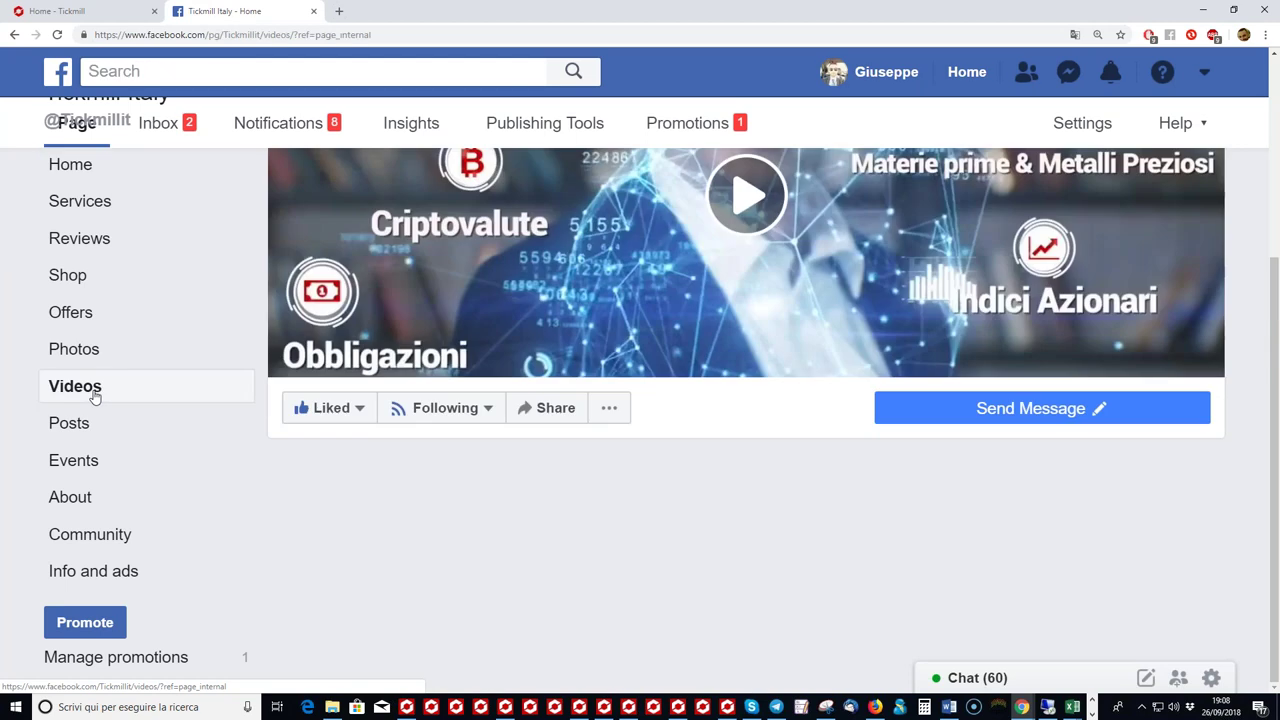
pyautogui.scroll(-6, 548, 444)
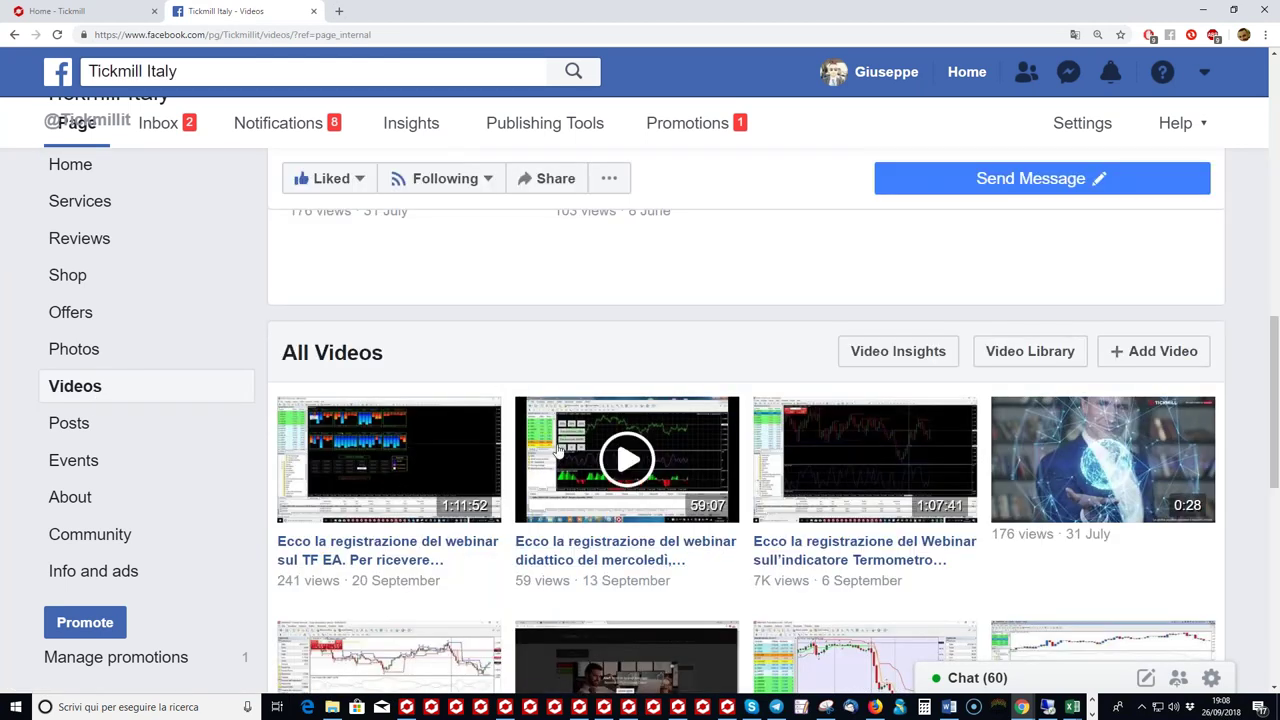
pyautogui.click(486, 121)
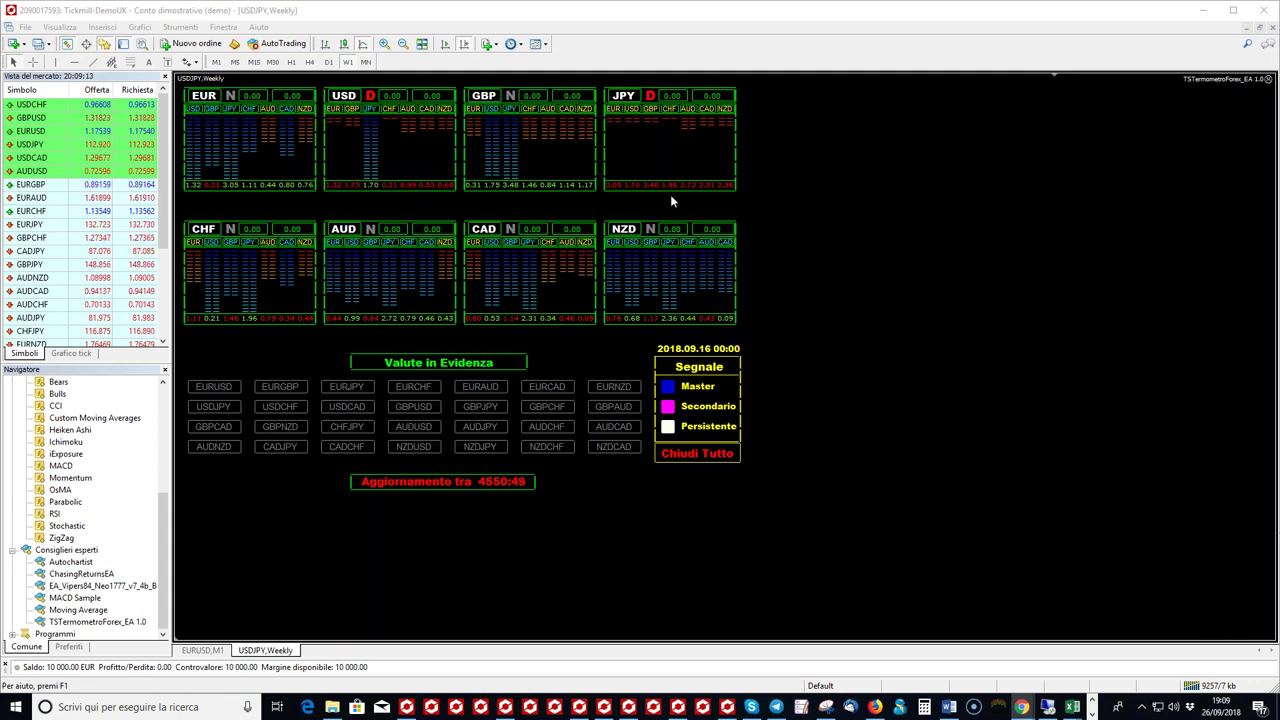
# - Open the expert's input values on the USDJPY weekly chart and examine the Calcolo_Profitto options and Profitto_Basket
pyautogui.press('F7')
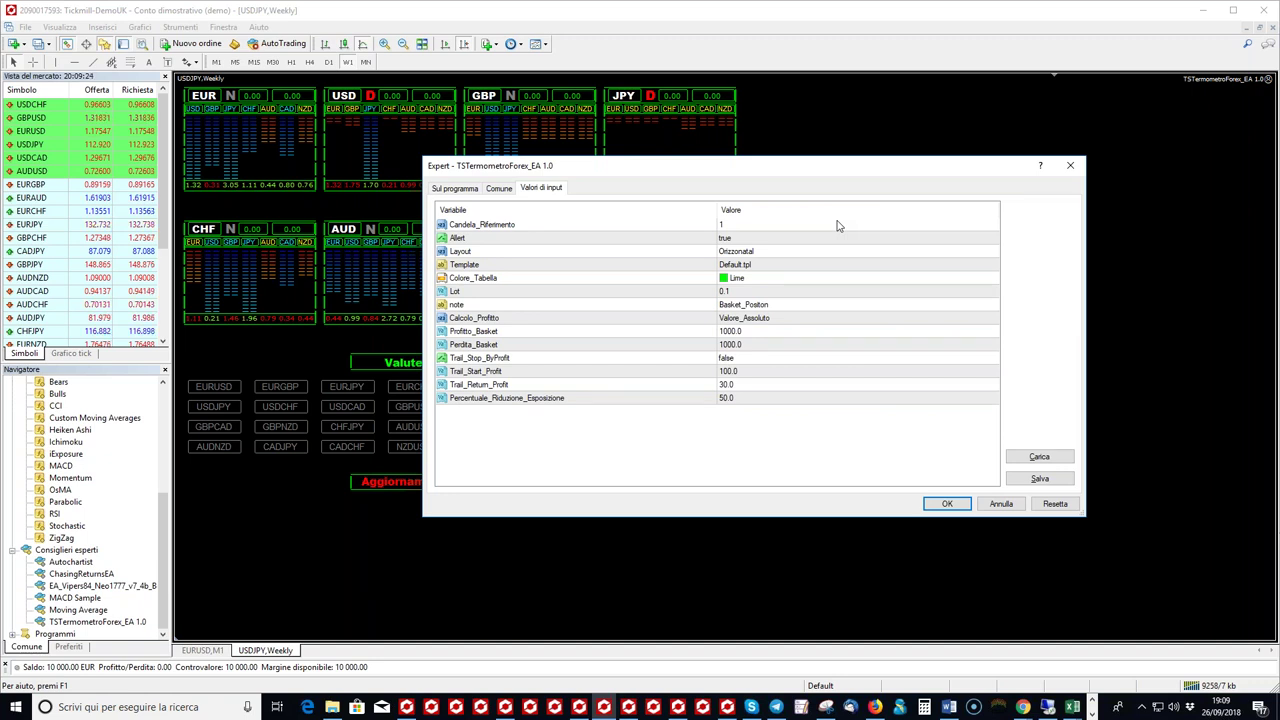
pyautogui.click(767, 320)
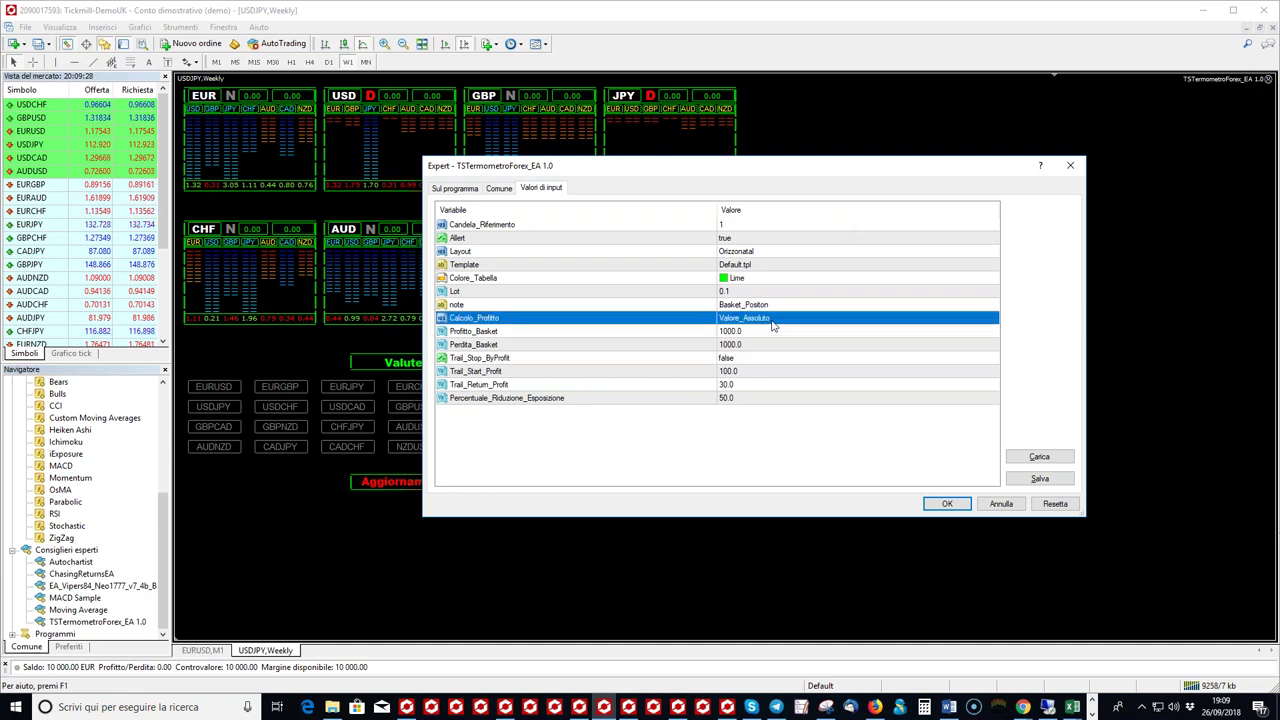
pyautogui.click(772, 320)
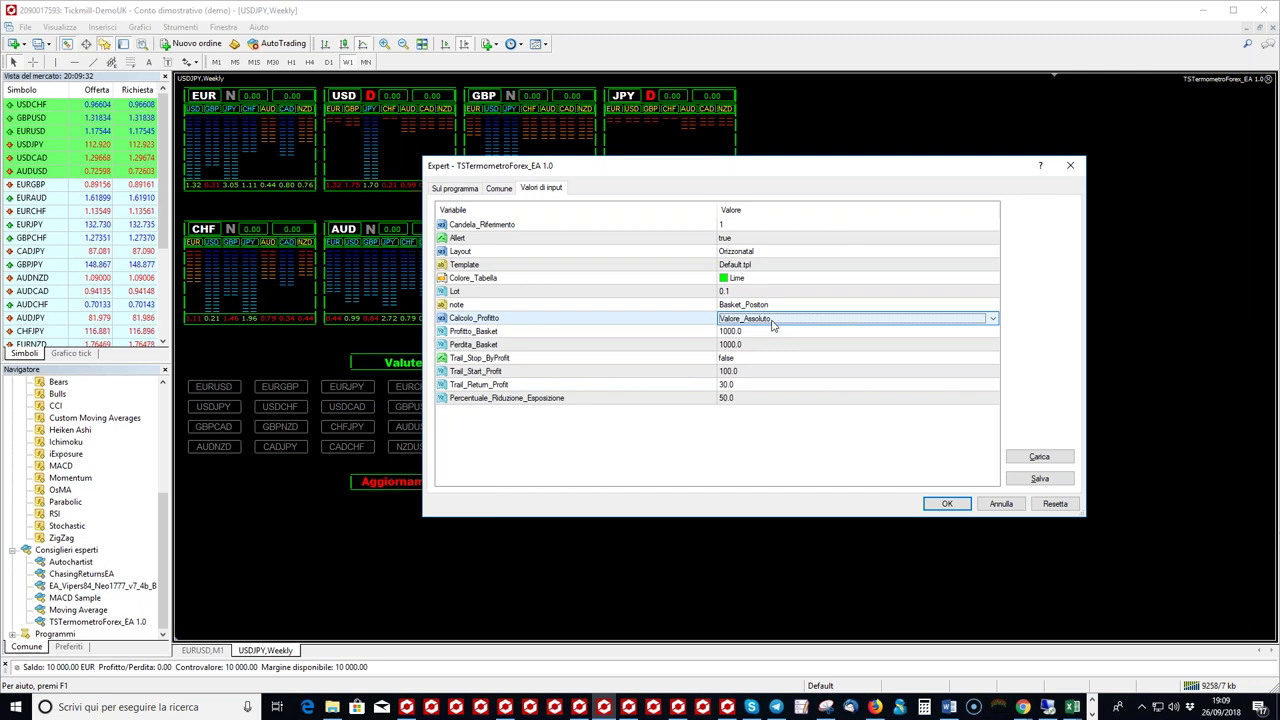
pyautogui.click(772, 321)
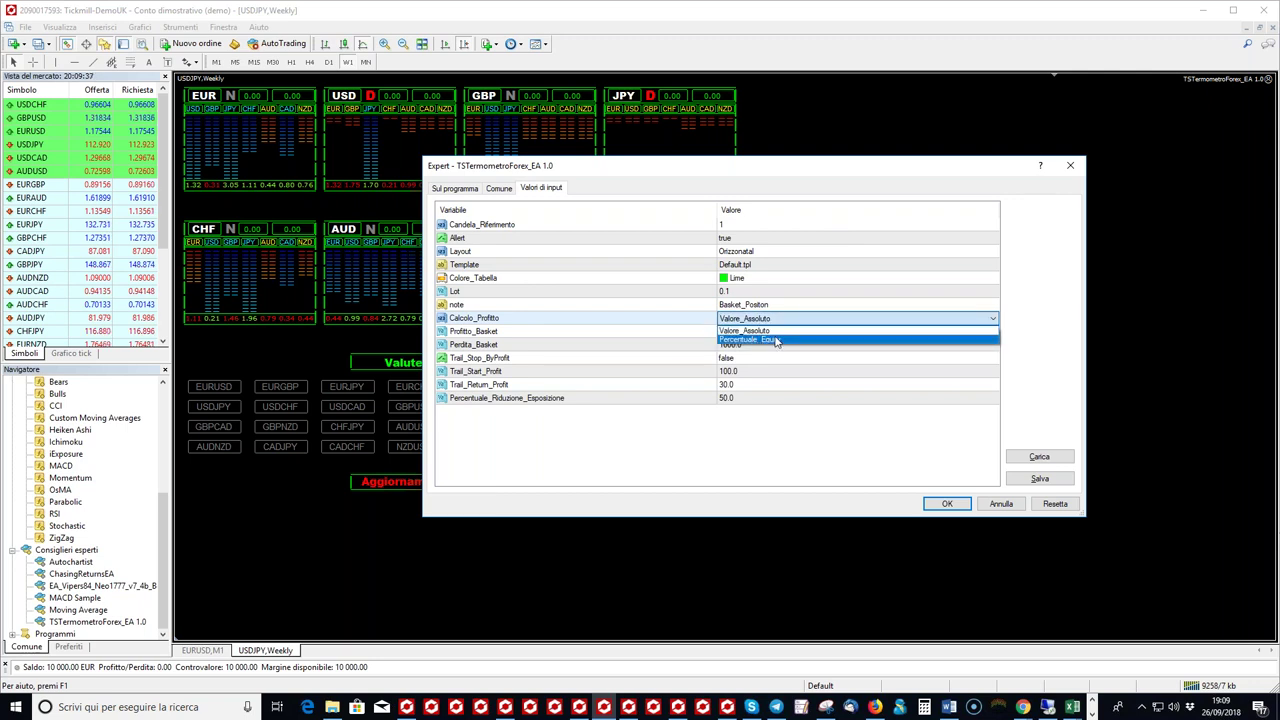
pyautogui.click(776, 341)
pyautogui.click(780, 320)
pyautogui.click(784, 333)
pyautogui.click(784, 331)
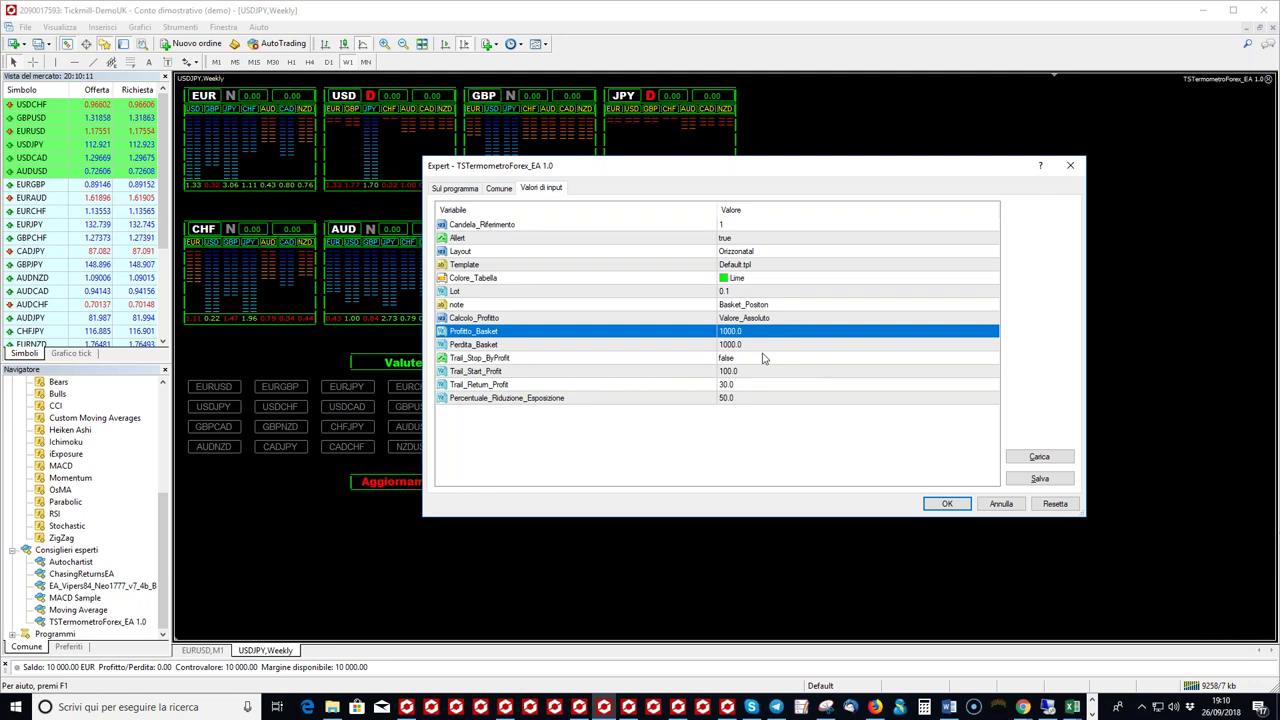
# - Set the profit calculation method Calcolo_Profitto to Percentuale_Equity
pyautogui.click(767, 360)
pyautogui.click(767, 360)
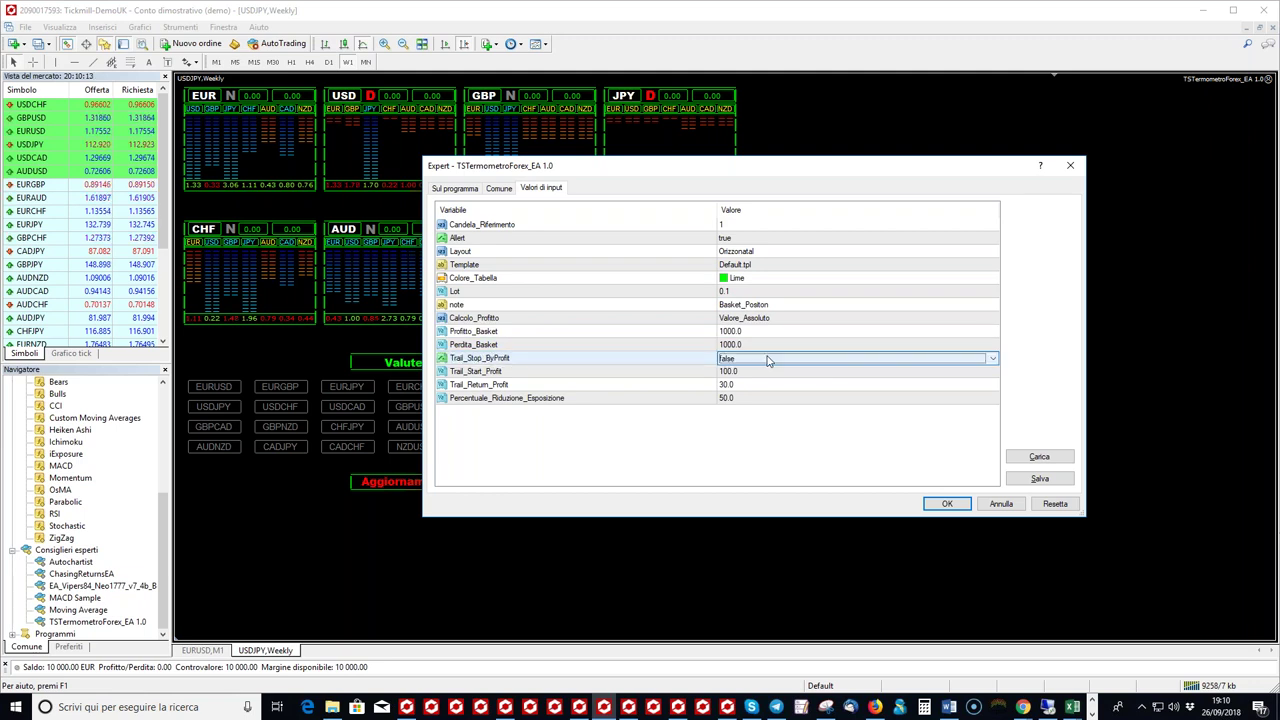
pyautogui.click(778, 318)
pyautogui.click(778, 318)
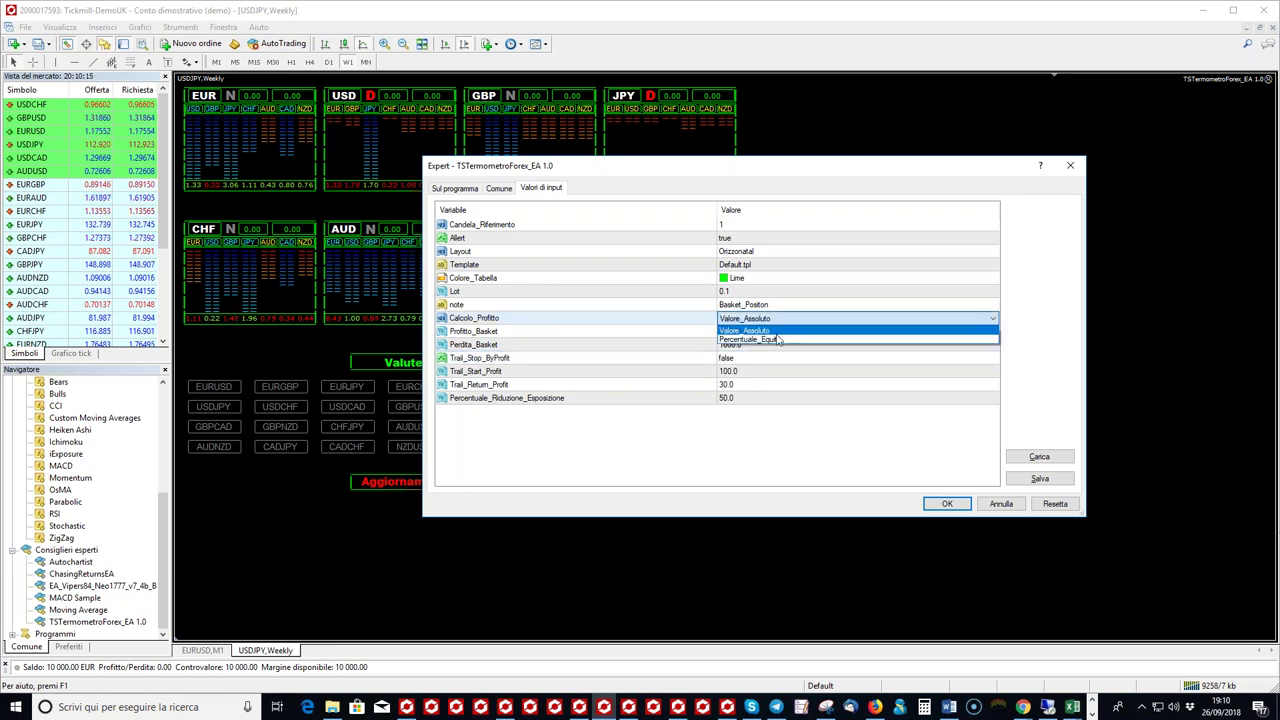
pyautogui.click(777, 341)
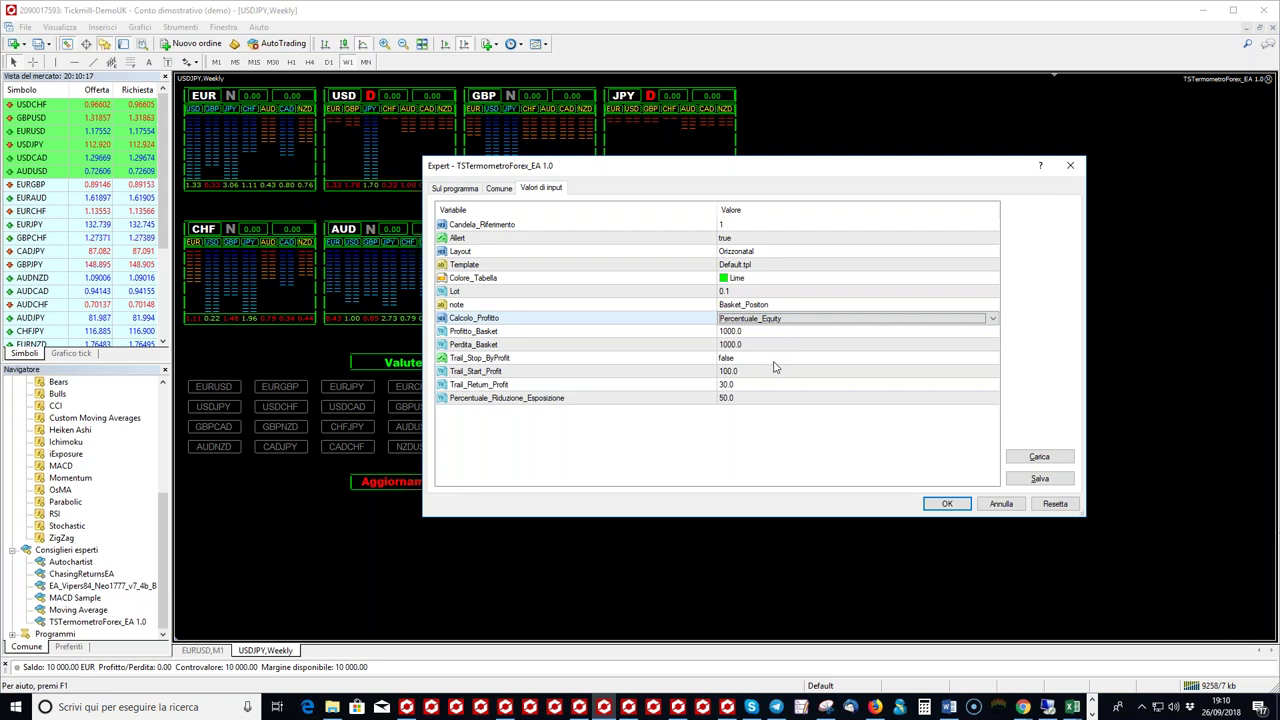
pyautogui.click(773, 364)
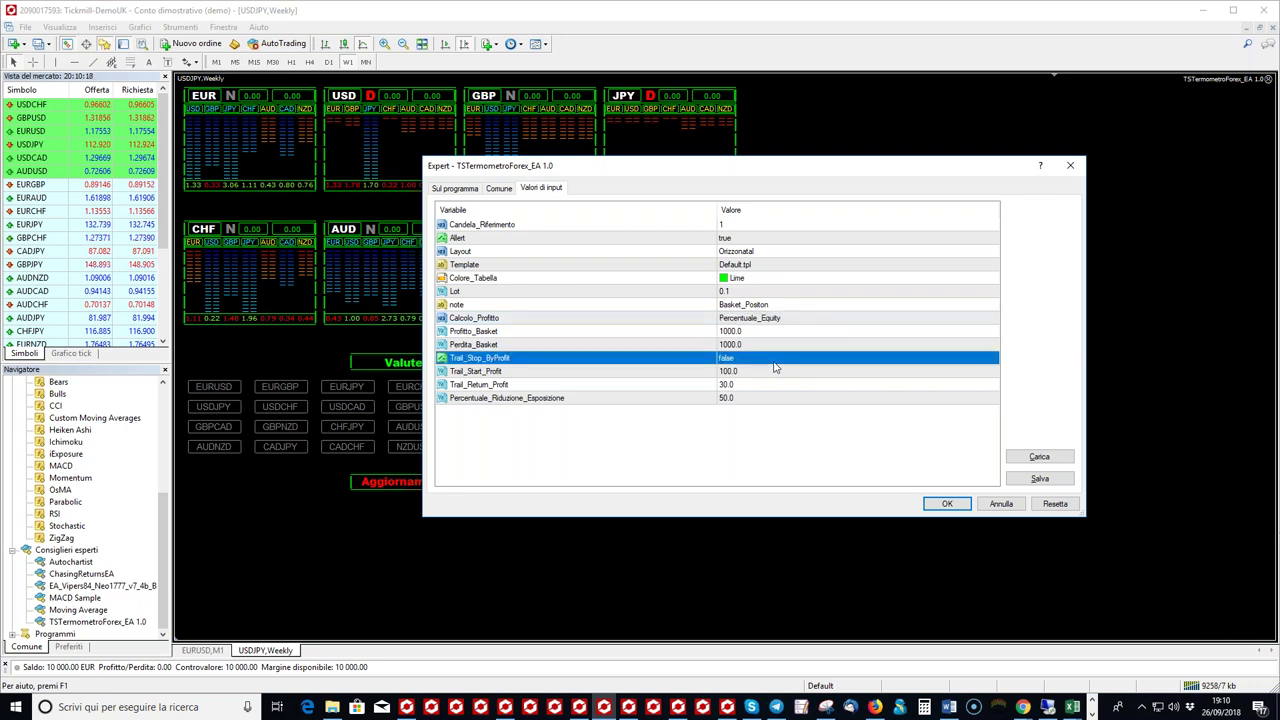
# - Set the basket profit target Profitto_Basket to 1
pyautogui.click(777, 337)
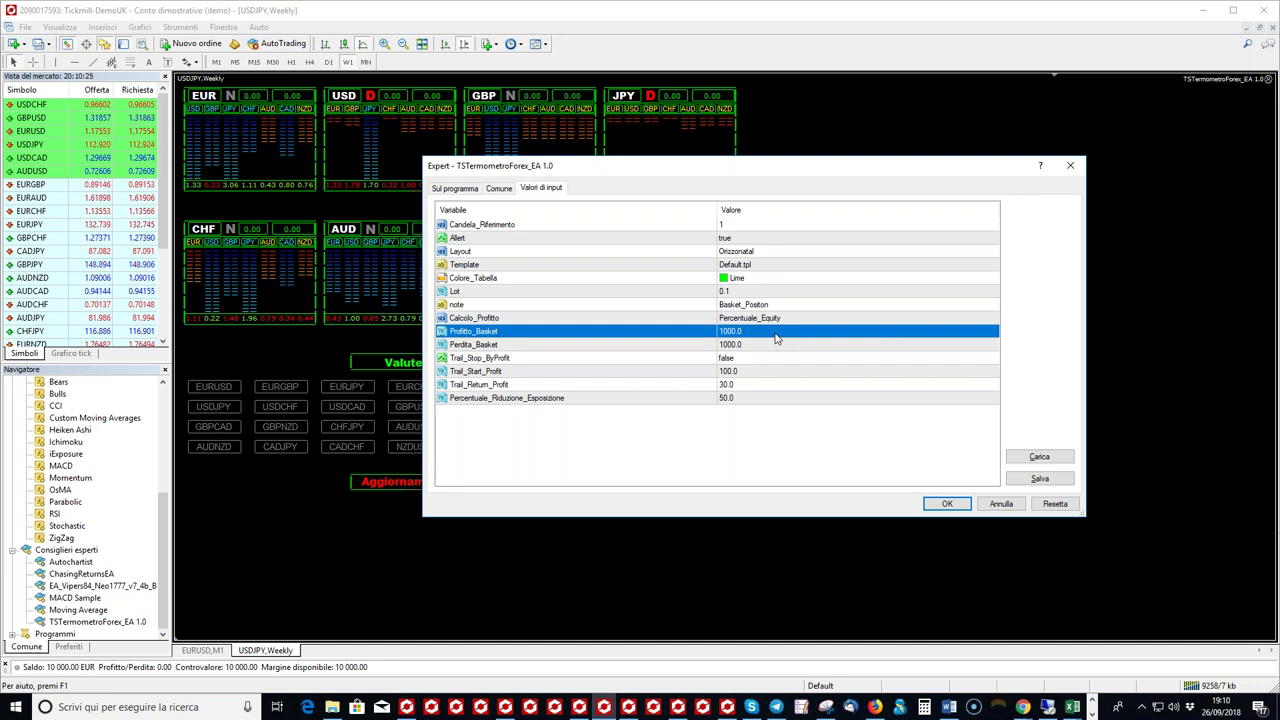
pyautogui.press('Home')
pyautogui.click(761, 336)
pyautogui.click(761, 336)
pyautogui.write('1')
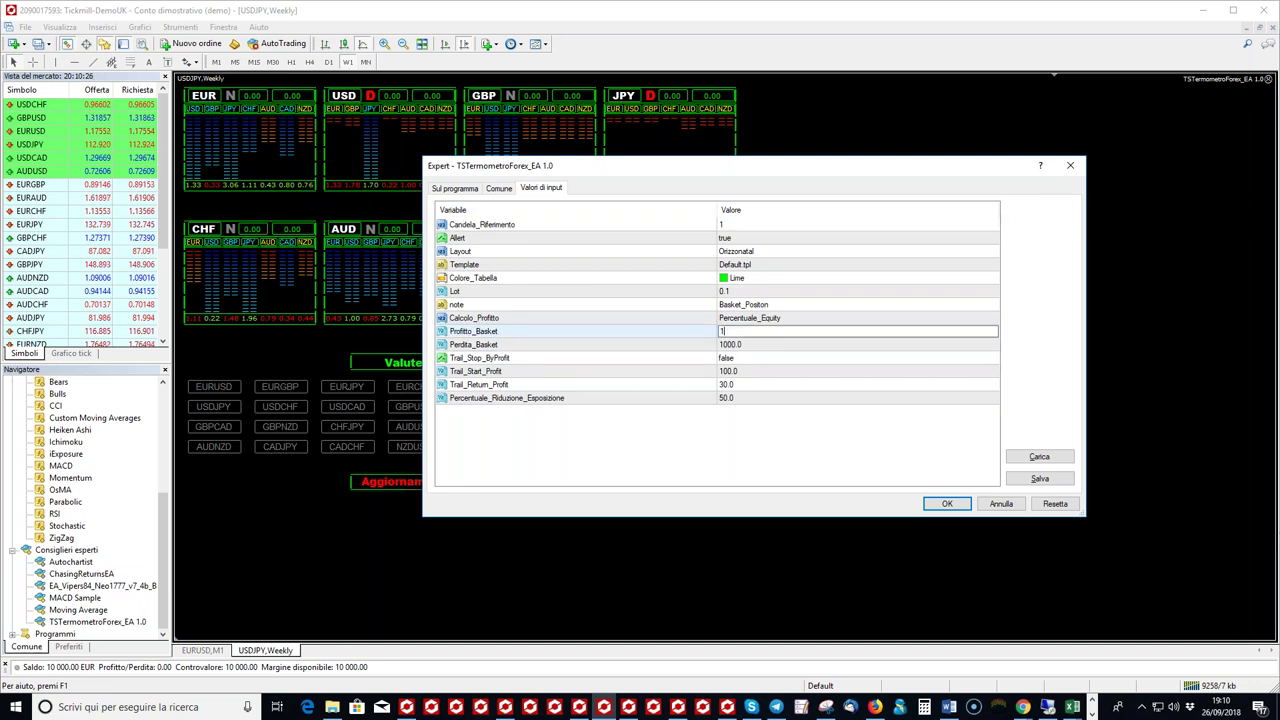
# - Set the basket loss limit Perdita_Basket to 1
pyautogui.click(746, 346)
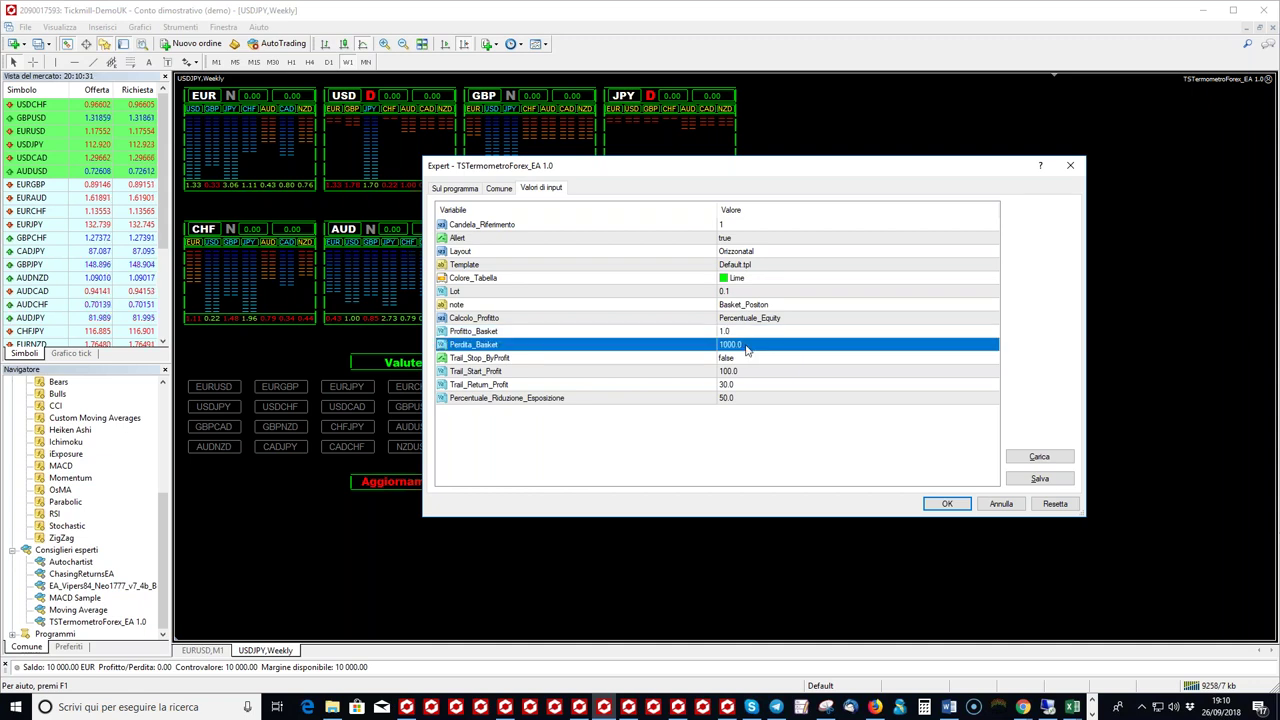
pyautogui.click(746, 346)
pyautogui.write('1')
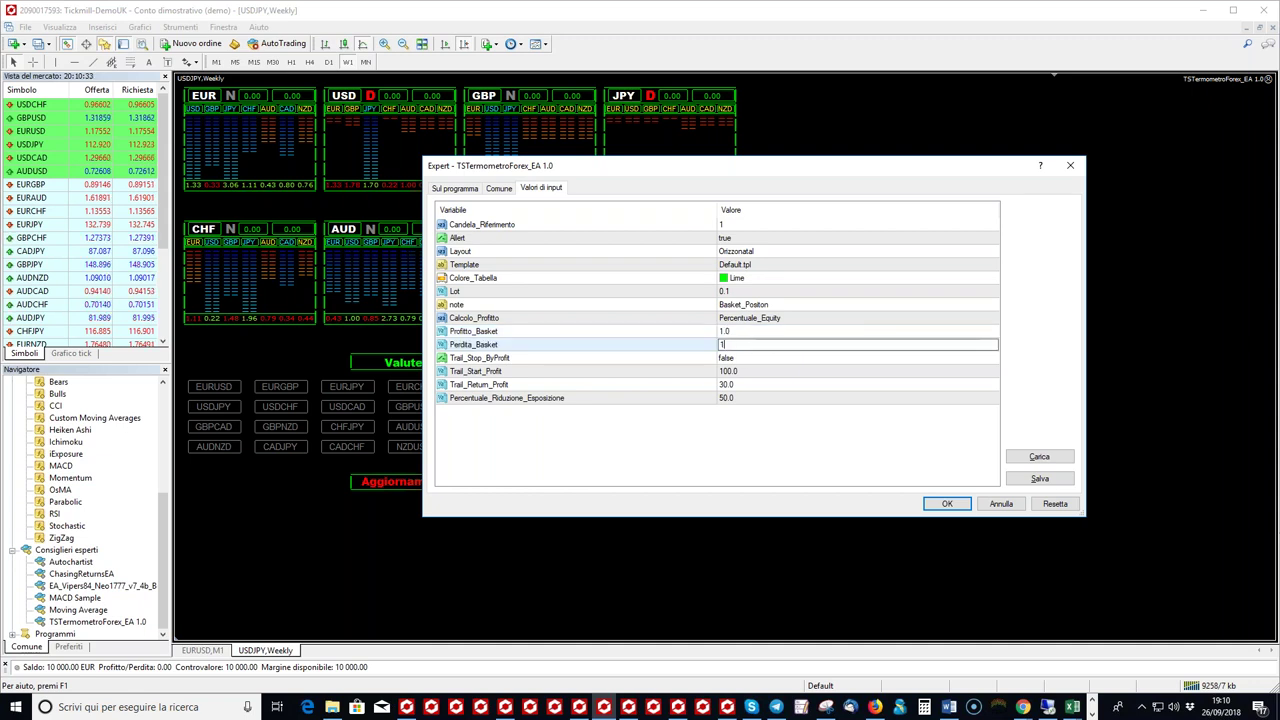
pyautogui.click(757, 356)
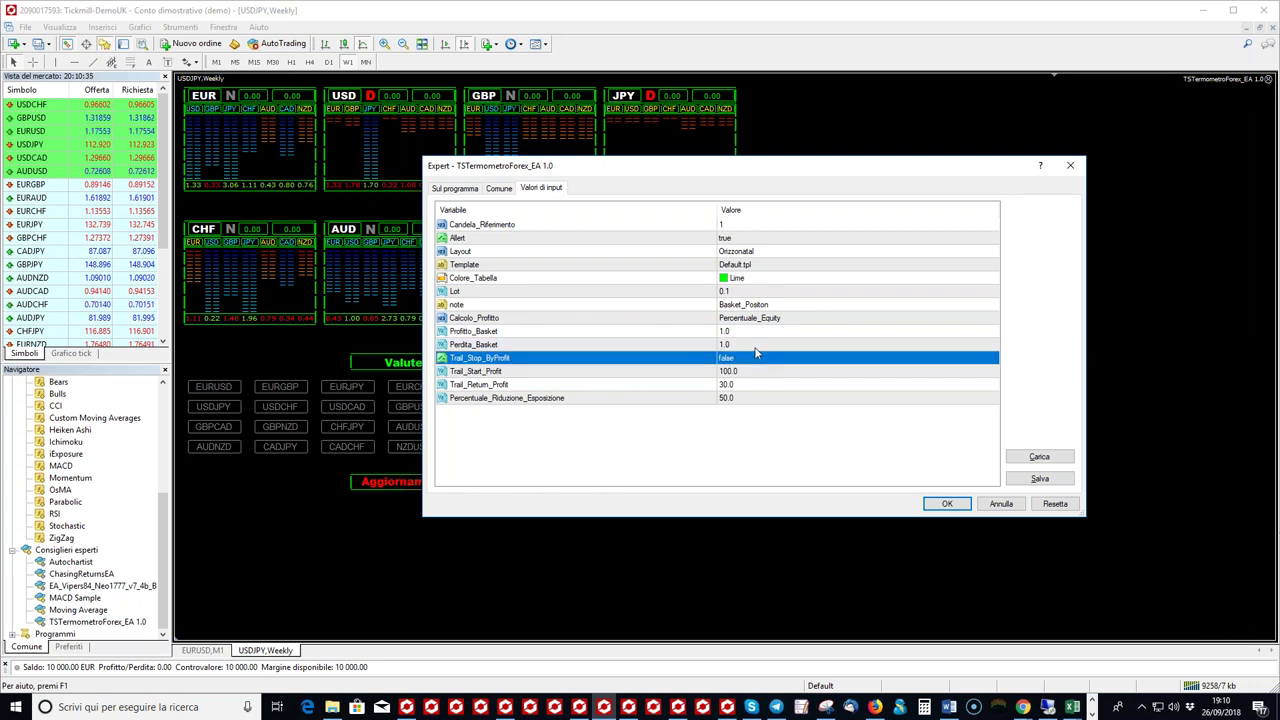
pyautogui.press('Up')
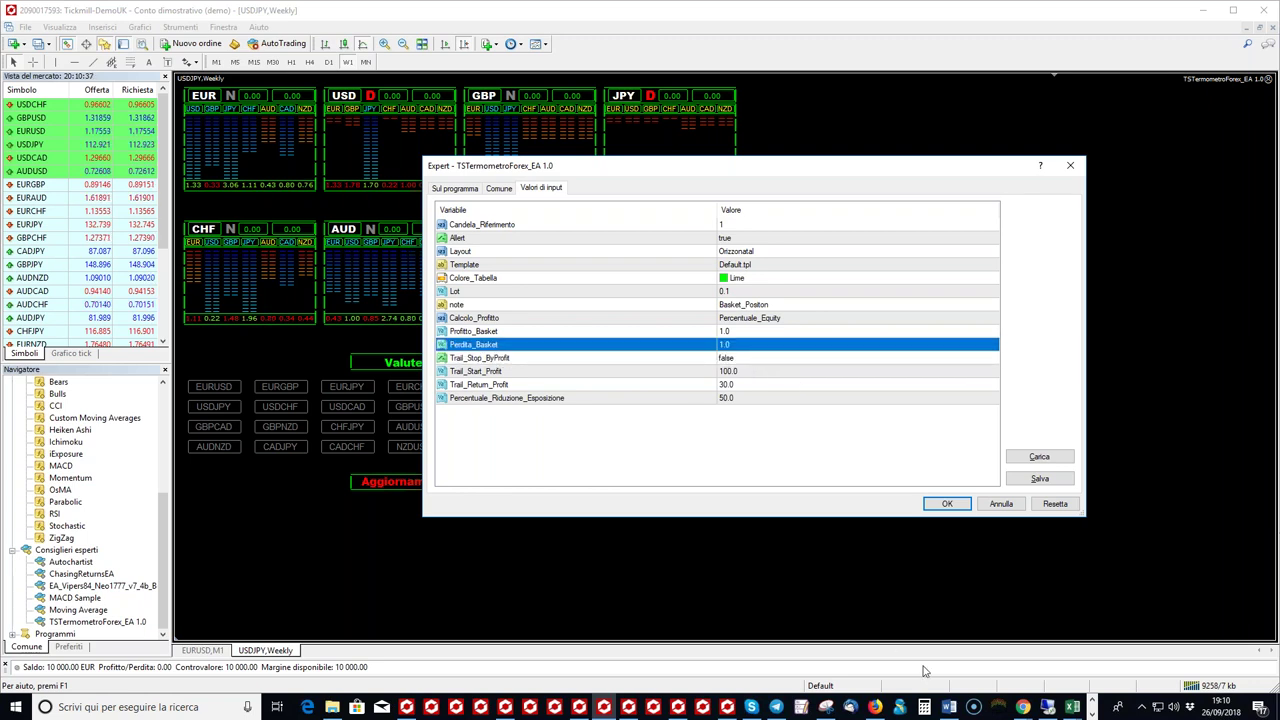
# - Bring up the Calculator beside the expert's input values, and close it again
pyautogui.click(924, 707)
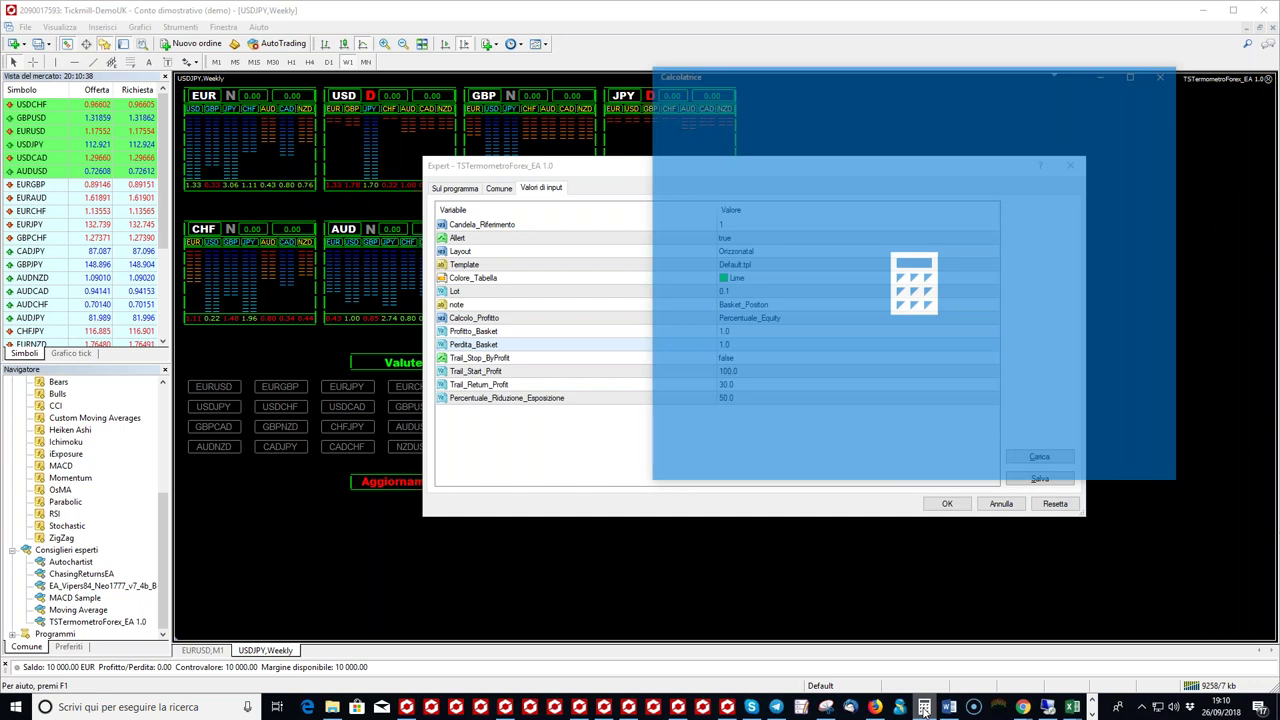
pyautogui.moveTo(899, 70); pyautogui.dragTo(795, 71)
pyautogui.hotkey('alt', 'F4')
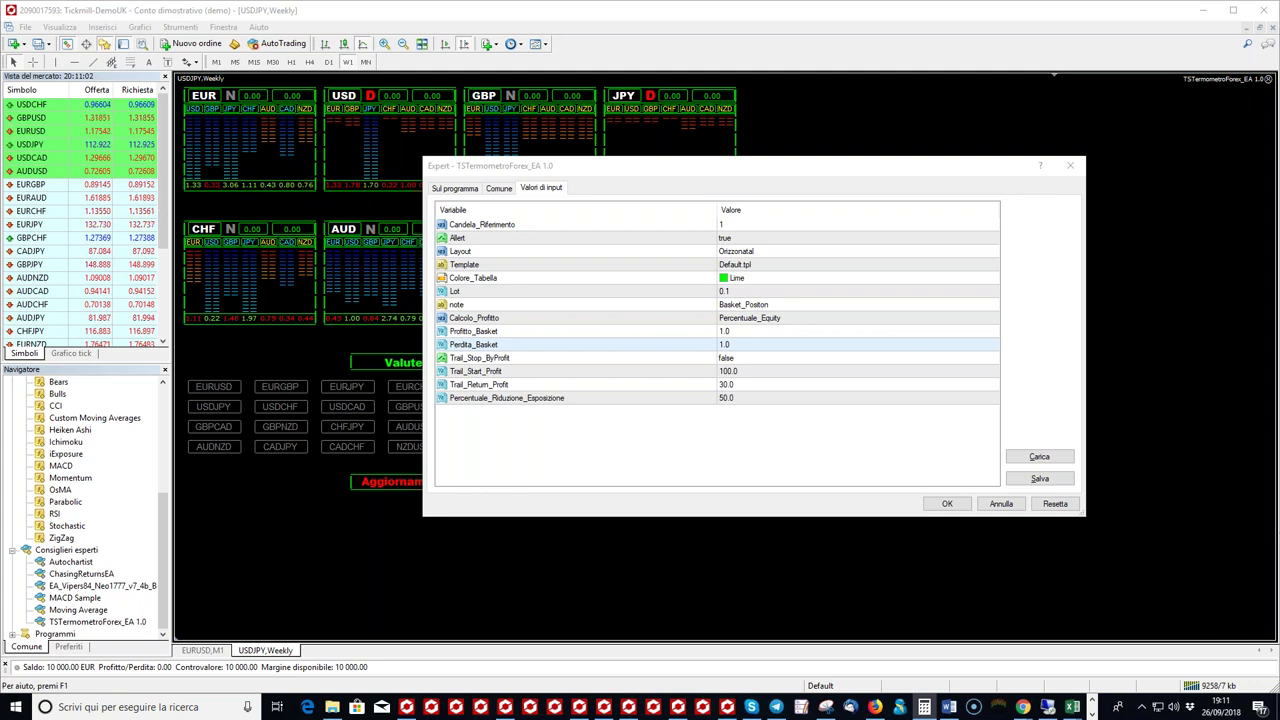
# - Enable the basket trailing stop by setting Trail_Stop_ByProfit to true
pyautogui.click(826, 358)
pyautogui.click(826, 358)
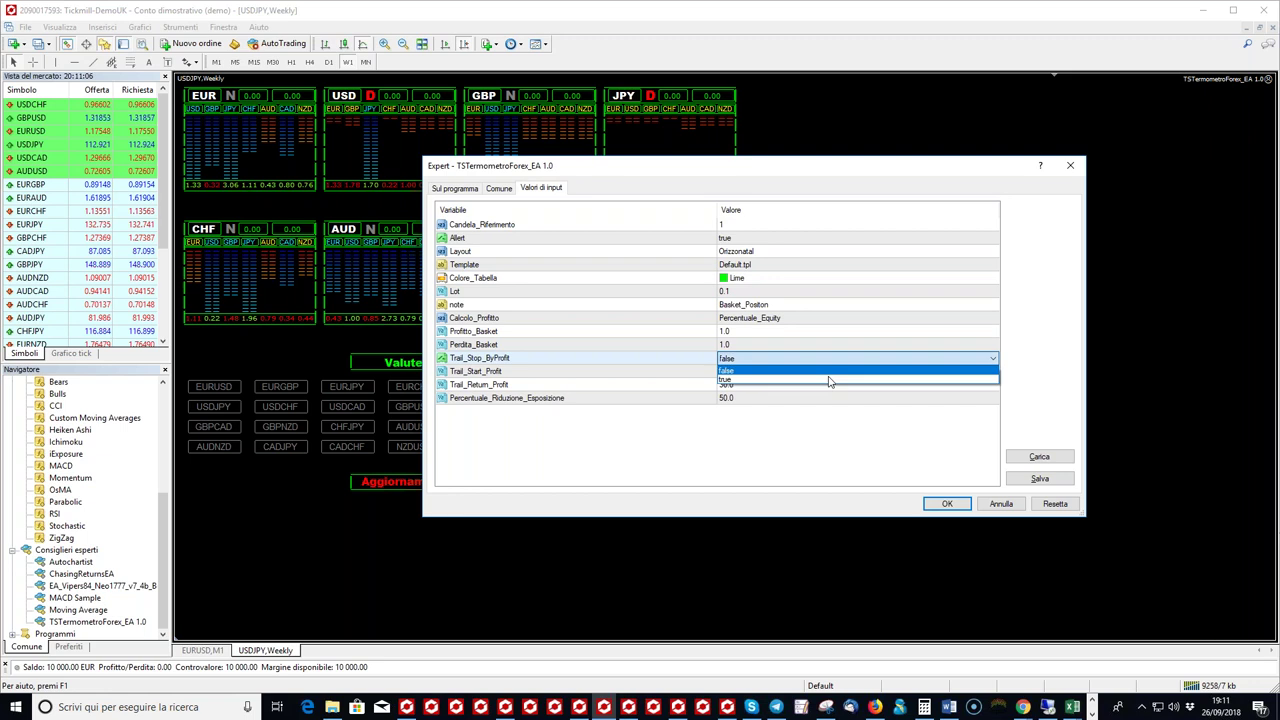
pyautogui.click(829, 381)
pyautogui.click(827, 343)
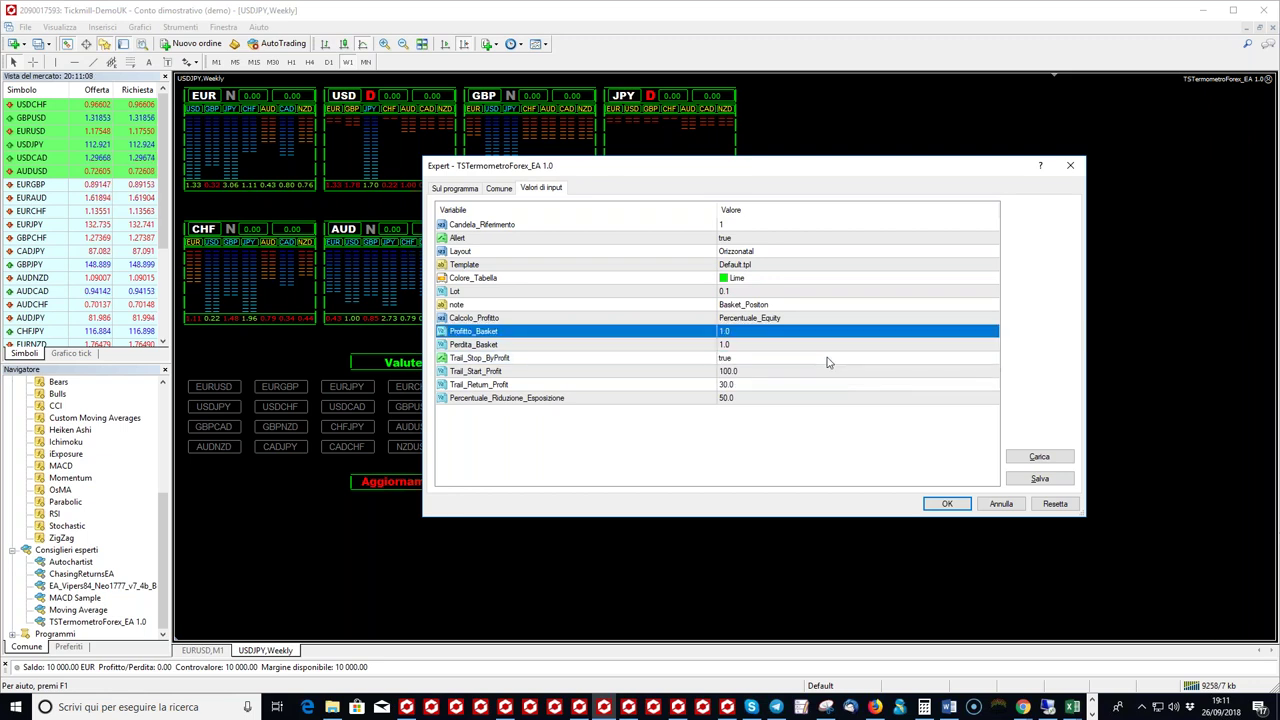
# - Review the Trail_Start_Profit and Trail_Return_Profit parameters of the trailing stop
pyautogui.click(829, 371)
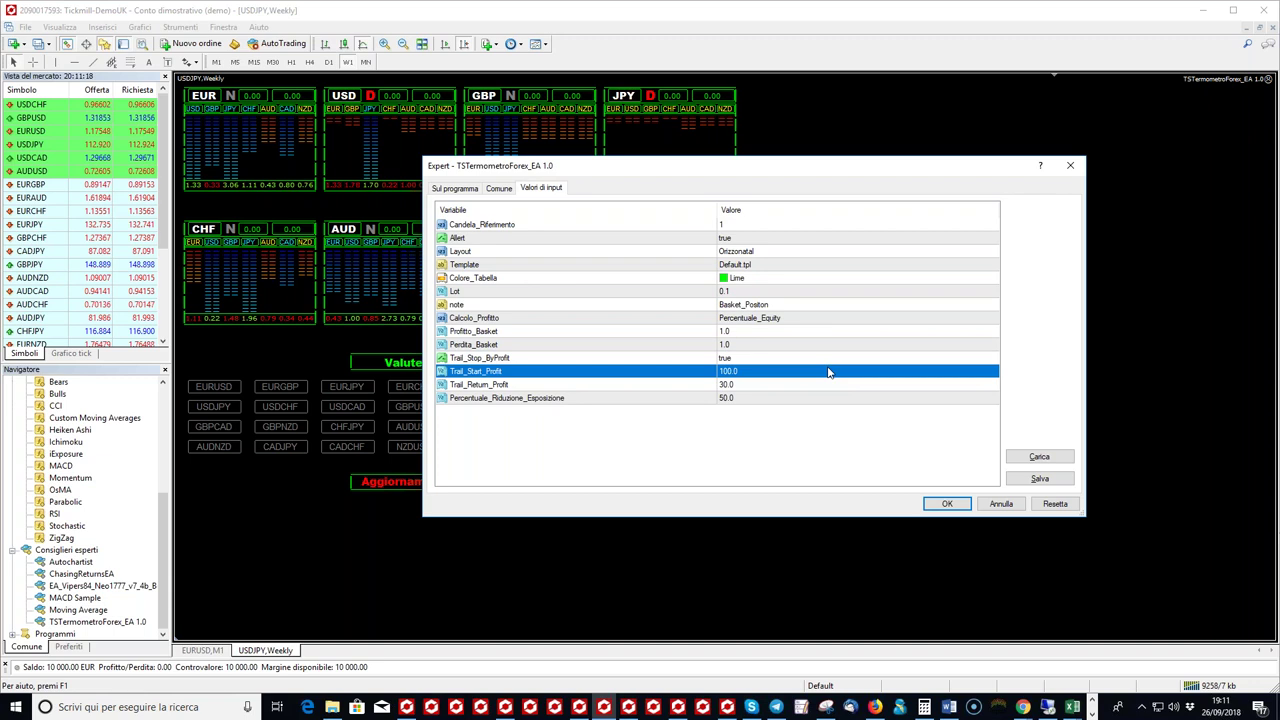
pyautogui.click(806, 390)
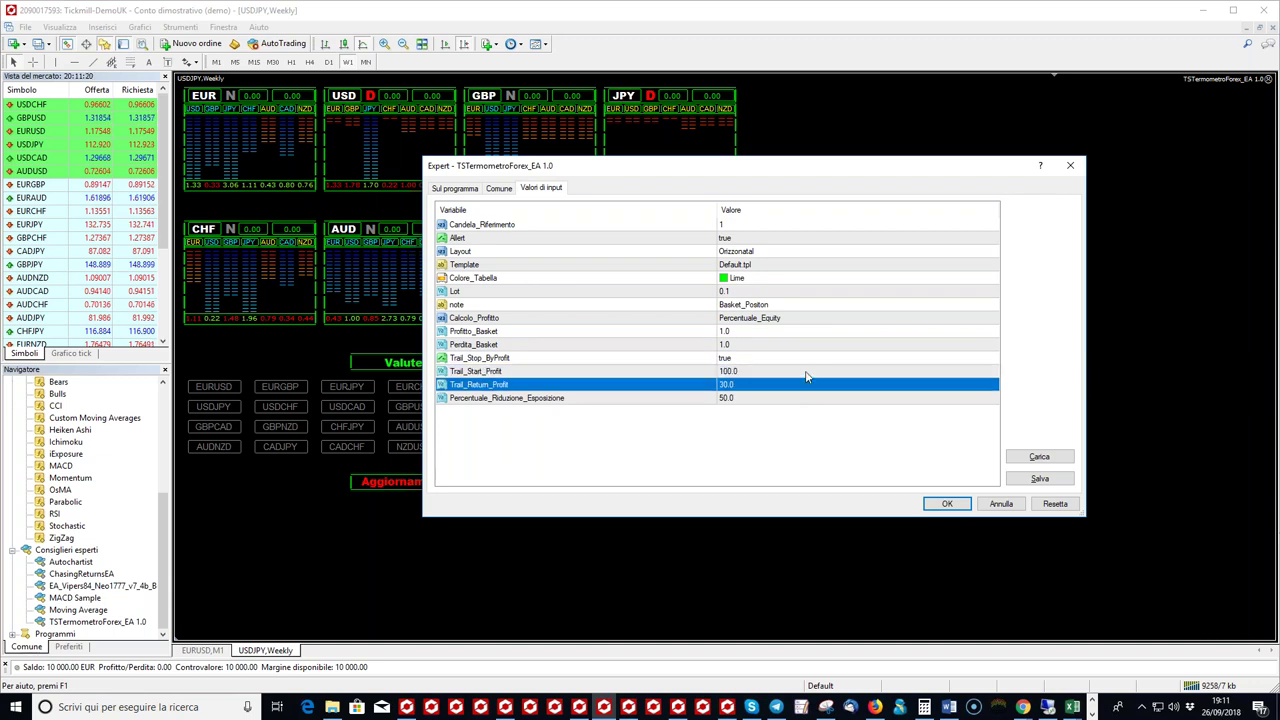
pyautogui.click(806, 373)
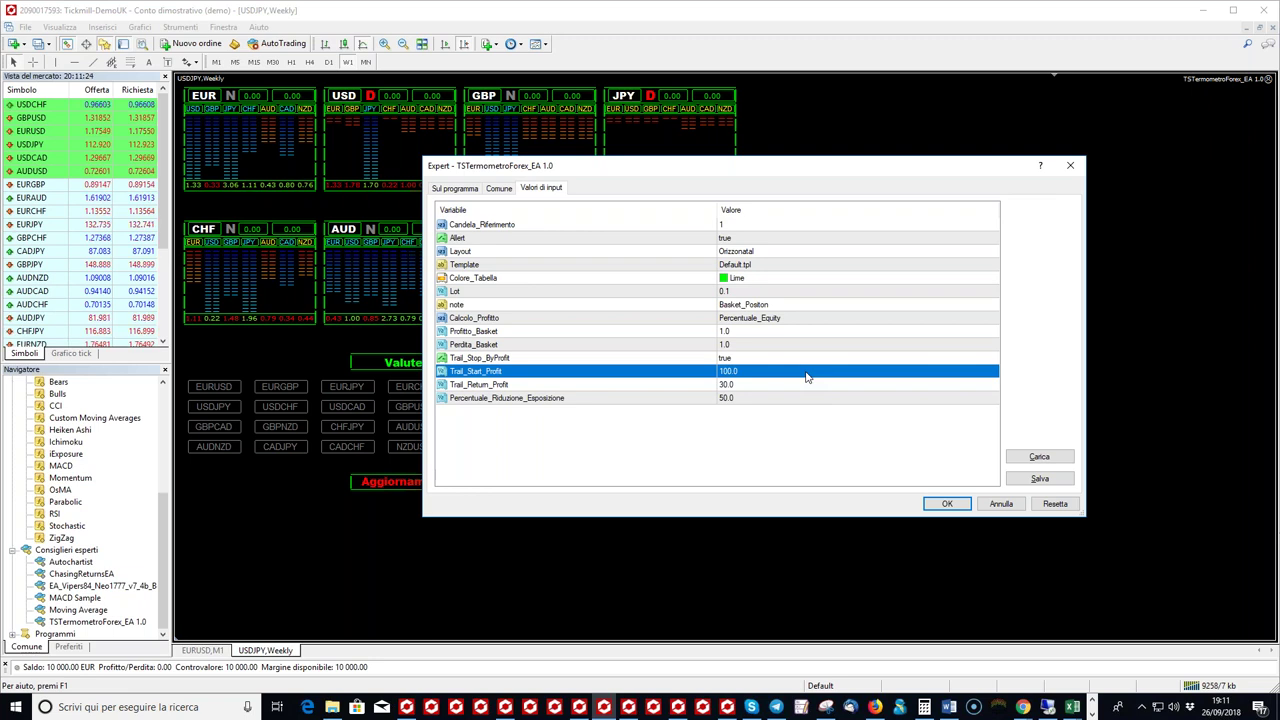
pyautogui.click(752, 388)
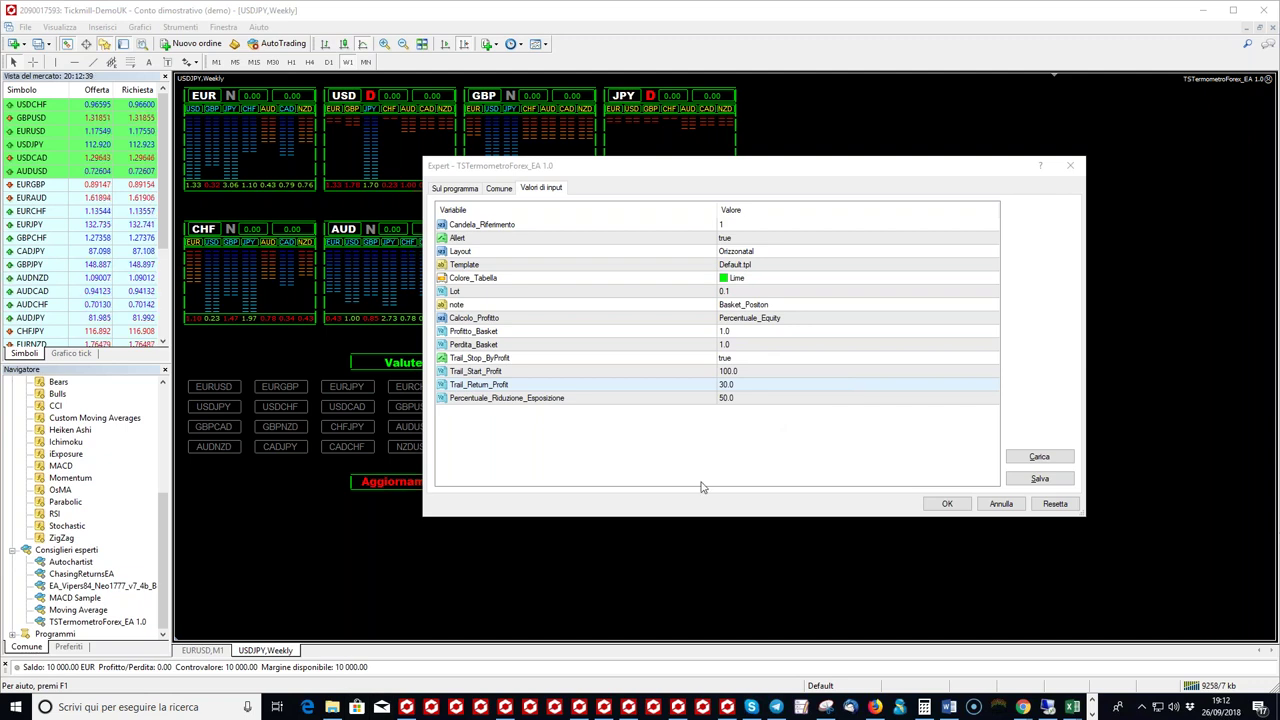
# - Set the basket profit target Profitto_Basket to 2, keeping the calculation on Percentuale_Equity
pyautogui.click(768, 322)
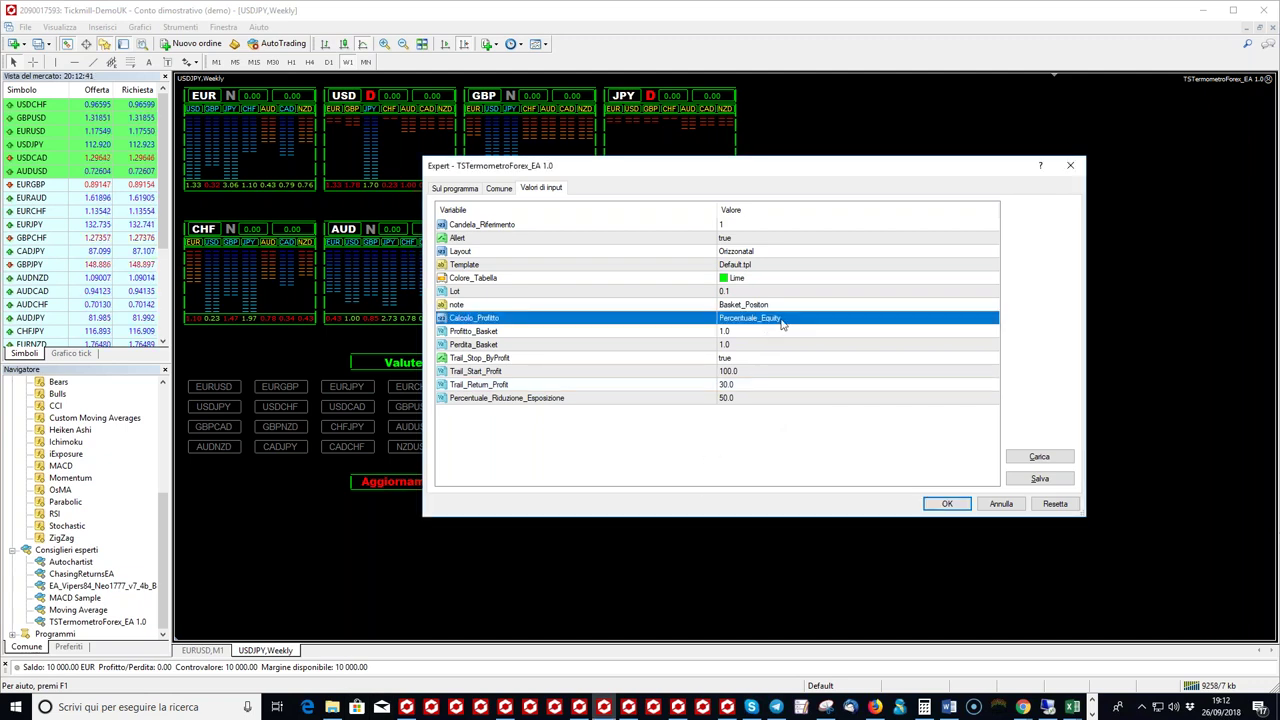
pyautogui.click(782, 320)
pyautogui.click(782, 320)
pyautogui.click(753, 340)
pyautogui.click(753, 333)
pyautogui.click(753, 333)
pyautogui.write('2')
pyautogui.press('Return')
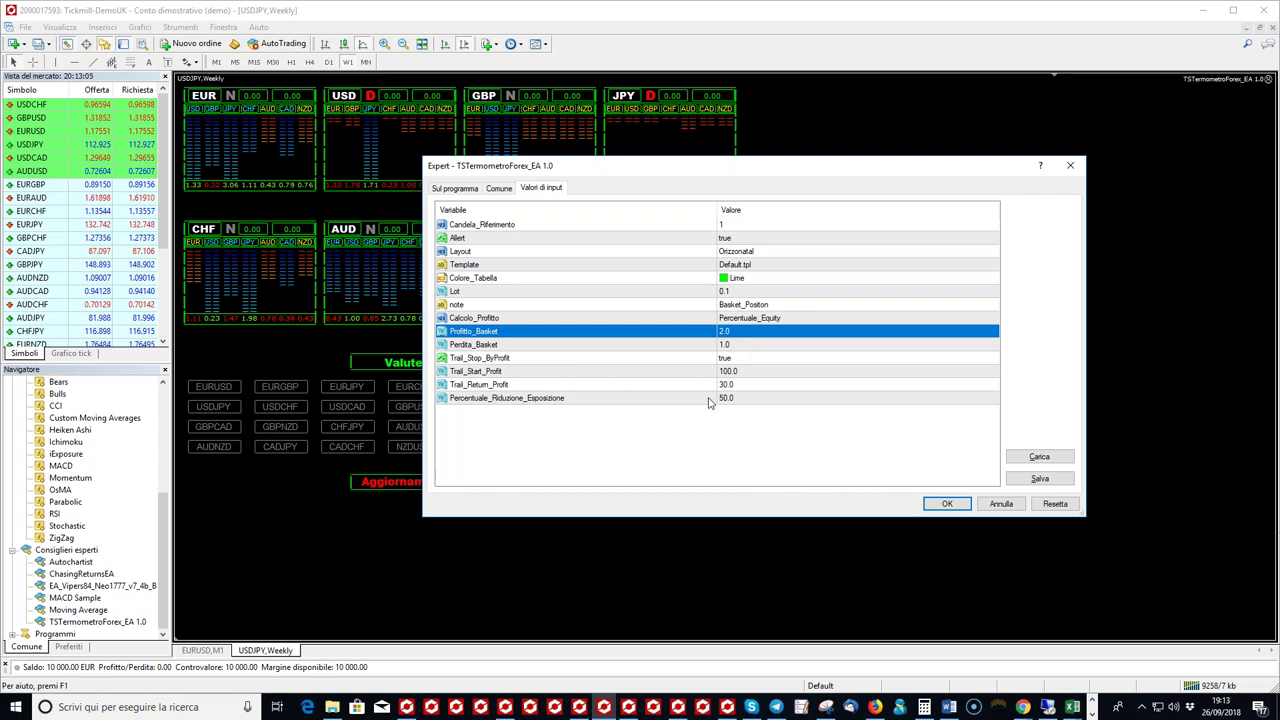
# - Set the trailing stop's starting profit Trail_Start_Profit to 1.5
pyautogui.click(740, 346)
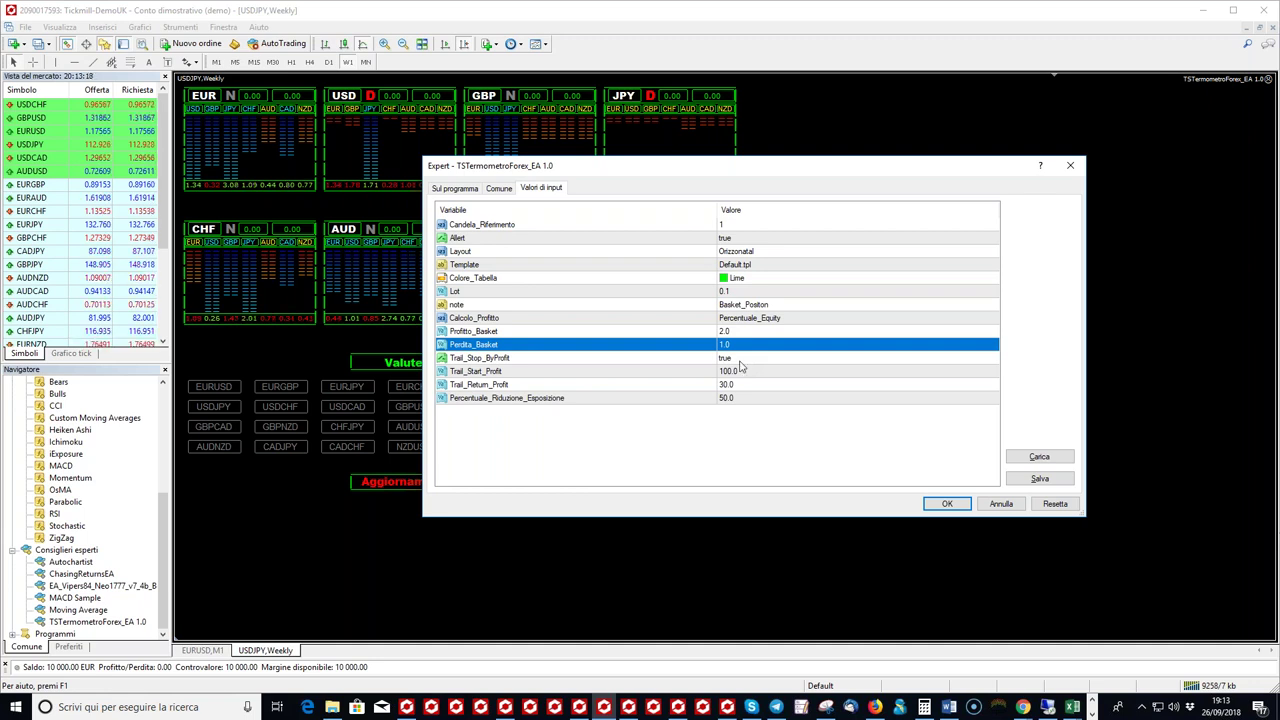
pyautogui.click(741, 360)
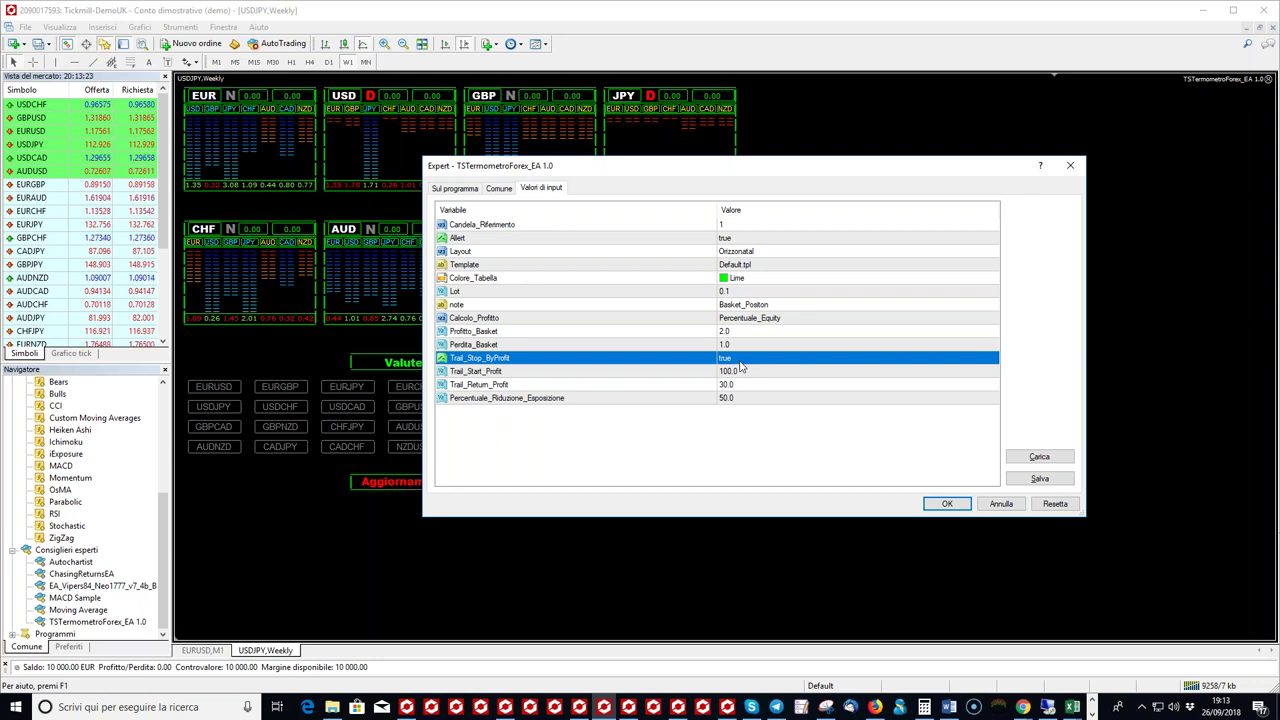
pyautogui.click(752, 371)
pyautogui.click(755, 370)
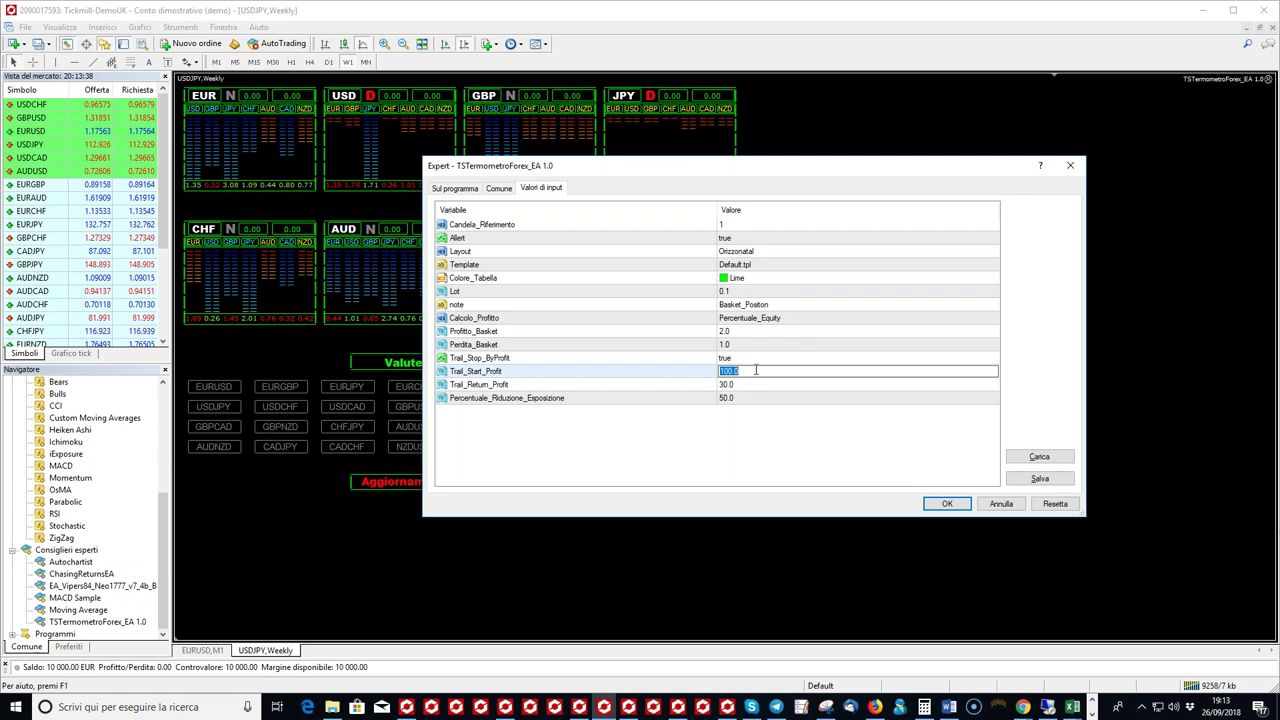
pyautogui.write('1.')
pyautogui.press('BackSpace')
pyautogui.press('BackSpace')
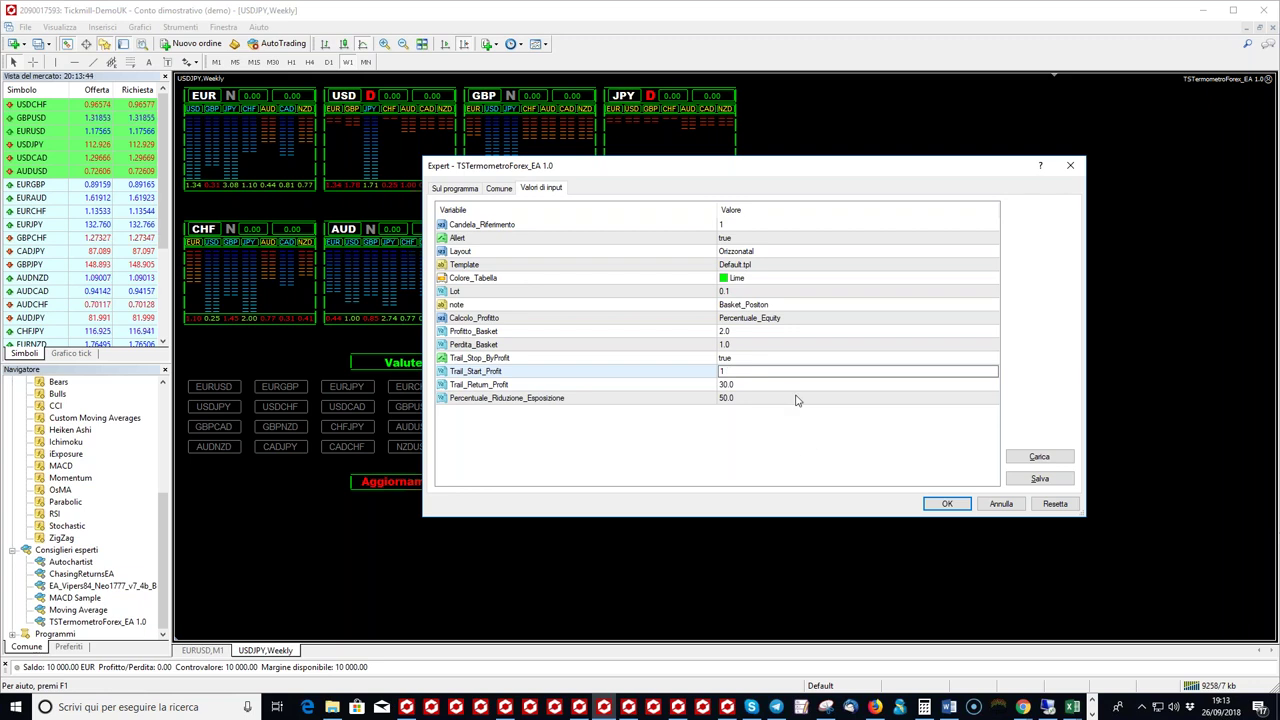
pyautogui.write('.5')
# - Set the trailing stop's return value Trail_Return_Profit to 0.25
pyautogui.click(748, 389)
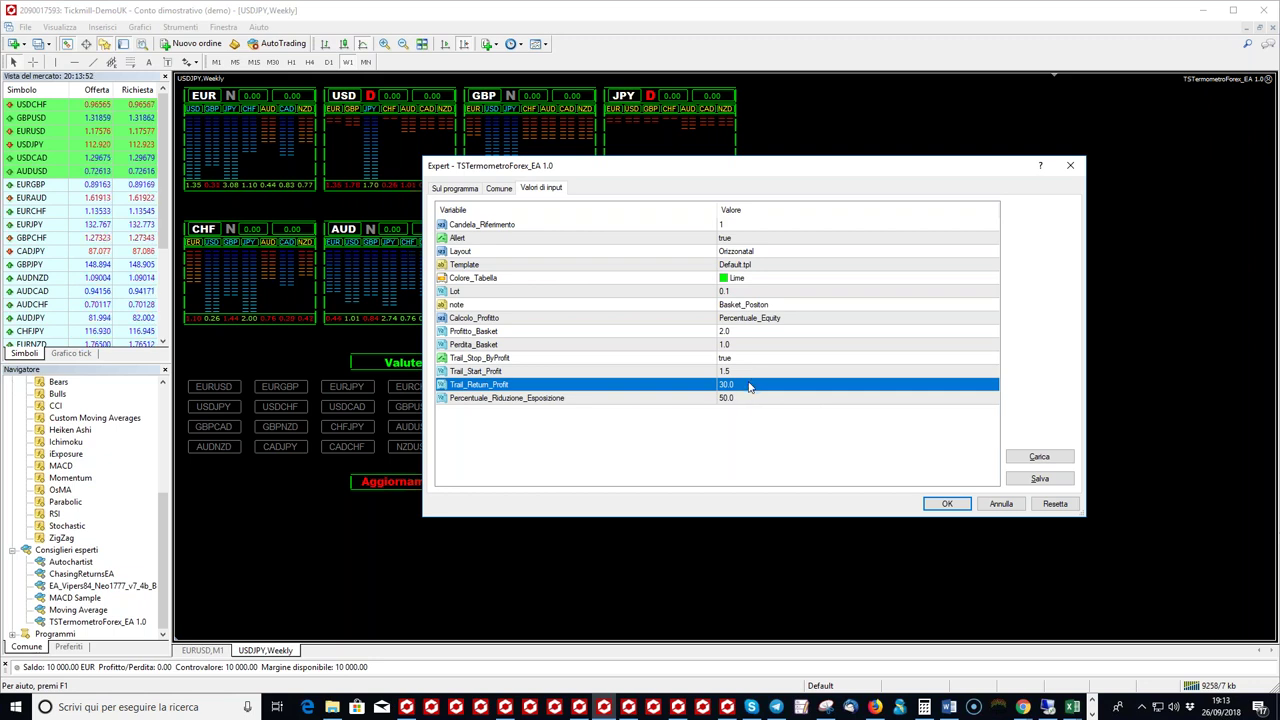
pyautogui.click(748, 387)
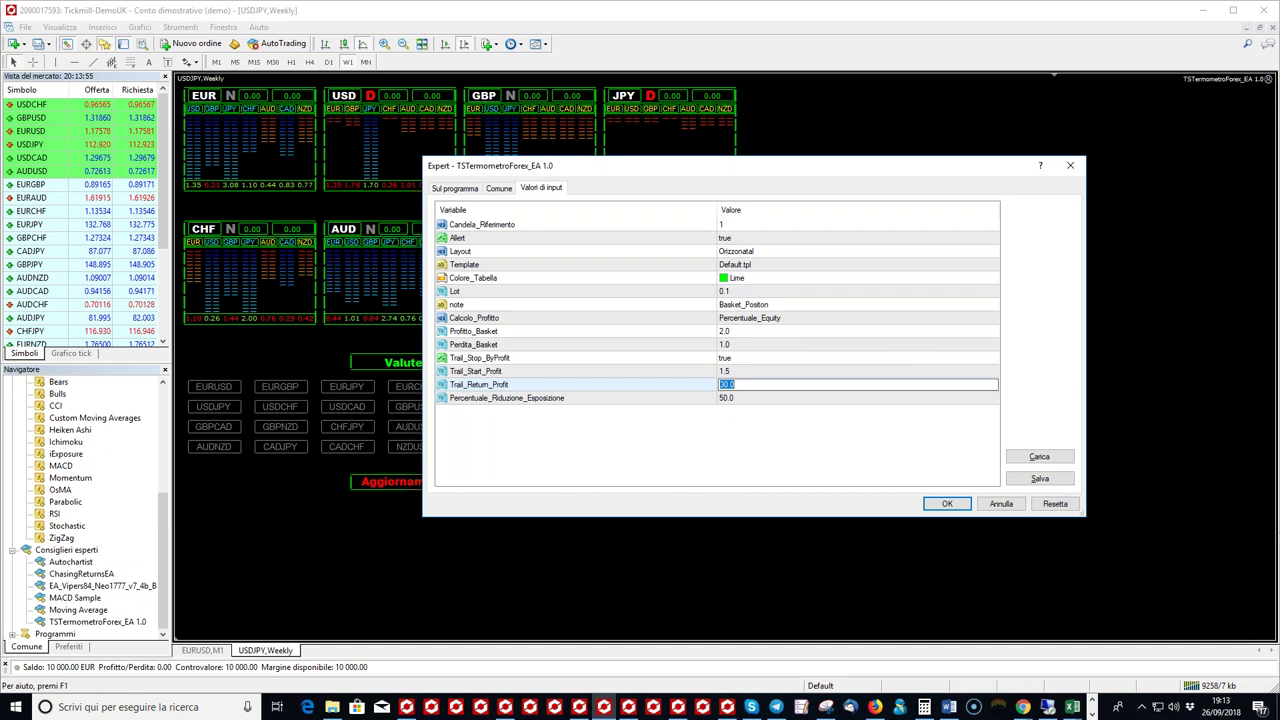
pyautogui.write('0.25')
pyautogui.click(782, 400)
# - Change the trailing stop's return value Trail_Return_Profit to 0.5
pyautogui.click(778, 386)
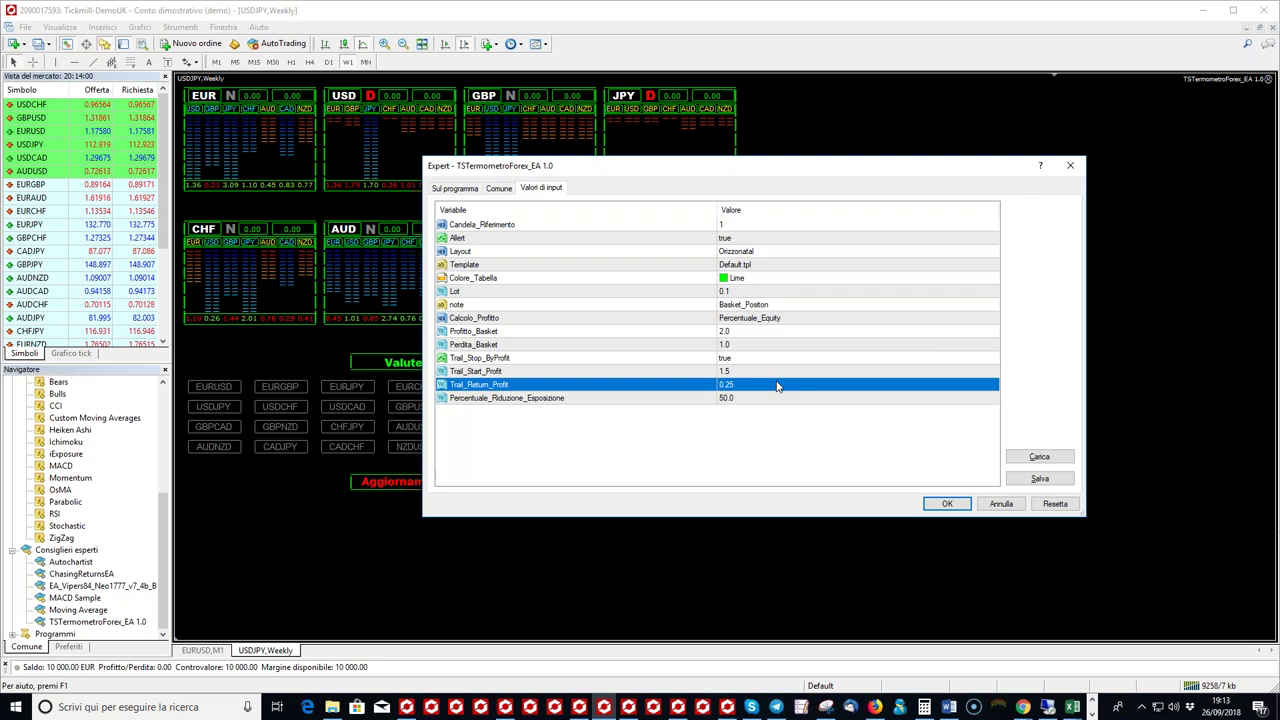
pyautogui.click(778, 386)
pyautogui.write('0.5')
pyautogui.press('Up')
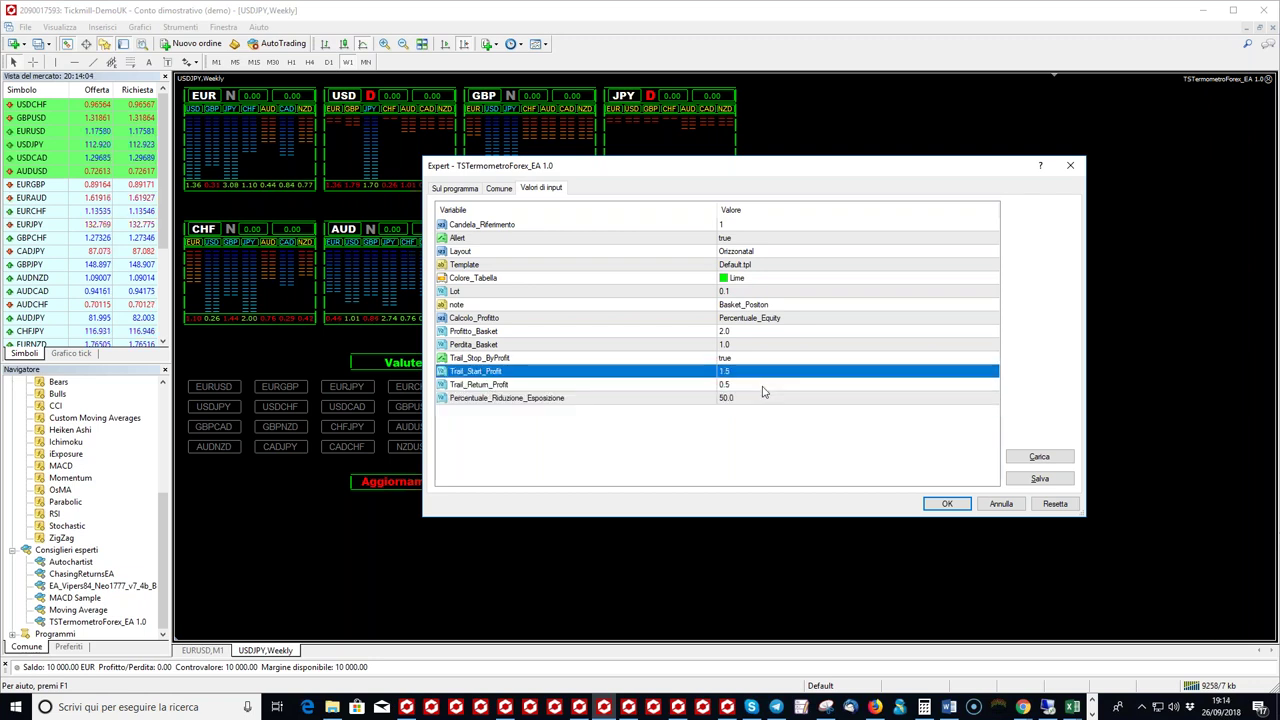
pyautogui.press('Down')
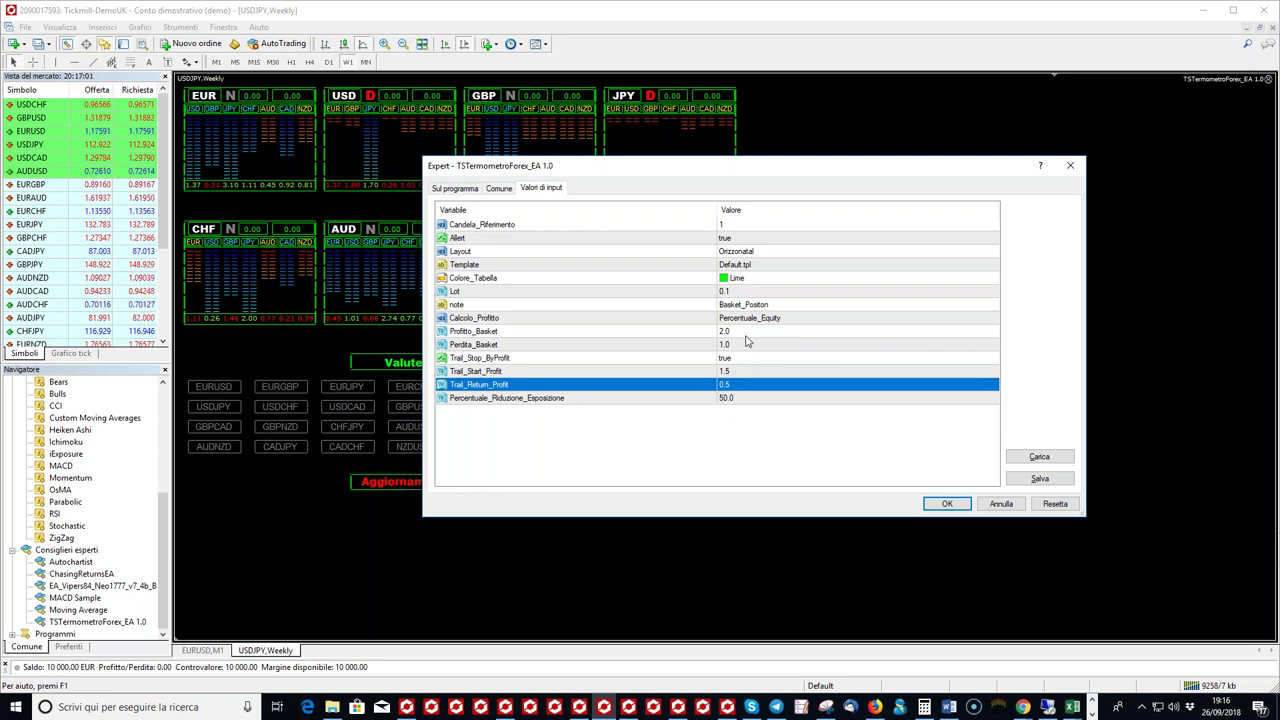
# - Set the profit calculation method Calcolo_Profitto to Valore_Assoluto
pyautogui.click(778, 318)
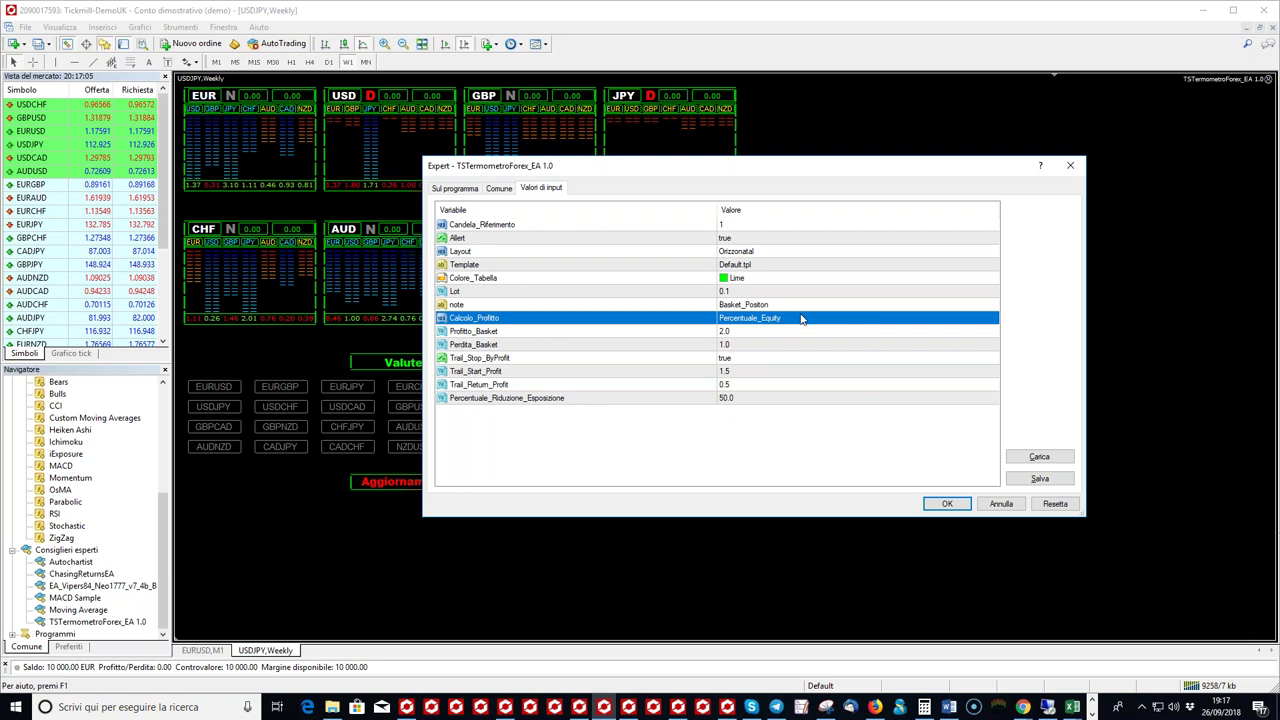
pyautogui.click(760, 309)
pyautogui.click(770, 320)
pyautogui.click(771, 322)
pyautogui.click(800, 318)
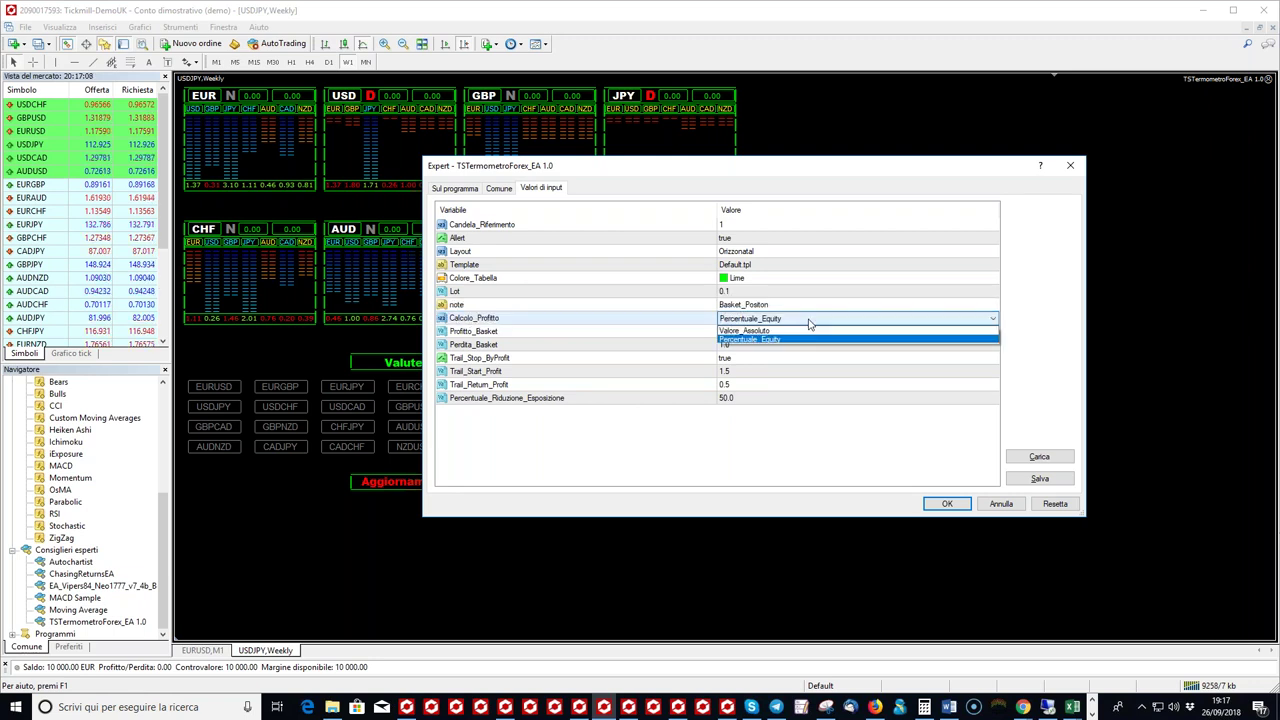
pyautogui.click(810, 331)
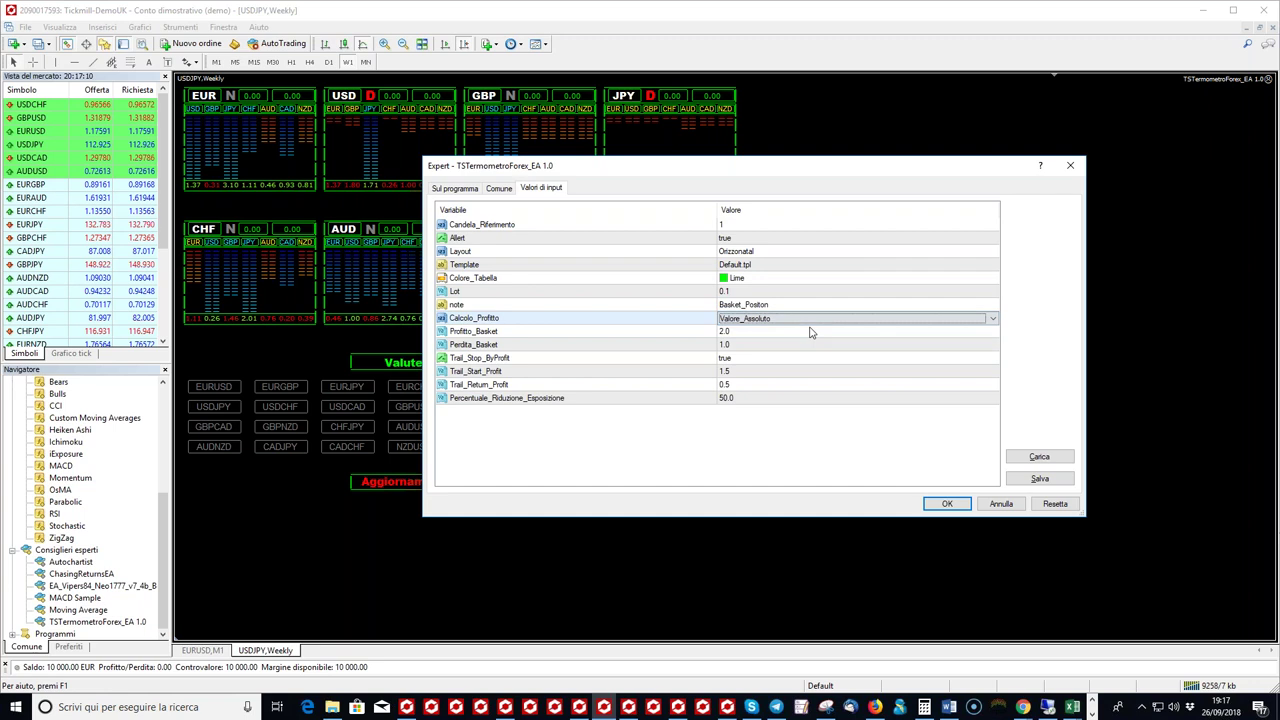
pyautogui.click(797, 320)
# - Set the basket profit target Profitto_Basket to the absolute value 200
pyautogui.click(790, 331)
pyautogui.click(765, 331)
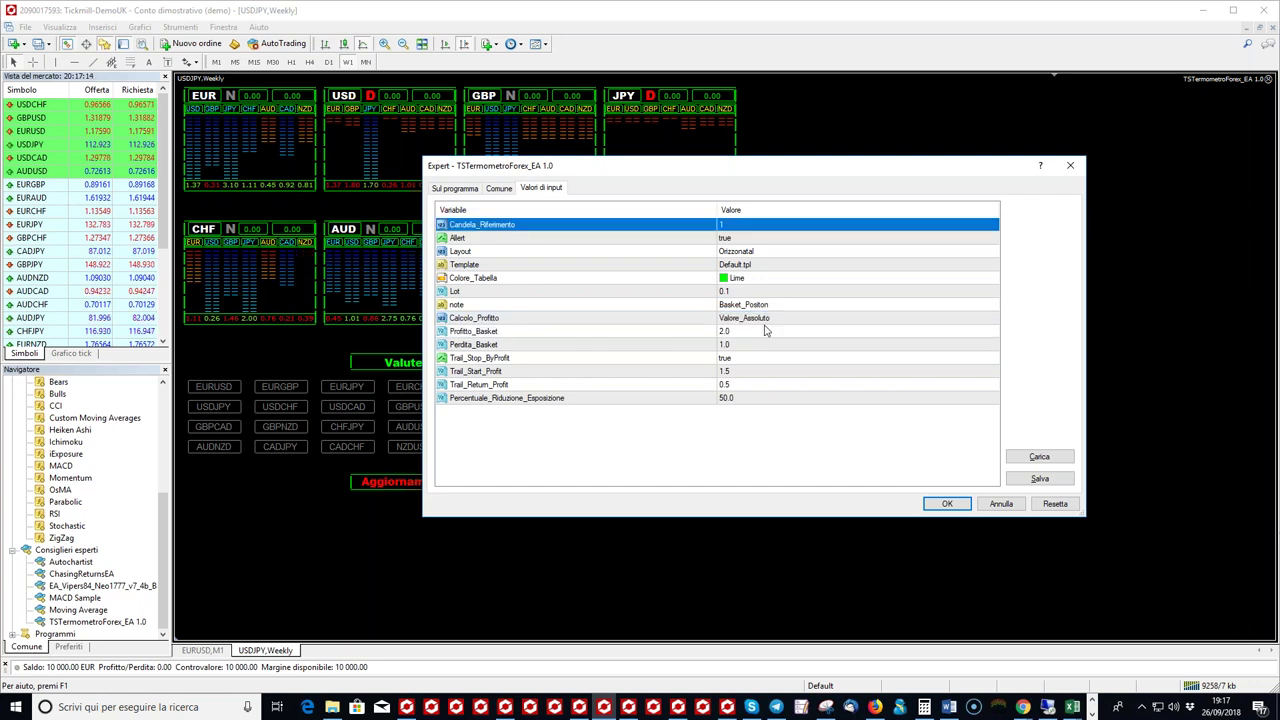
pyautogui.click(782, 337)
pyautogui.click(782, 337)
pyautogui.write('200')
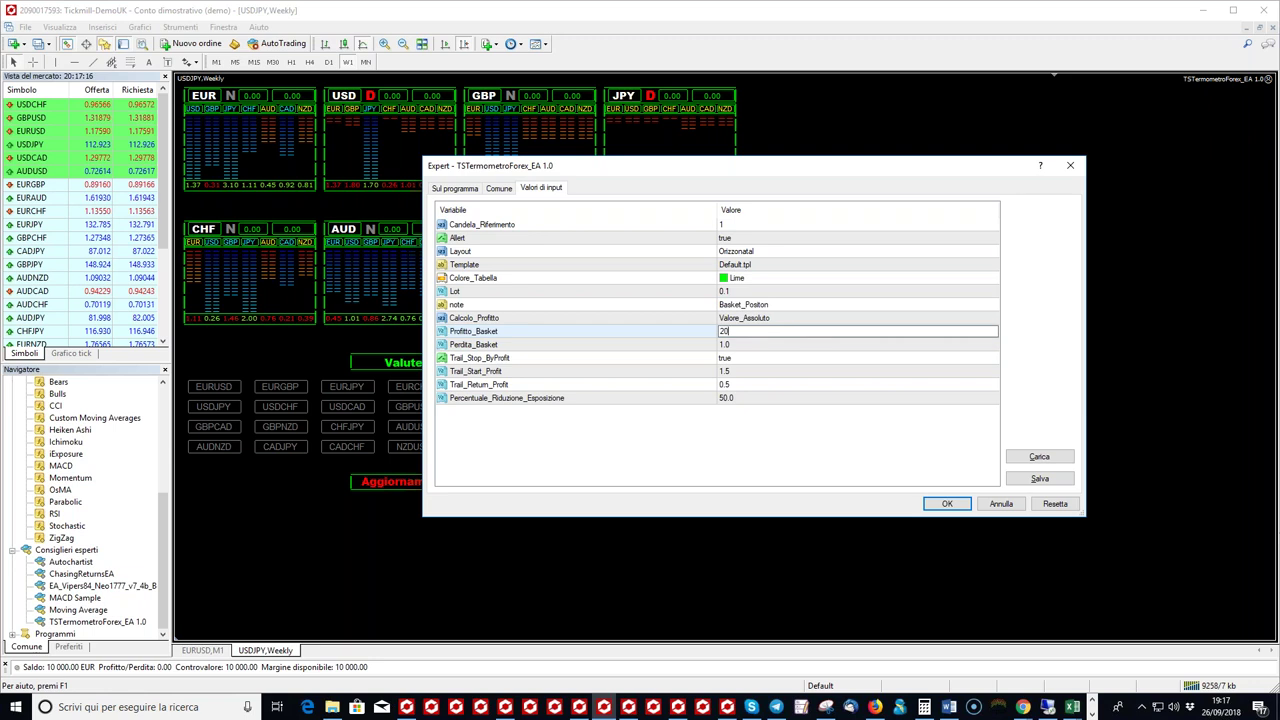
pyautogui.click(784, 360)
# - Return Calcolo_Profitto to Percentuale_Equity and set Profitto_Basket back to 2
pyautogui.click(786, 317)
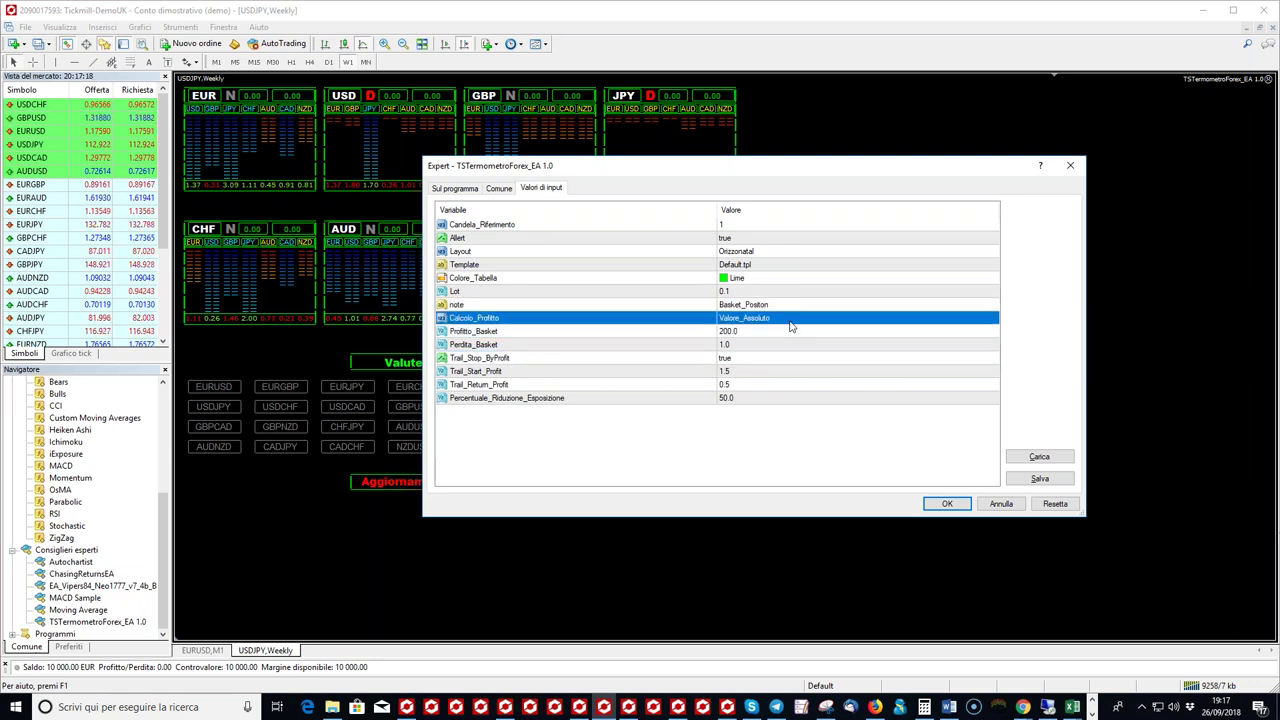
pyautogui.click(786, 318)
pyautogui.click(790, 344)
pyautogui.click(778, 332)
pyautogui.click(778, 332)
pyautogui.click(628, 358)
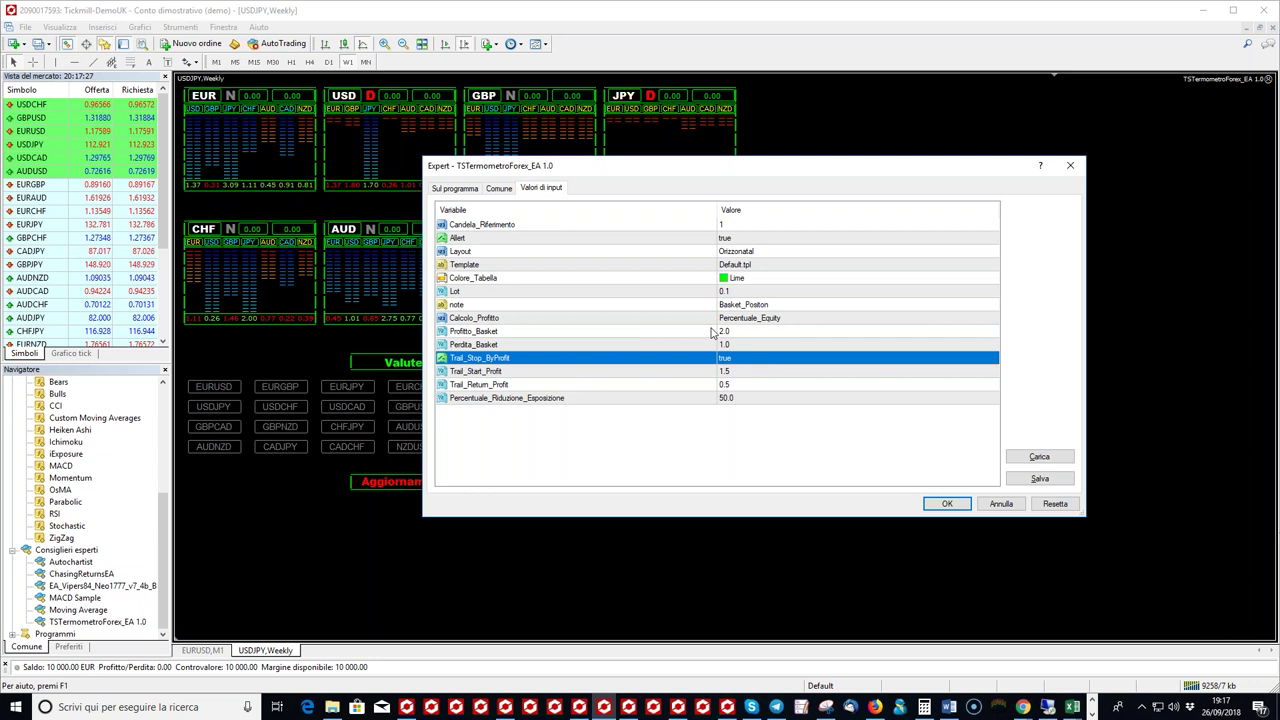
# - Switch the profit calculation method Calcolo_Profitto to Valore_Assoluto
pyautogui.click(706, 387)
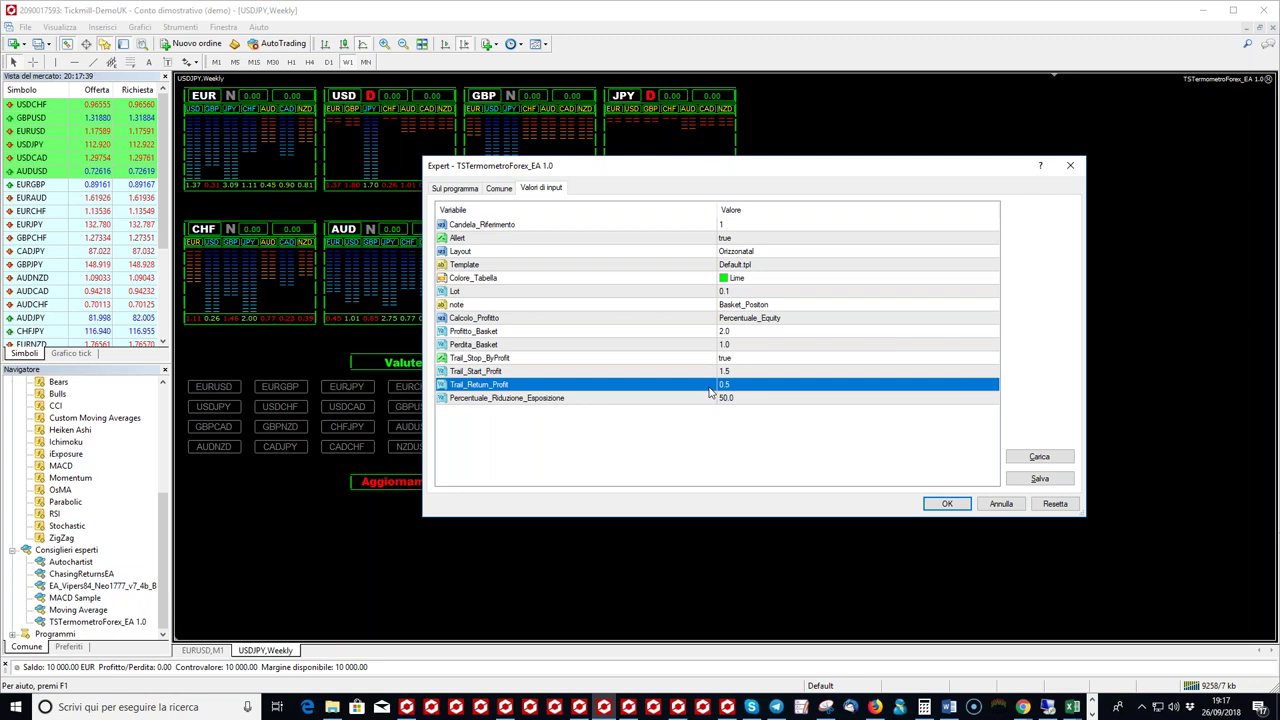
pyautogui.click(821, 319)
pyautogui.click(818, 320)
pyautogui.click(818, 321)
pyautogui.click(797, 340)
# - Set the basket profit target Profitto_Basket to 200 and the loss limit Perdita_Basket to 100
pyautogui.click(797, 336)
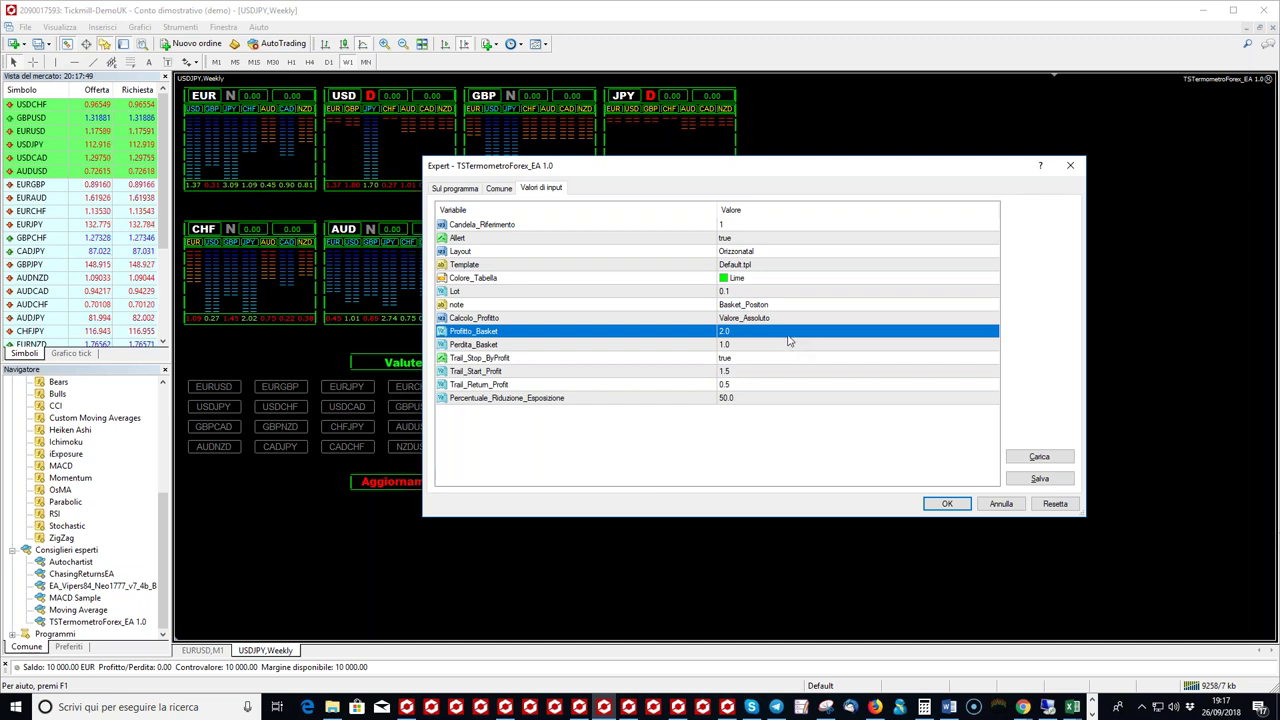
pyautogui.click(786, 336)
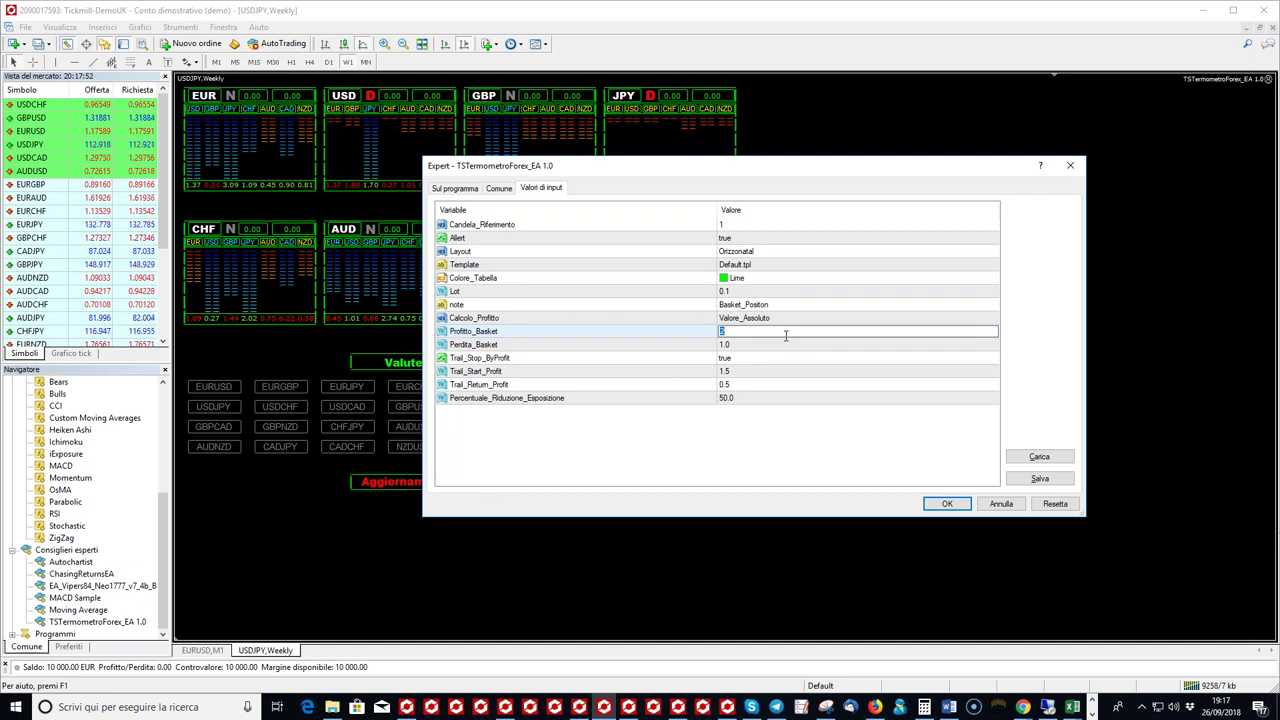
pyautogui.write('200')
pyautogui.click(773, 346)
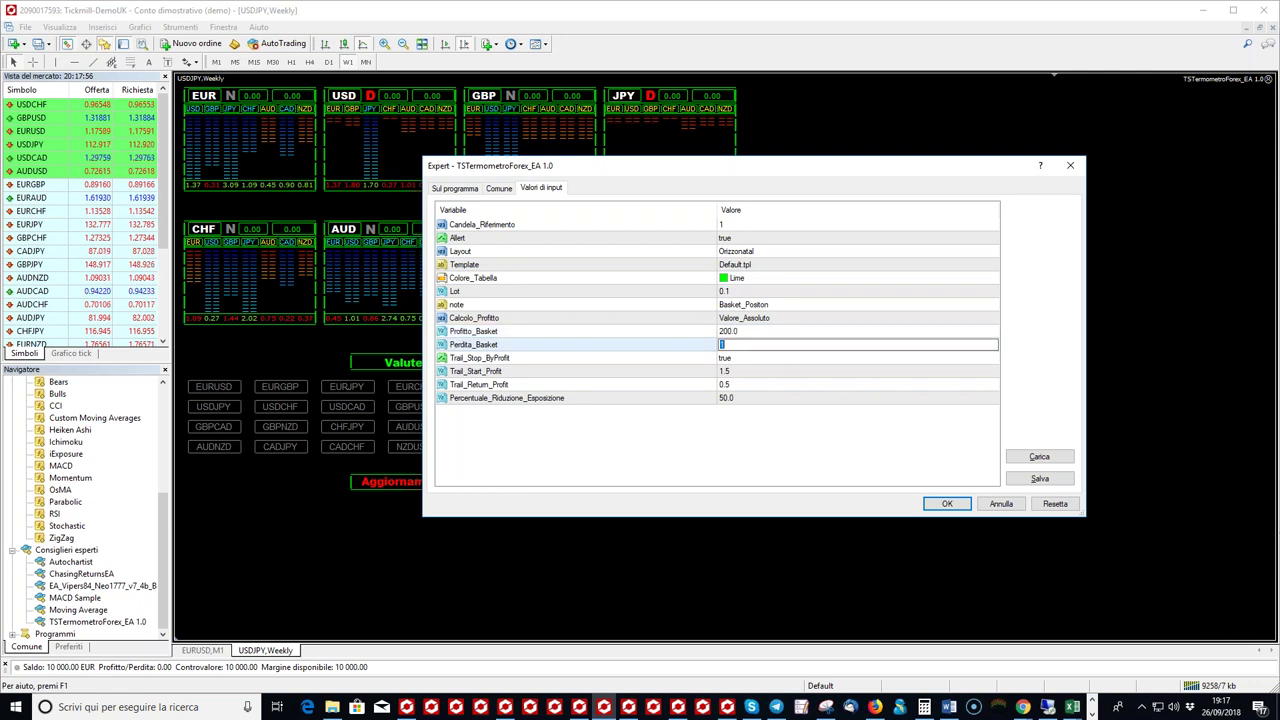
pyautogui.write('100')
# - Set the trailing stop's Trail_Start_Profit to 150 and Trail_Return_Profit to 50
pyautogui.click(787, 362)
pyautogui.click(787, 362)
pyautogui.click(787, 362)
pyautogui.click(787, 362)
pyautogui.click(788, 362)
pyautogui.click(788, 362)
pyautogui.click(787, 371)
pyautogui.write('150')
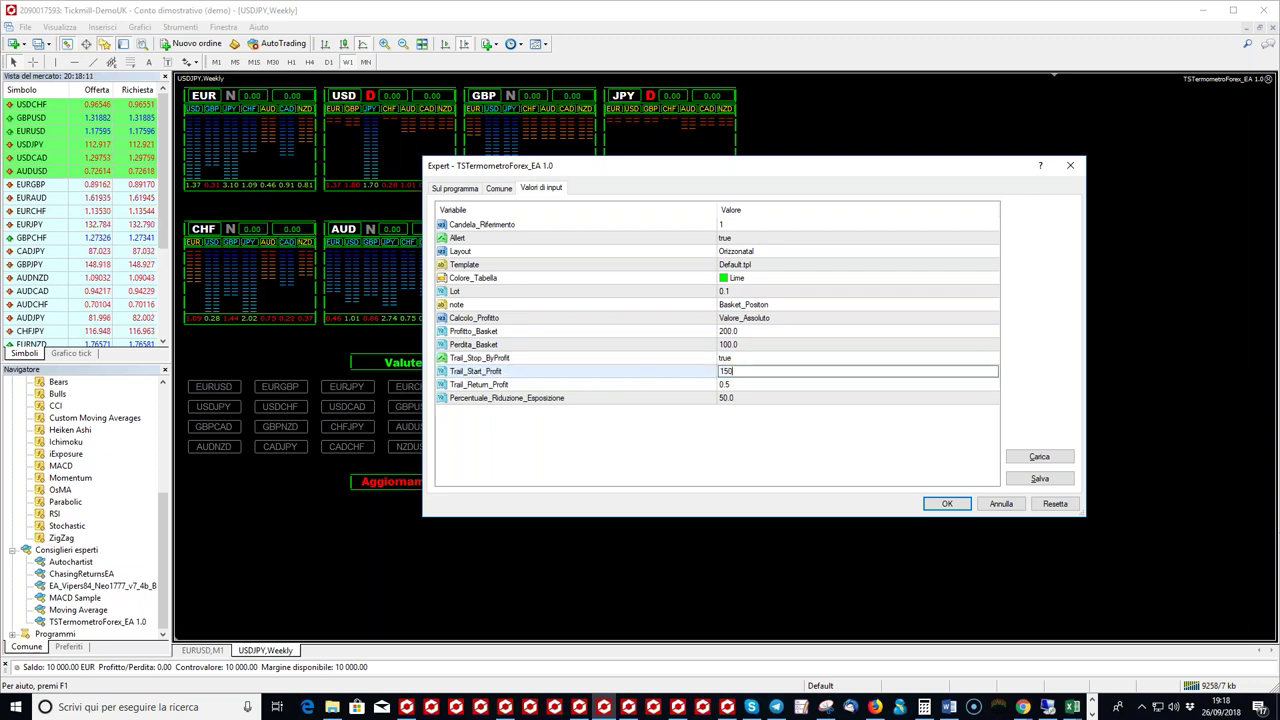
pyautogui.click(810, 384)
pyautogui.write('50')
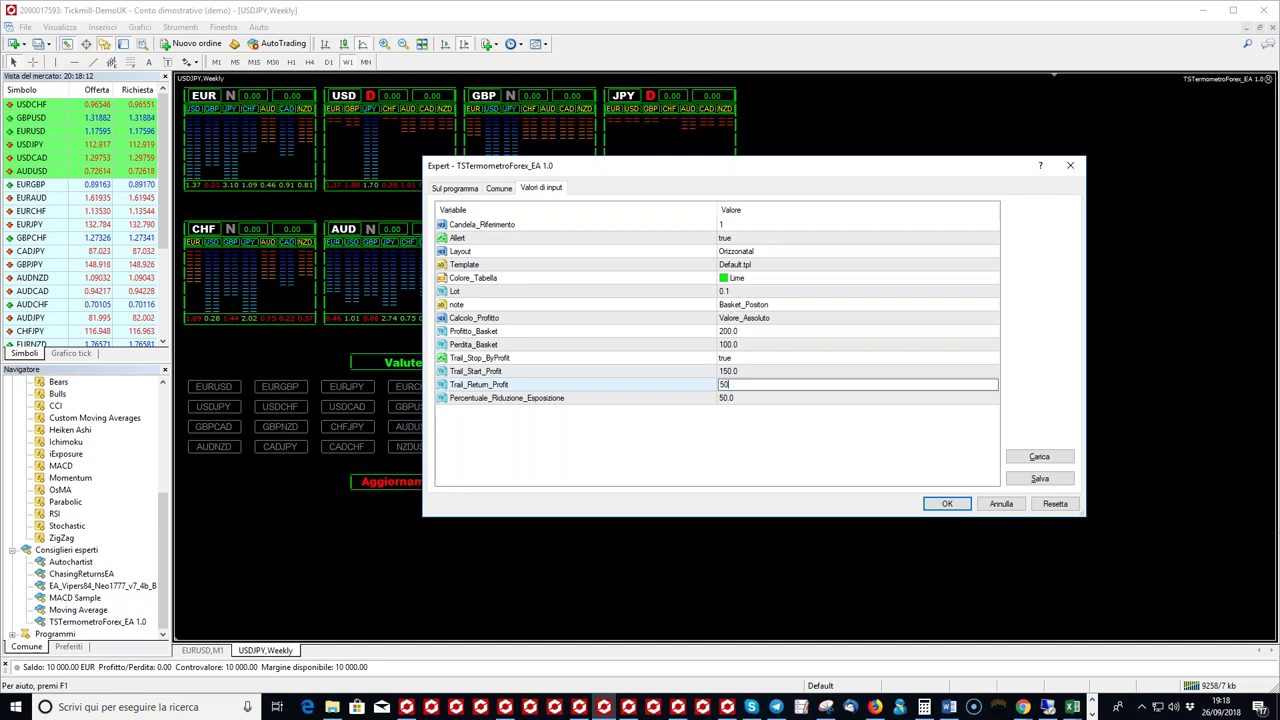
pyautogui.click(802, 397)
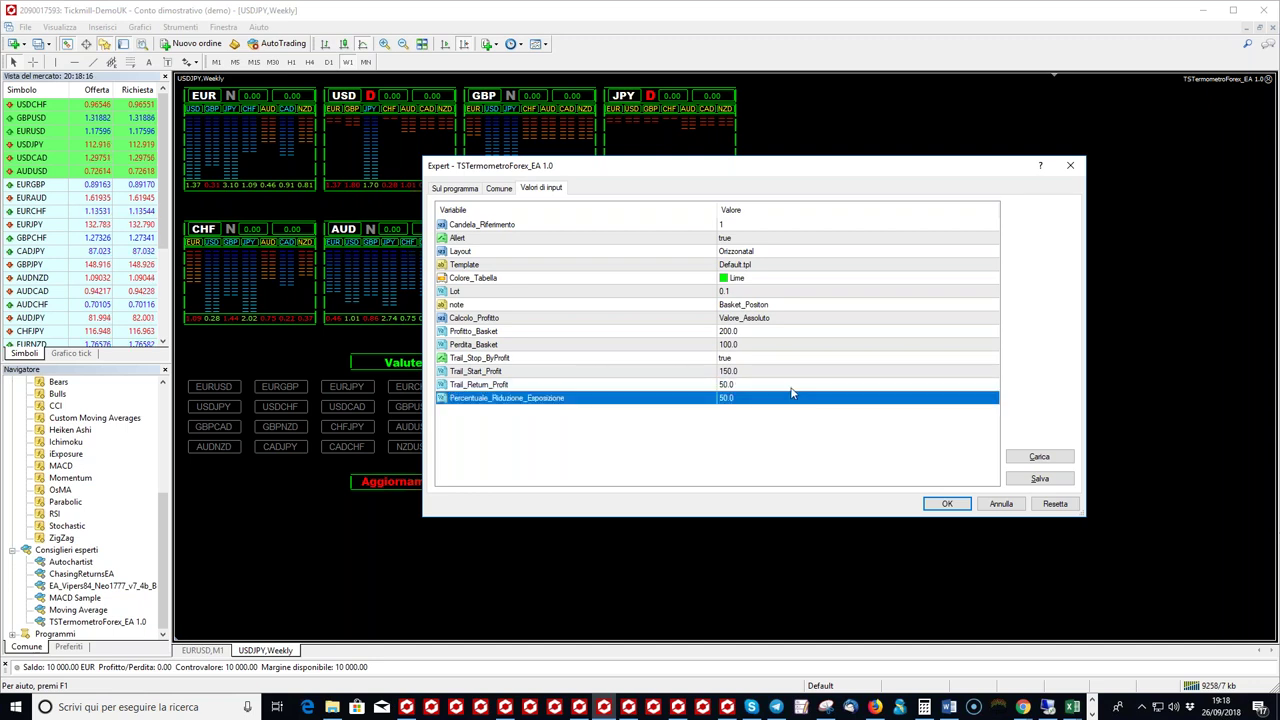
# - Check the Percentuale_Riduzione_Esposizione parameter and apply the expert's input values to the chart
pyautogui.click(792, 372)
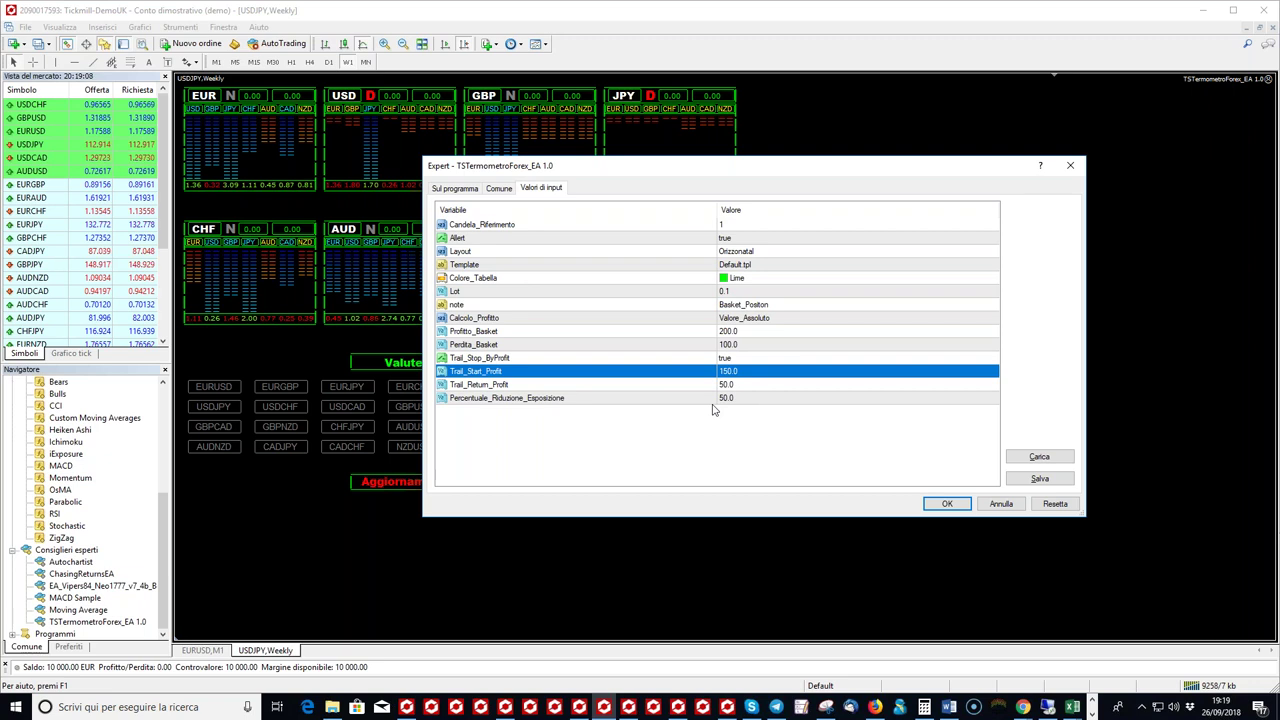
pyautogui.click(757, 399)
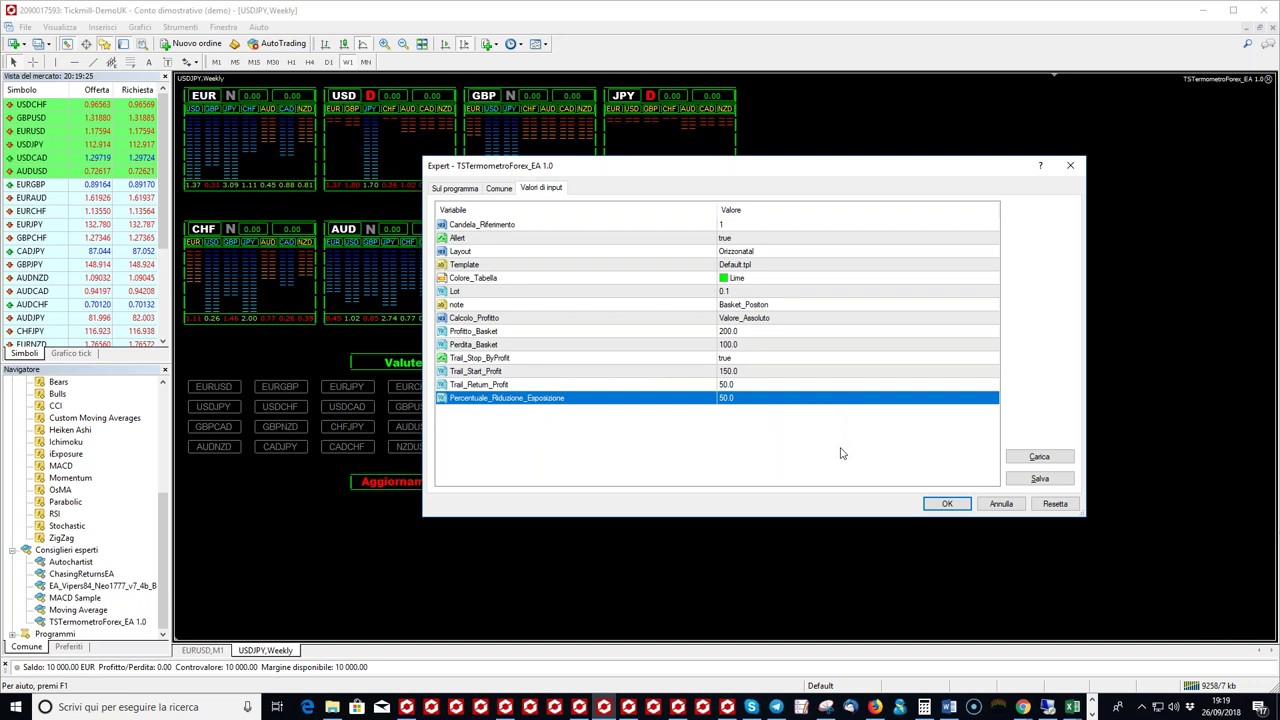
pyautogui.click(940, 508)
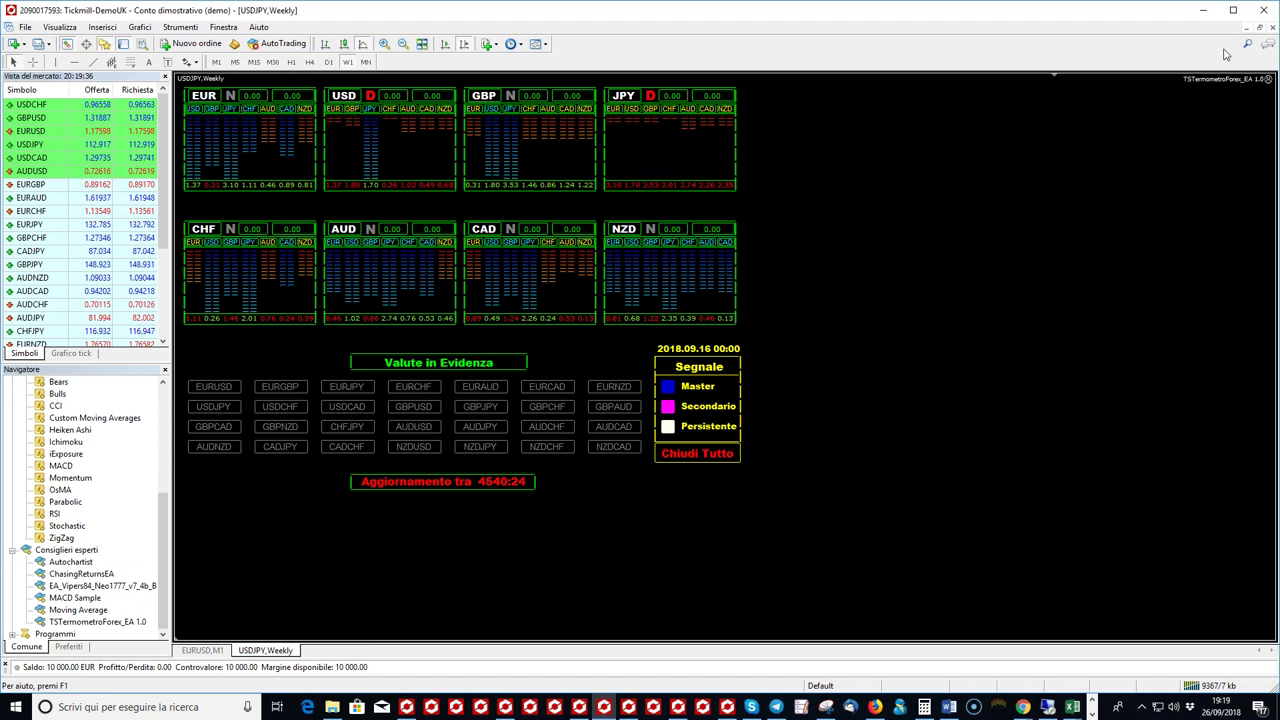
# - Enable automated trading and display the comments column in the list of open positions
pyautogui.click(276, 43)
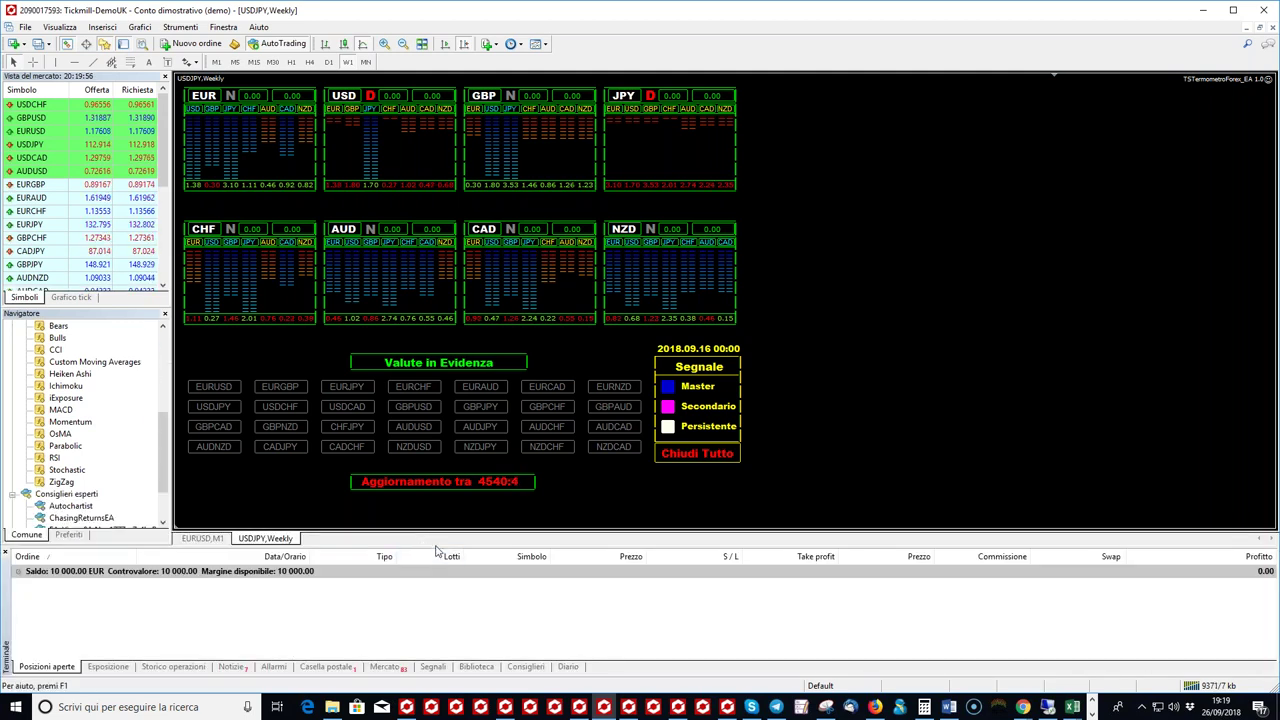
pyautogui.rightClick(1003, 562)
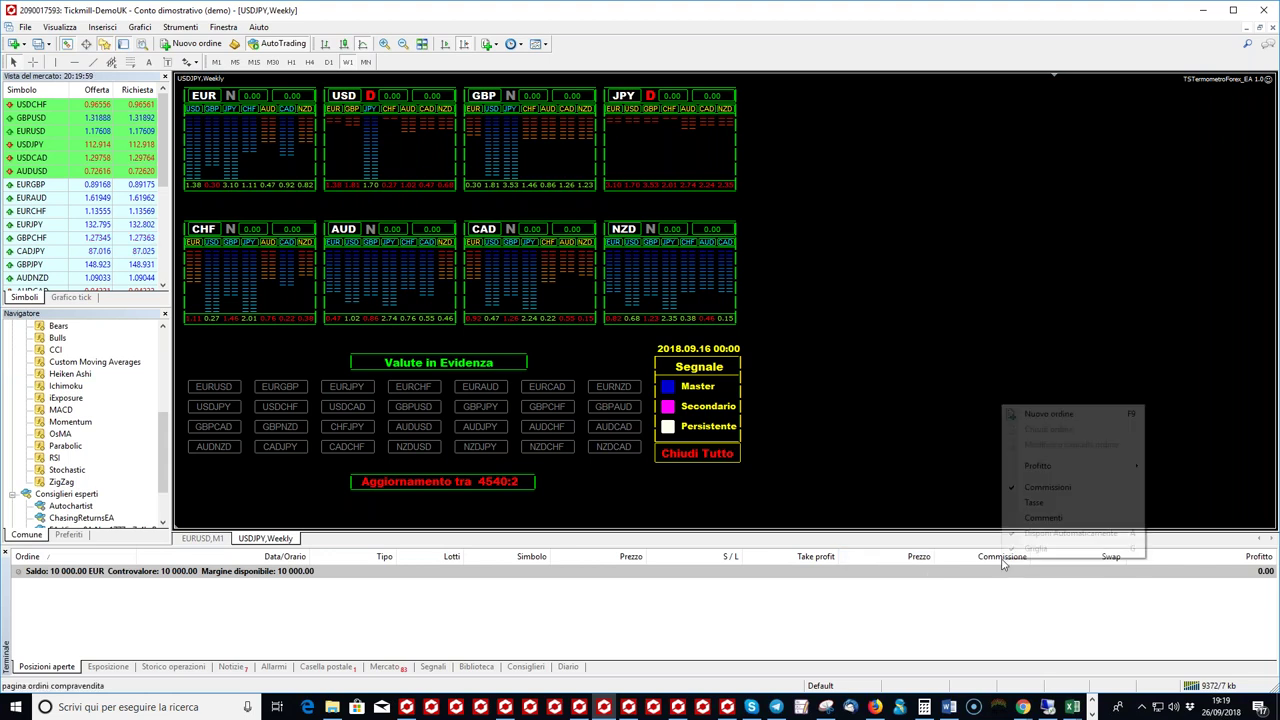
pyautogui.click(1043, 517)
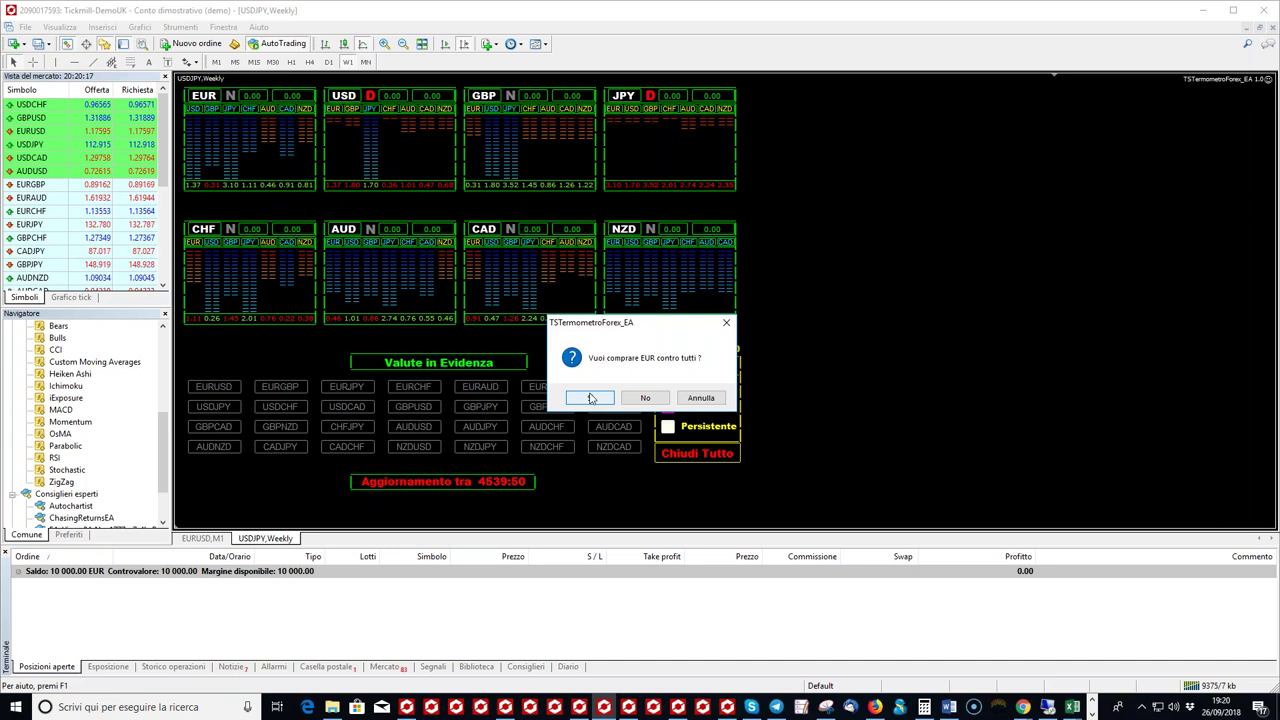
# - Confirm buying EUR against all other currencies and enlarge the list of open positions
pyautogui.click(590, 399)
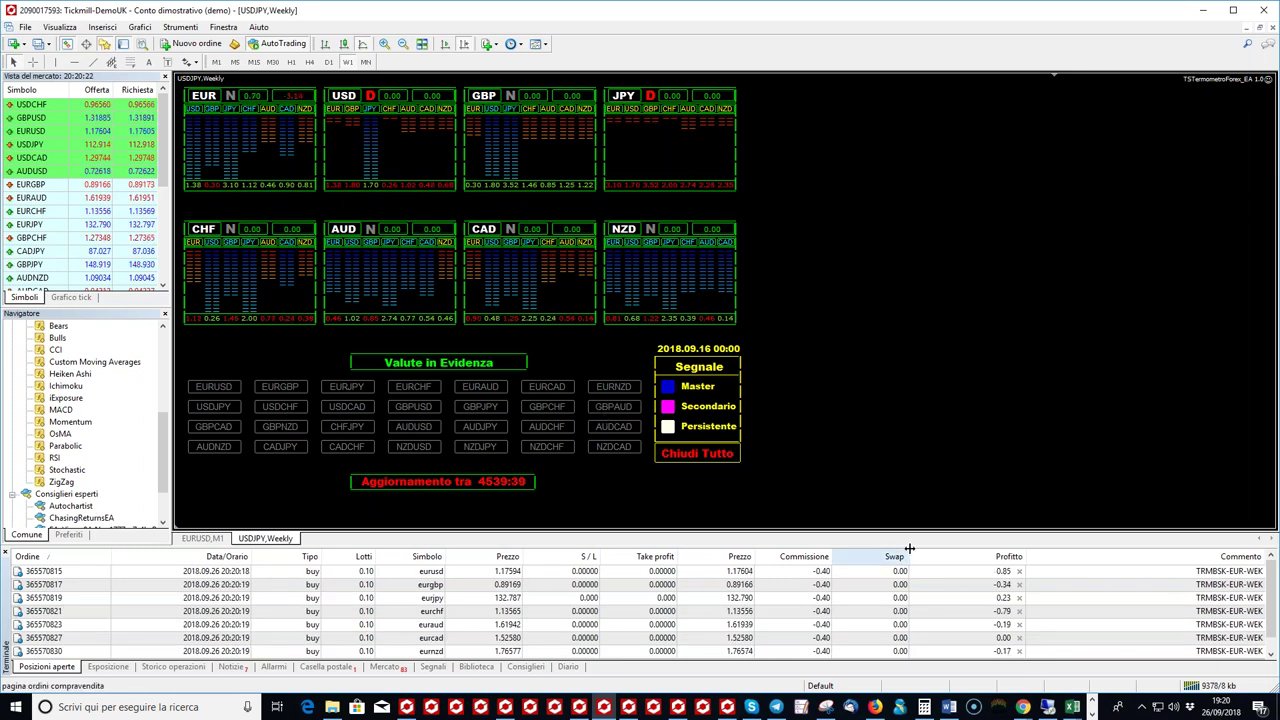
pyautogui.moveTo(908, 532); pyautogui.dragTo(922, 492)
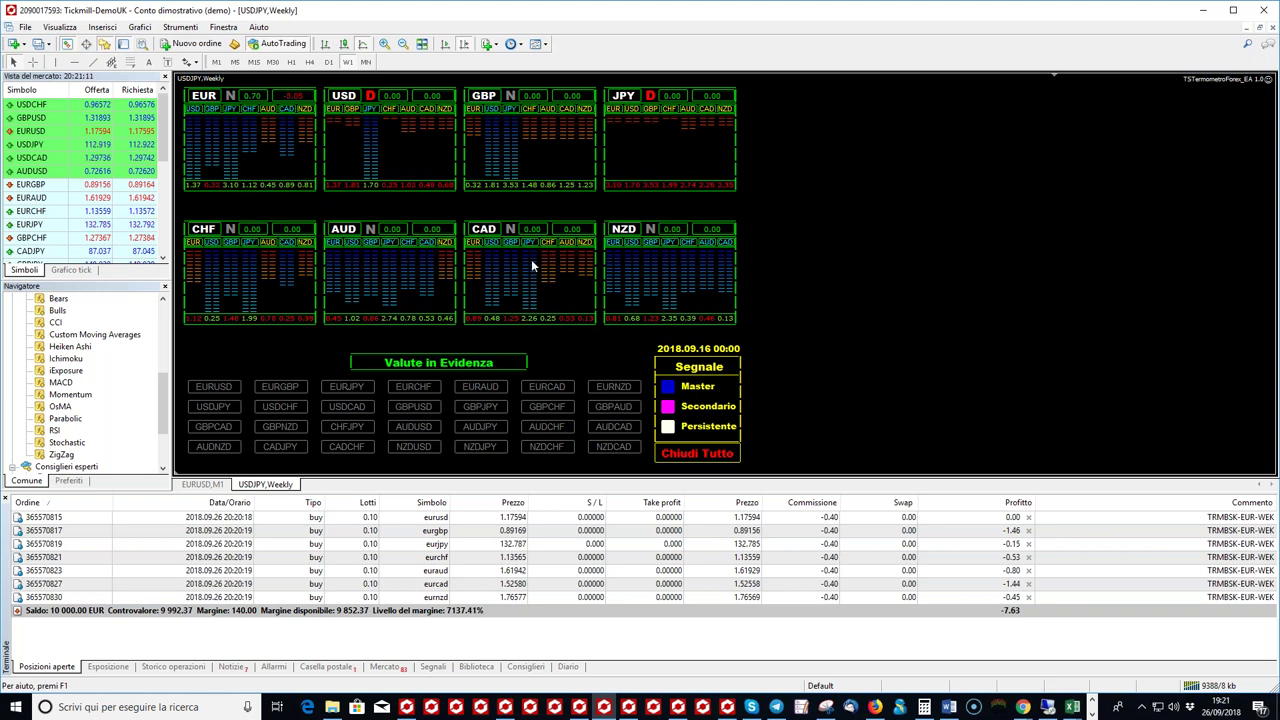
# - View the USDJPY chart's currency panels on the daily timeframe and return to the weekly timeframe
pyautogui.click(331, 62)
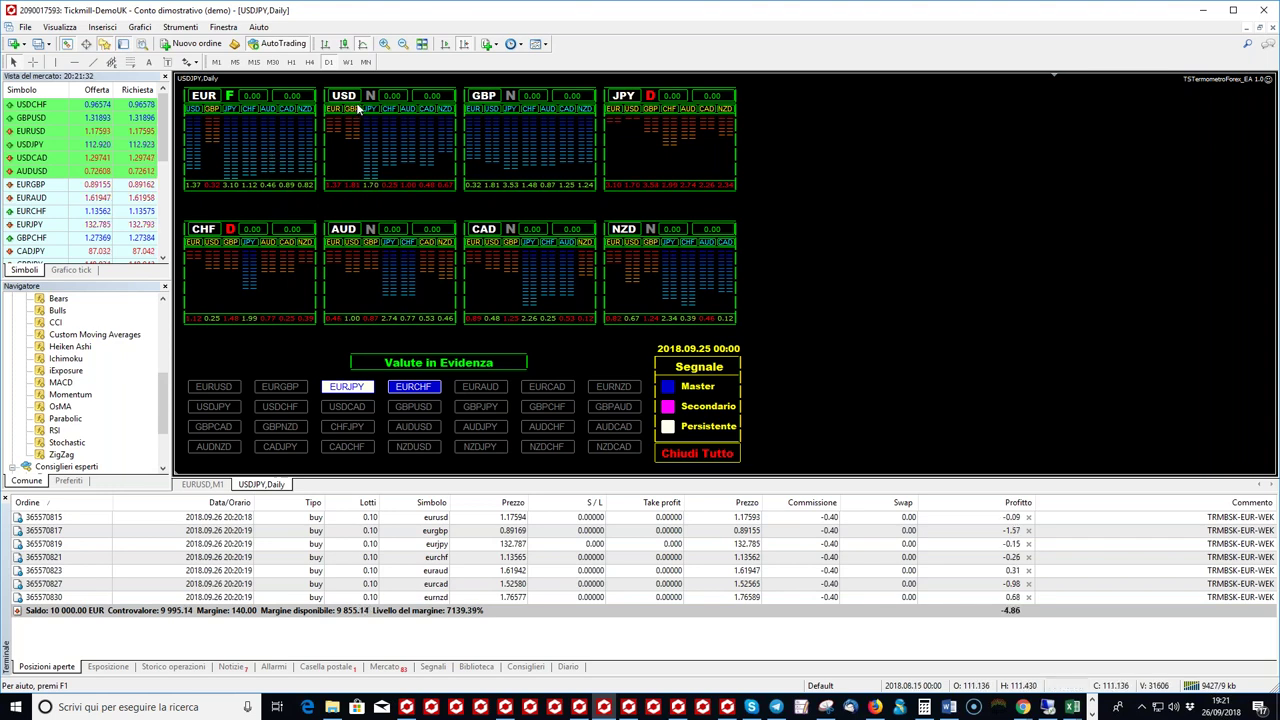
pyautogui.click(349, 63)
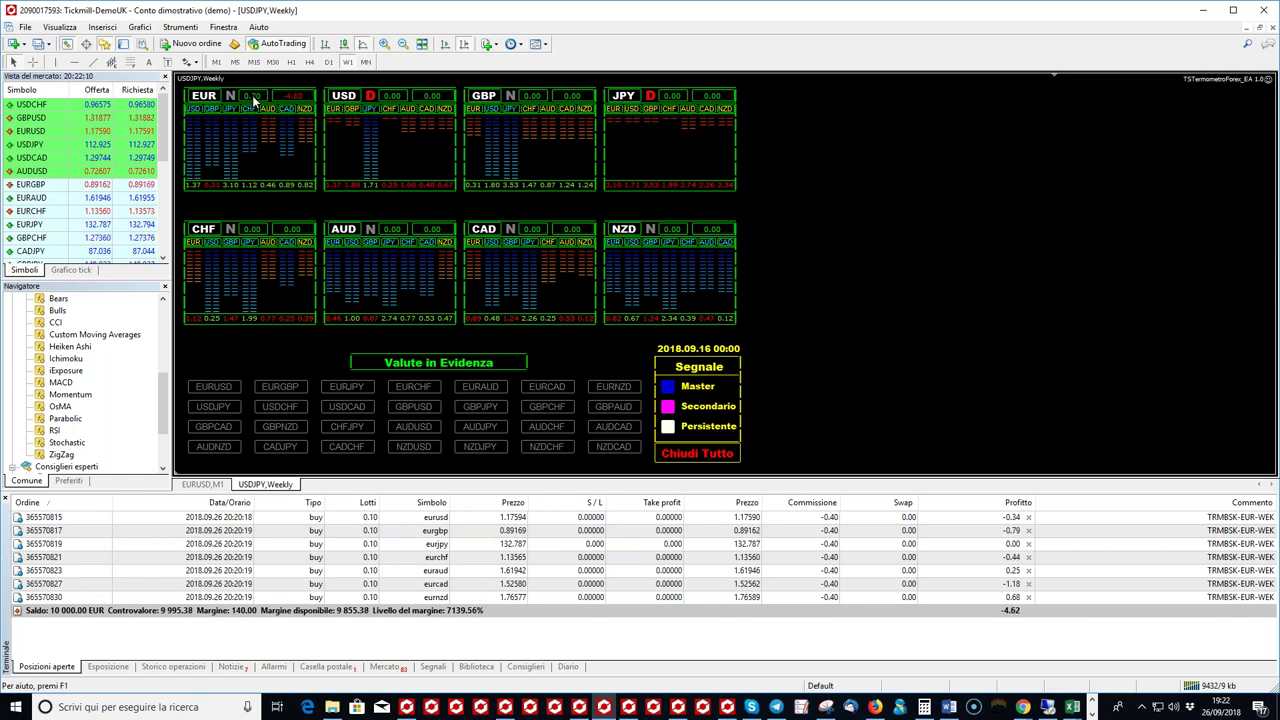
# - Close the entire EUR basket and buy EUR against all other currencies again
pyautogui.click(697, 453)
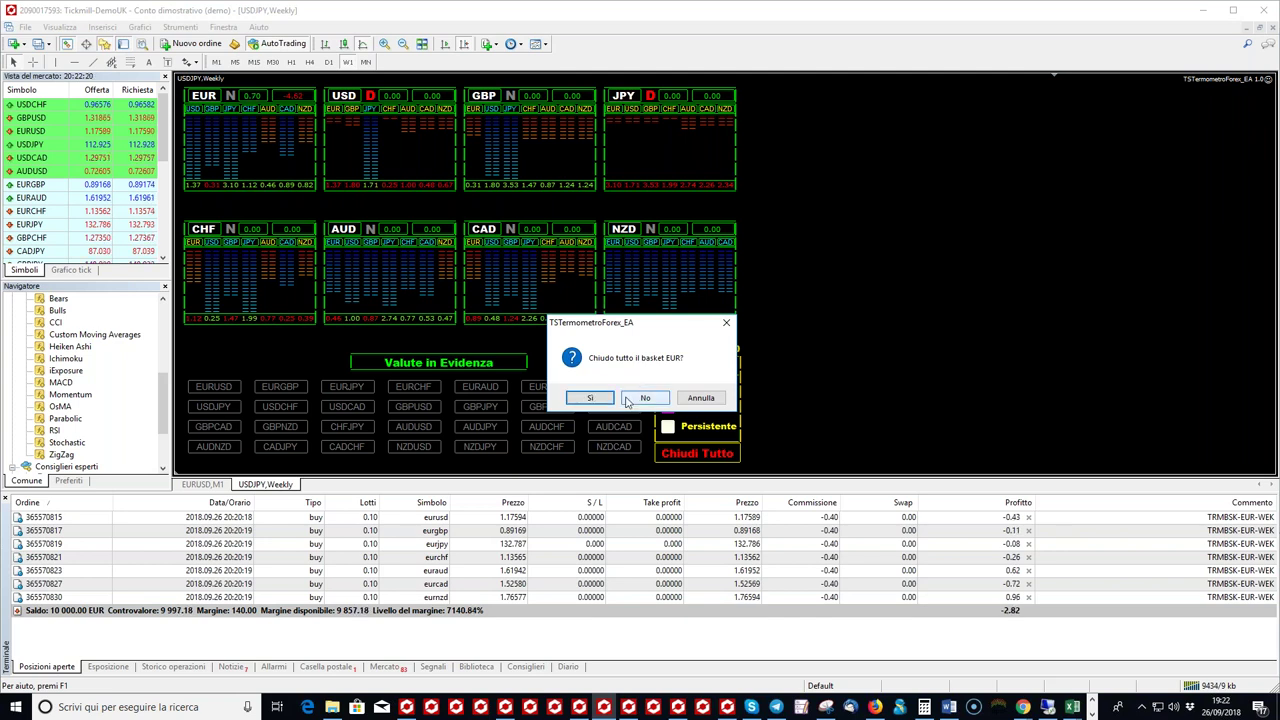
pyautogui.click(592, 399)
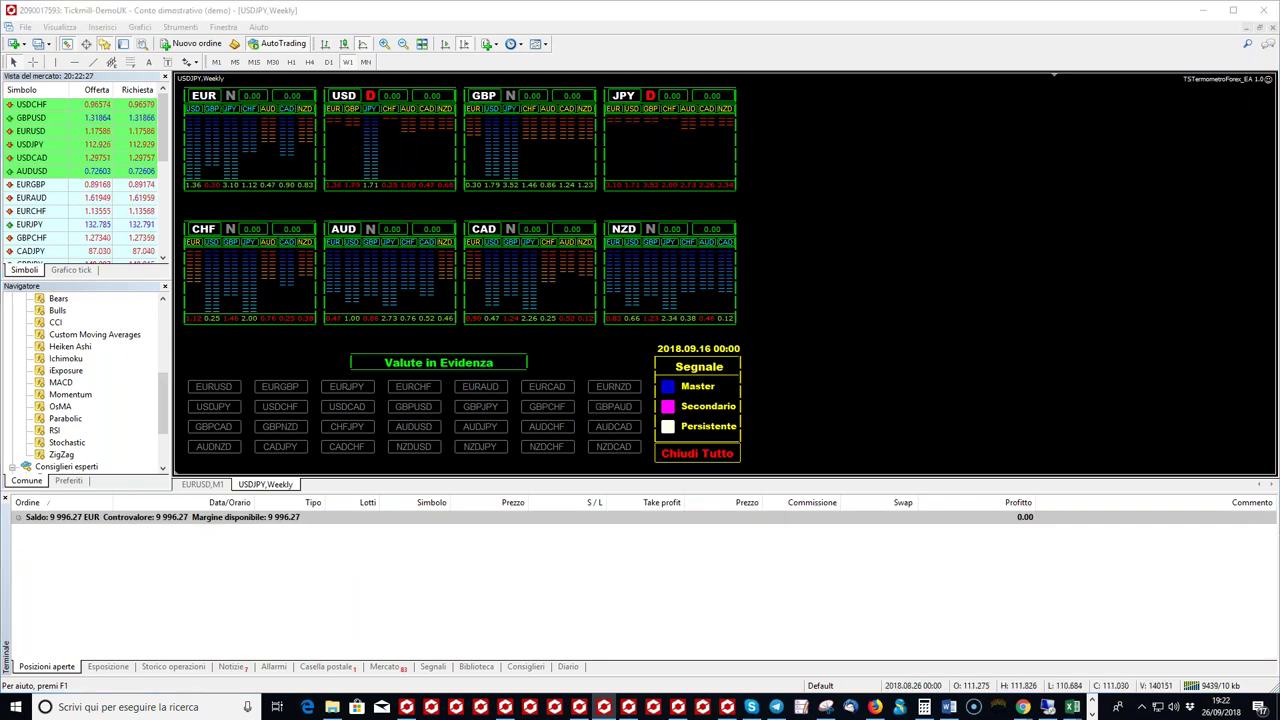
pyautogui.click(210, 98)
pyautogui.click(601, 401)
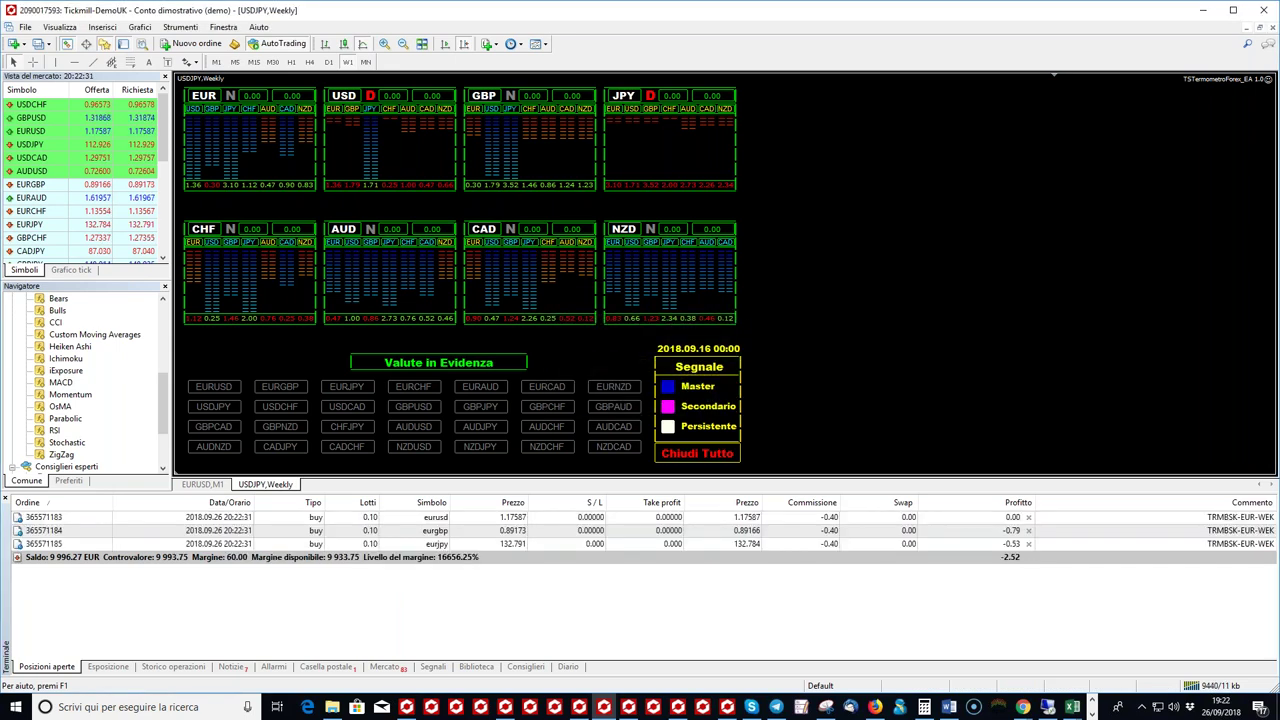
# - Reduce the EUR basket's exposure by 50% twice, declining the full closure of the basket each time
pyautogui.click(254, 98)
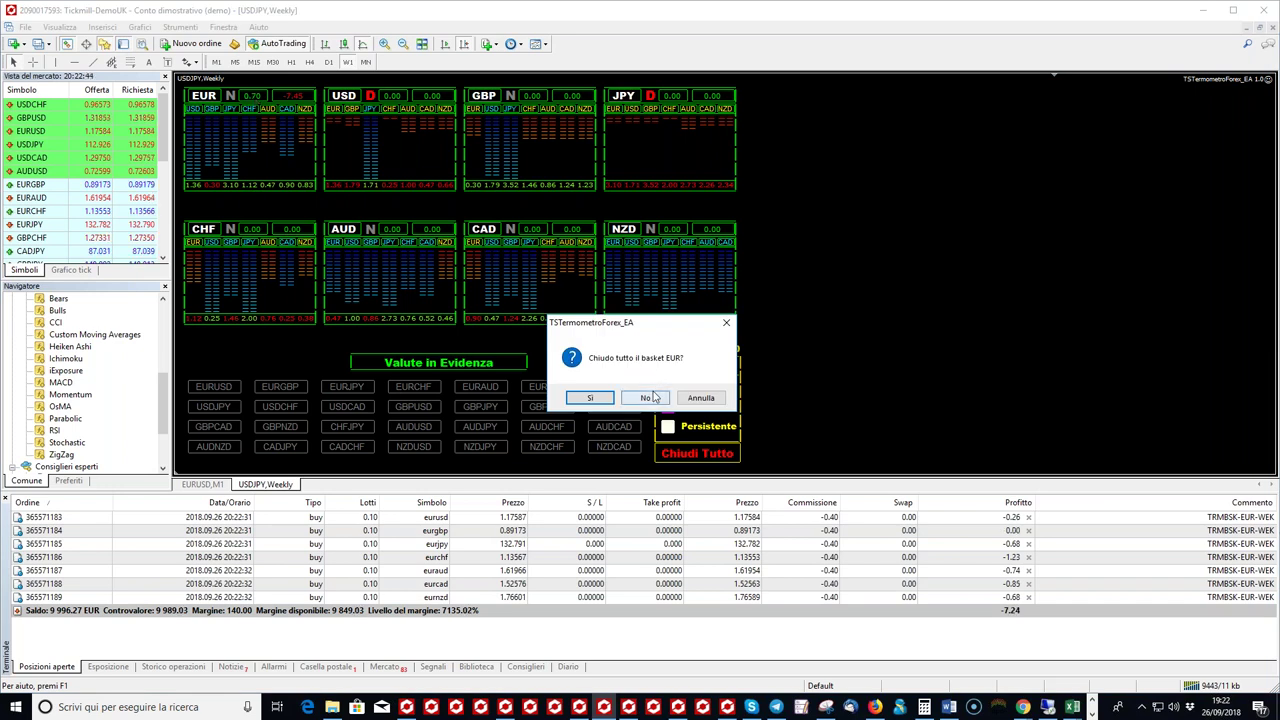
pyautogui.click(646, 398)
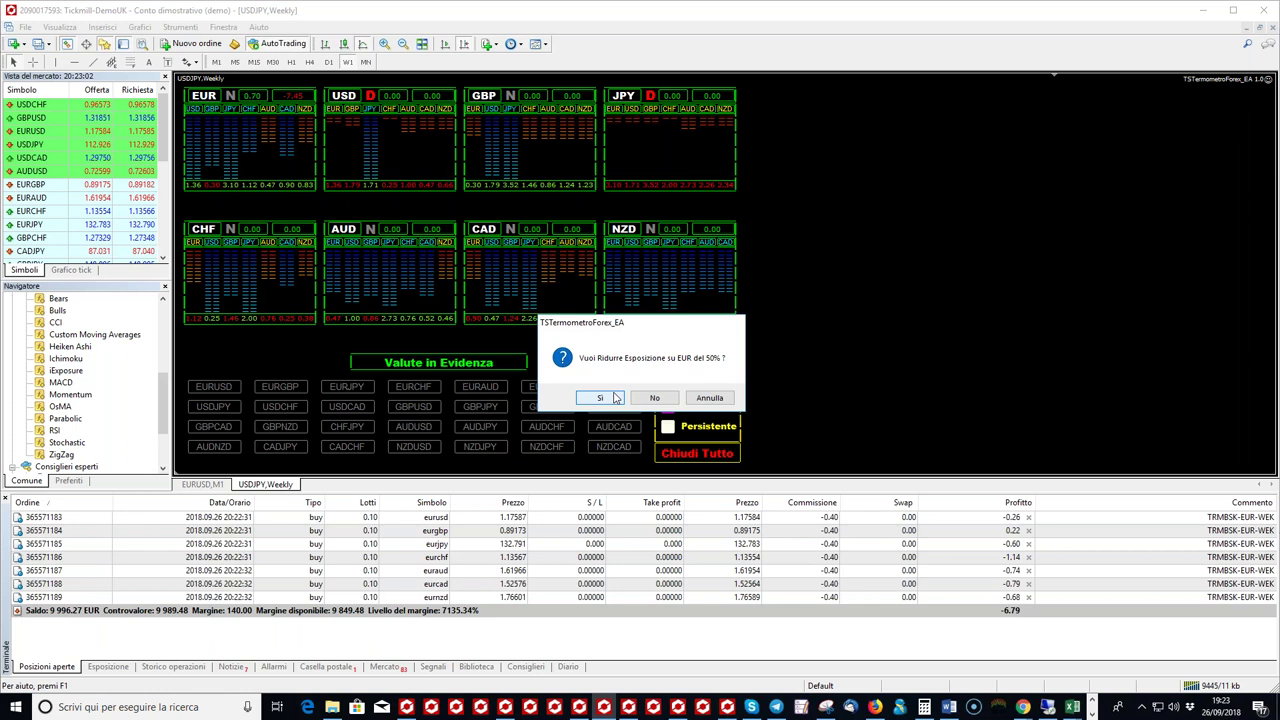
pyautogui.click(600, 398)
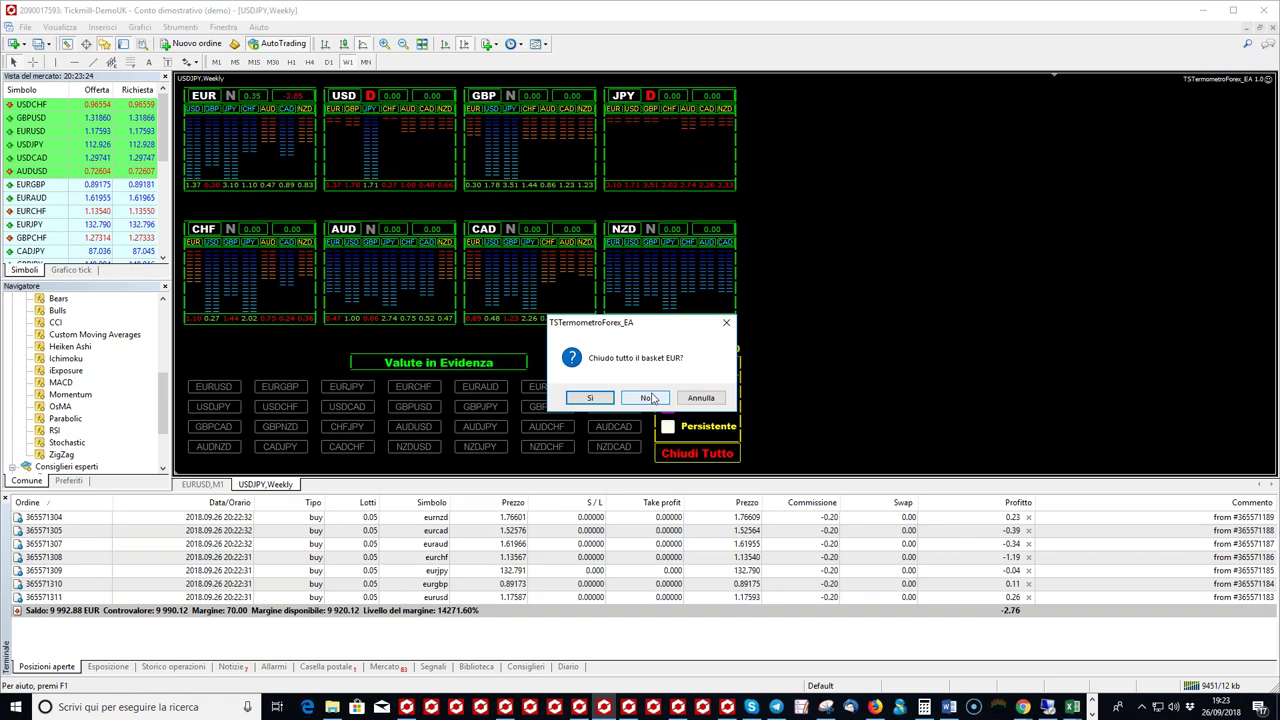
pyautogui.click(650, 398)
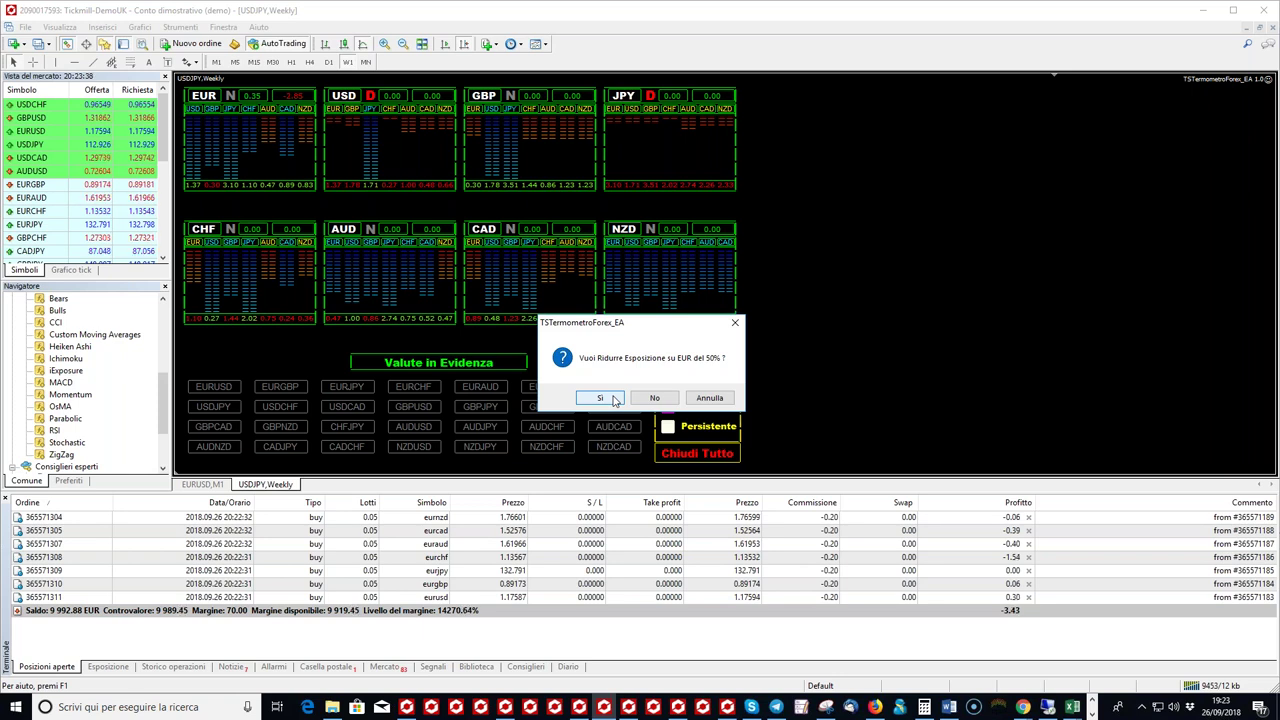
pyautogui.click(600, 398)
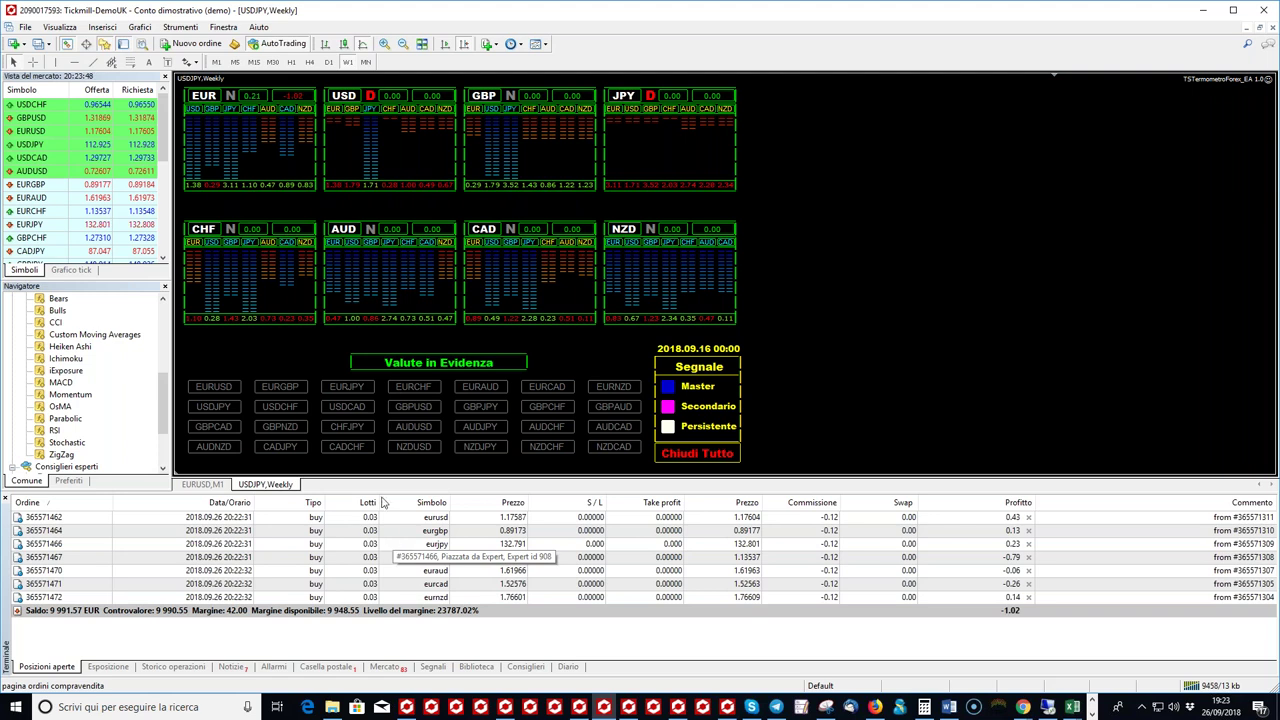
# - Apply the 50% exposure reduction to the EUR basket three more times, starting from the 0.03-lot positions
pyautogui.click(257, 100)
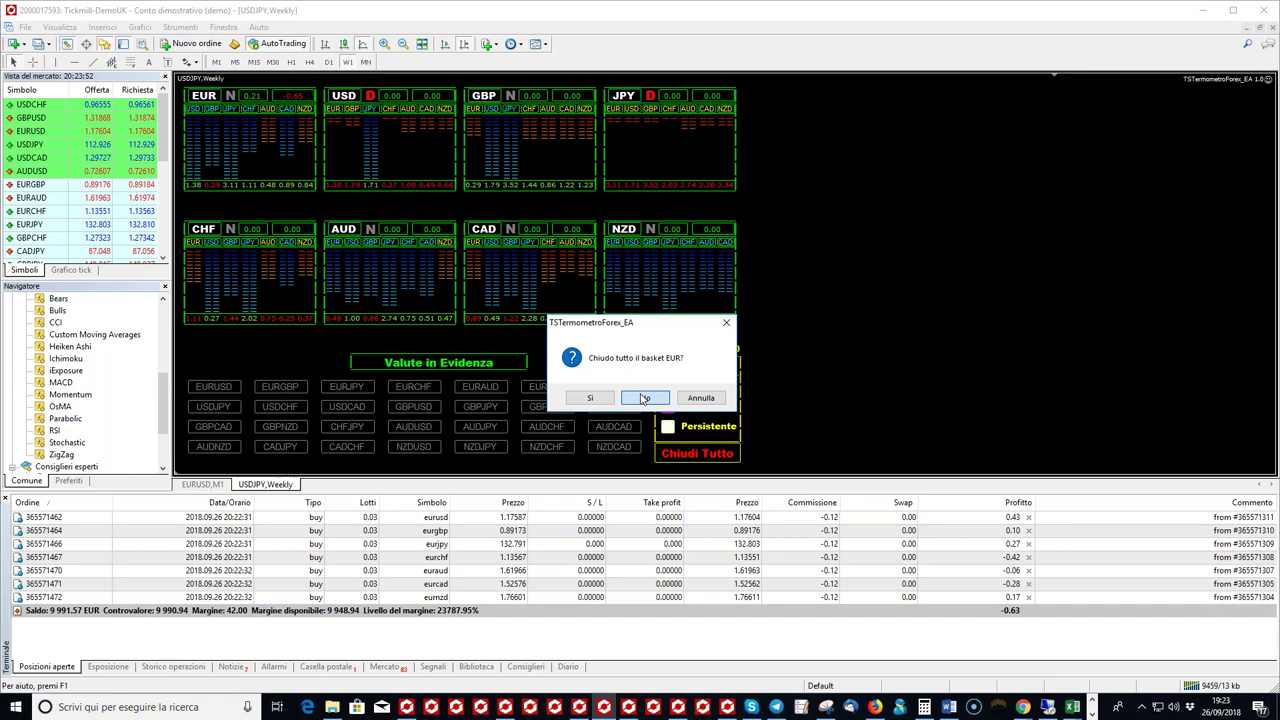
pyautogui.click(600, 397)
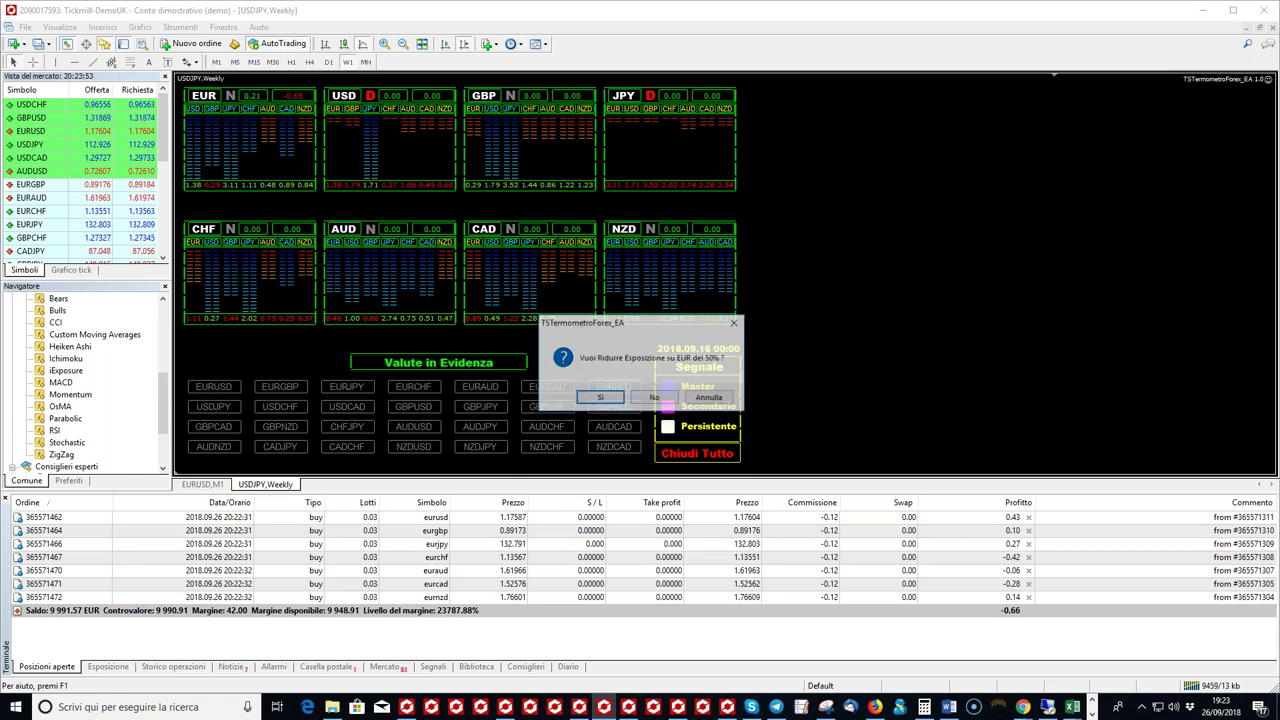
pyautogui.click(605, 398)
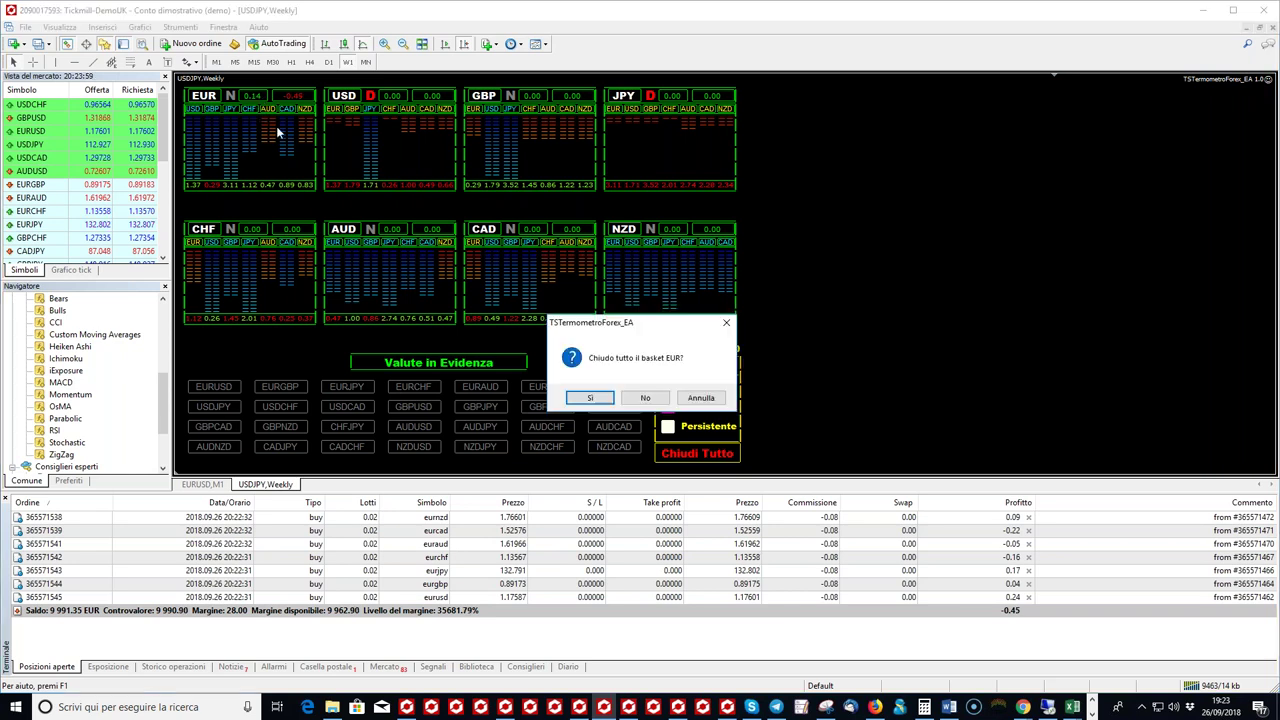
pyautogui.click(645, 397)
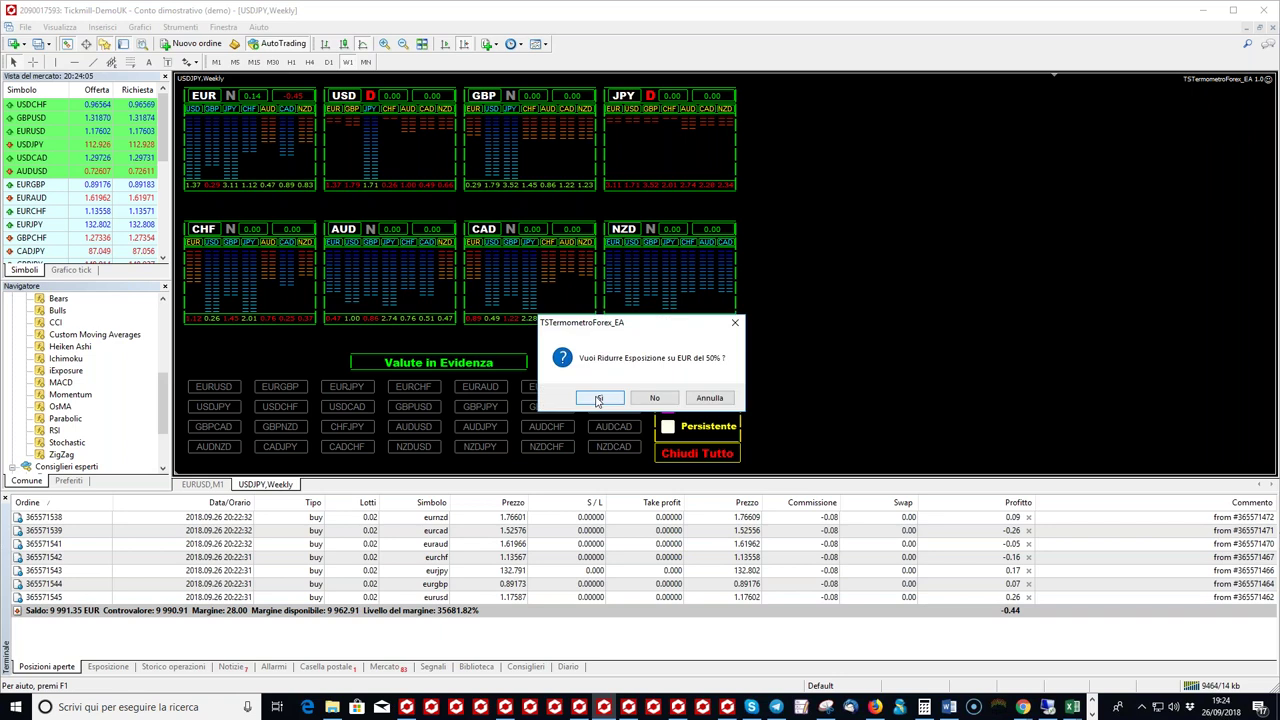
pyautogui.click(598, 399)
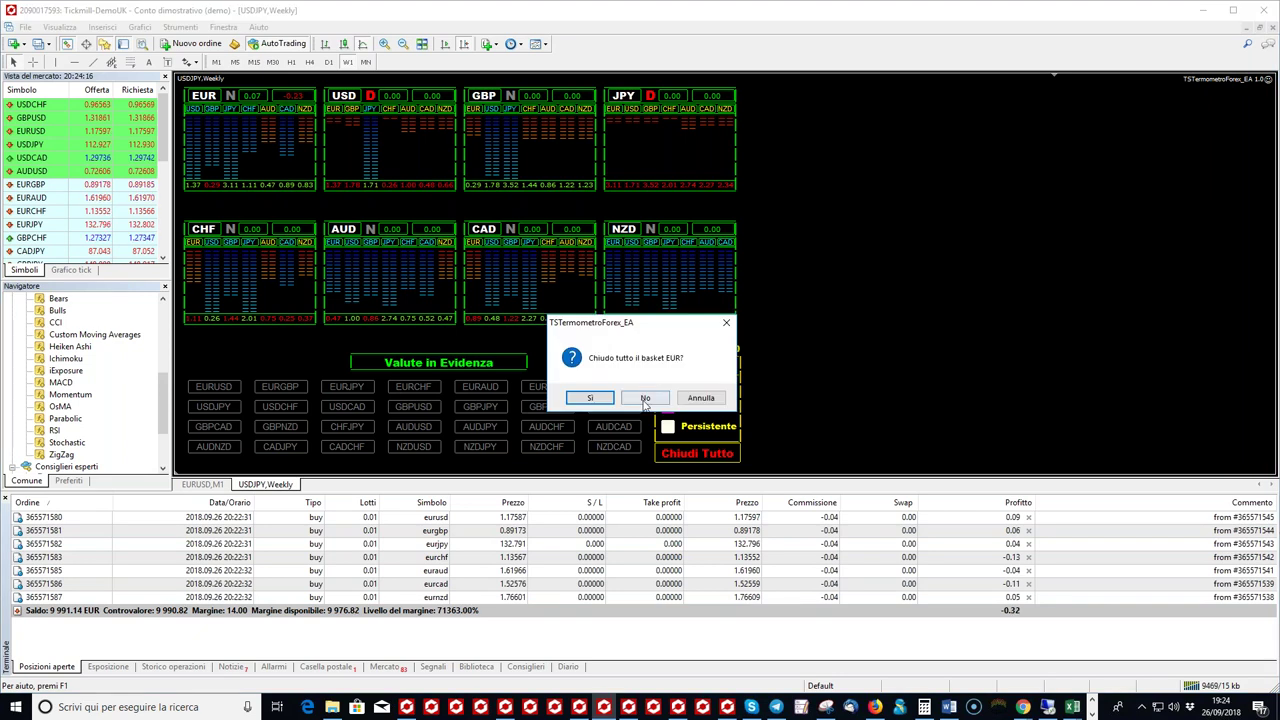
pyautogui.click(645, 398)
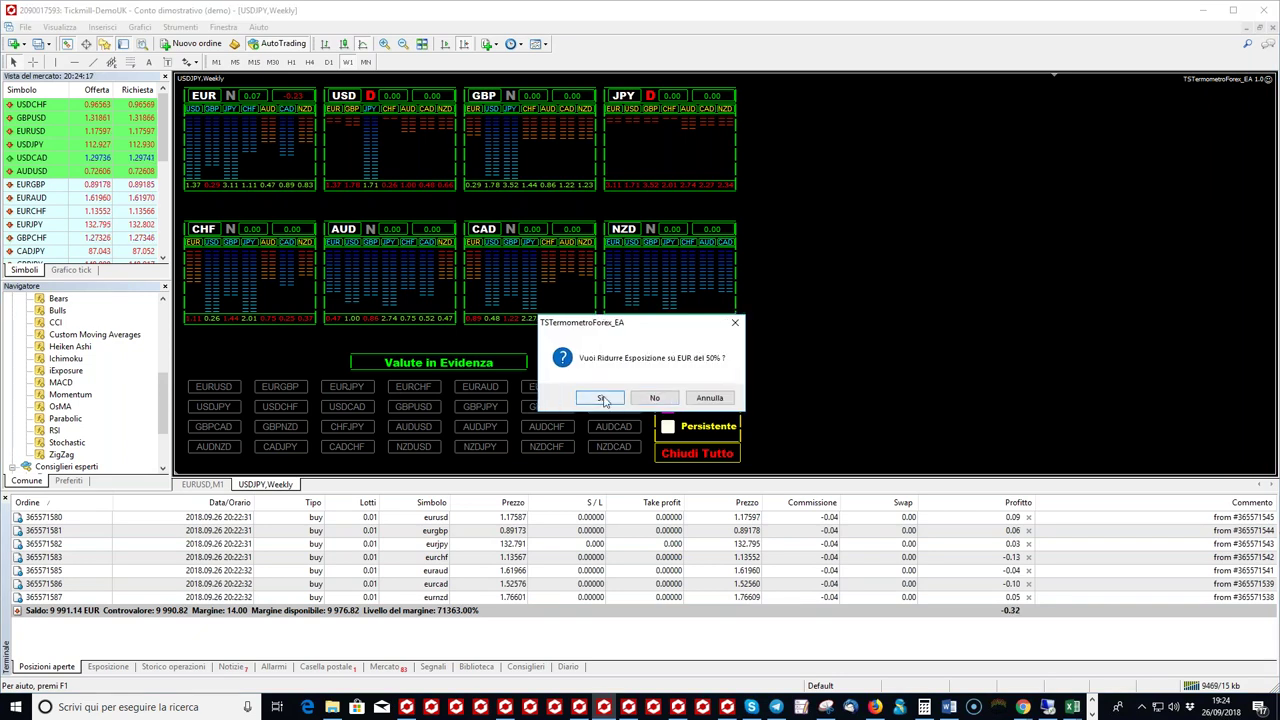
pyautogui.click(602, 398)
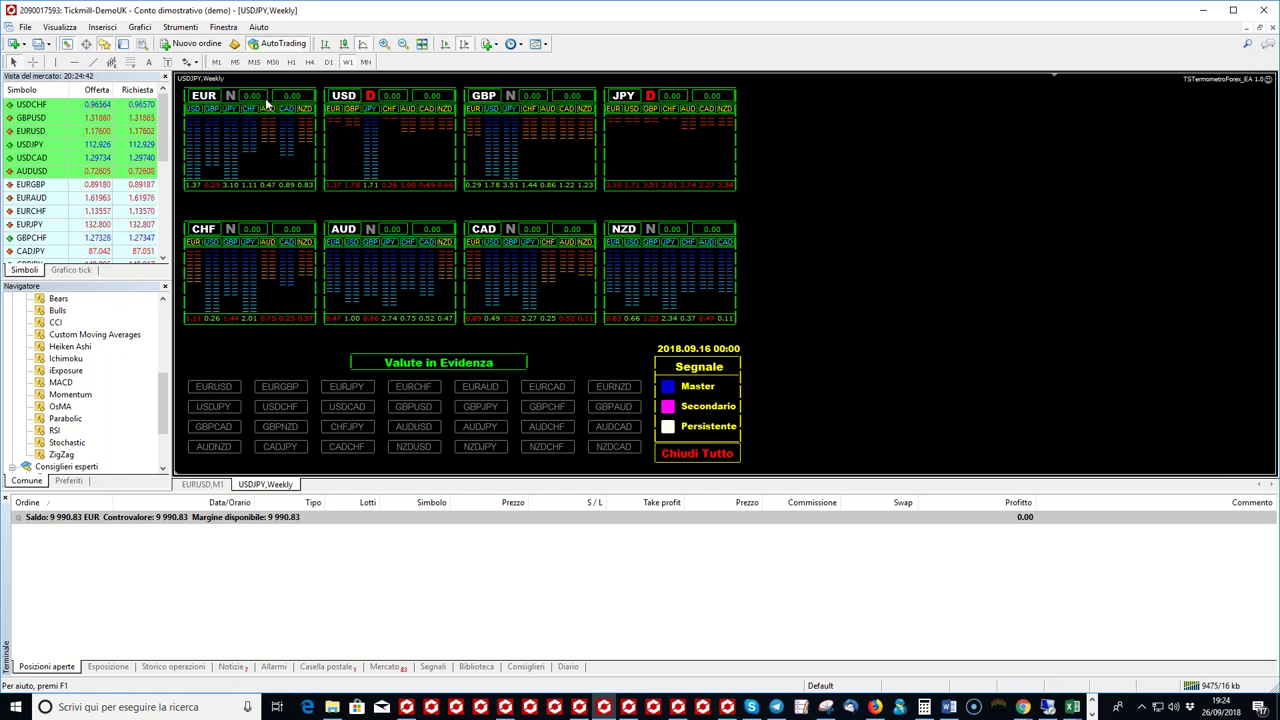
# - Reopen the EUR basket against all other currencies and set it to close at breakeven
pyautogui.click(208, 97)
pyautogui.click(591, 398)
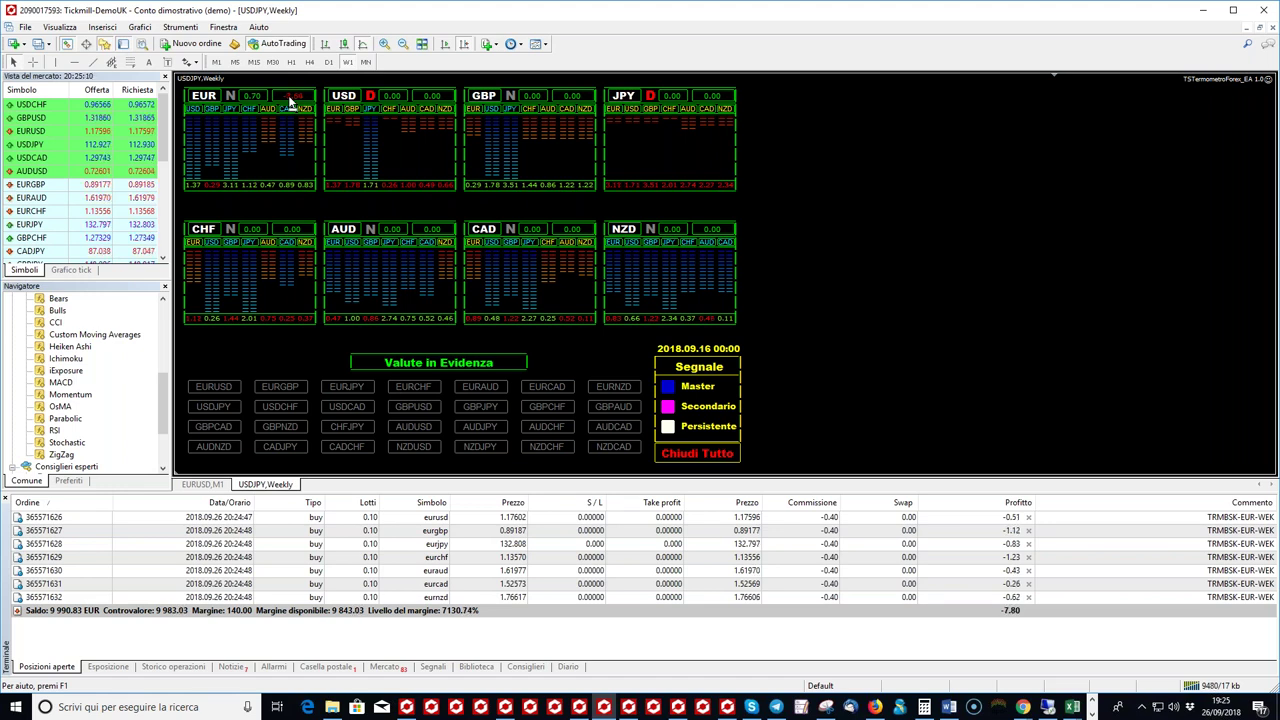
pyautogui.click(289, 100)
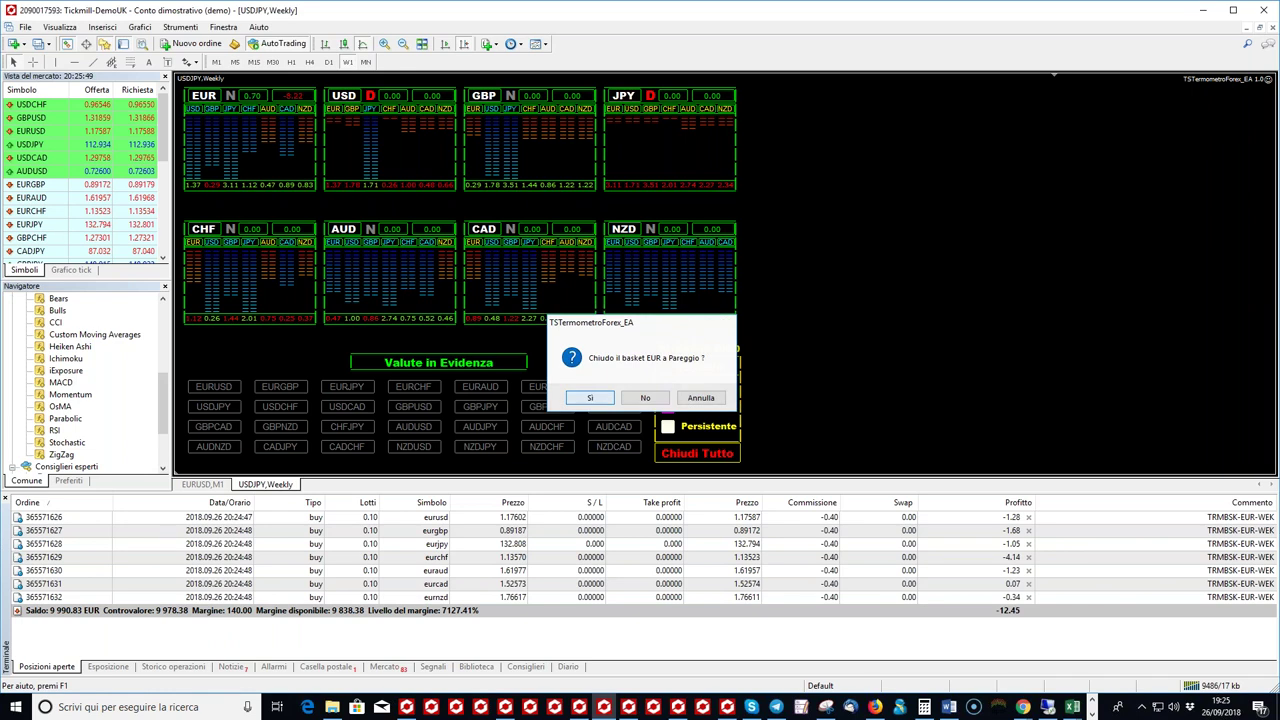
pyautogui.click(591, 398)
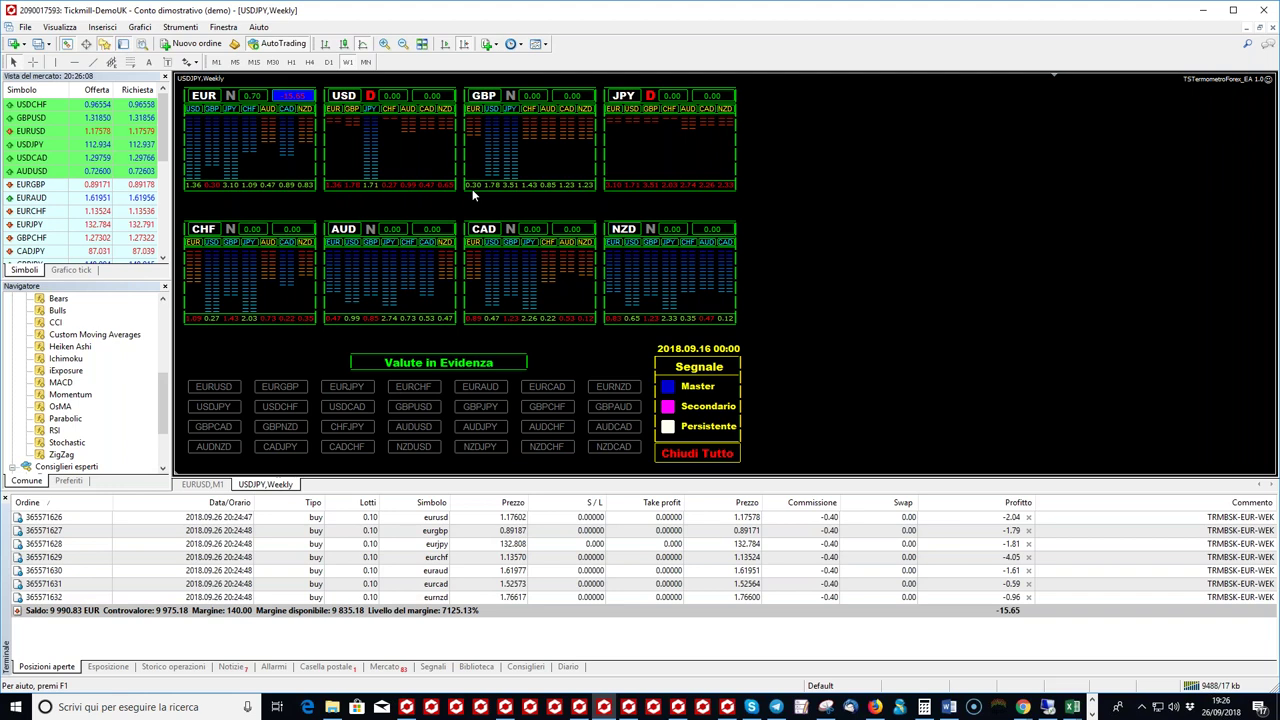
# - Turn off the EUR basket's breakeven closing and decline activating its trailing profit
pyautogui.click(303, 104)
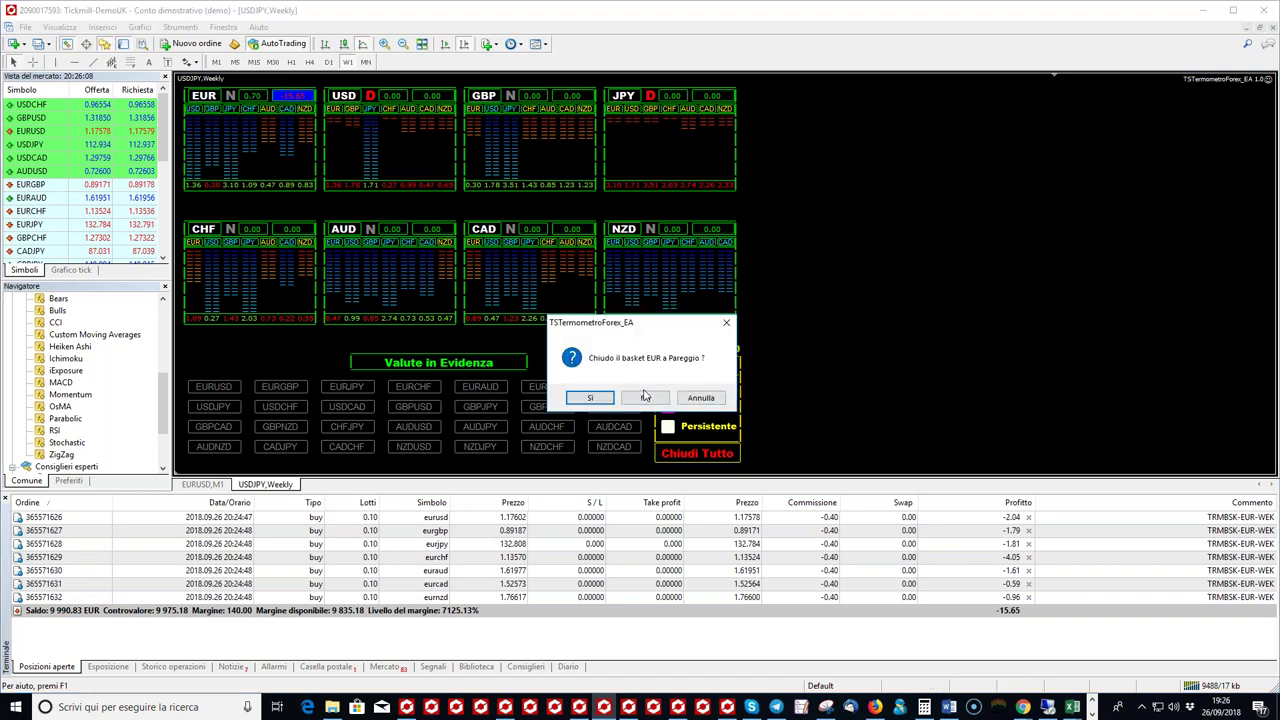
pyautogui.click(645, 397)
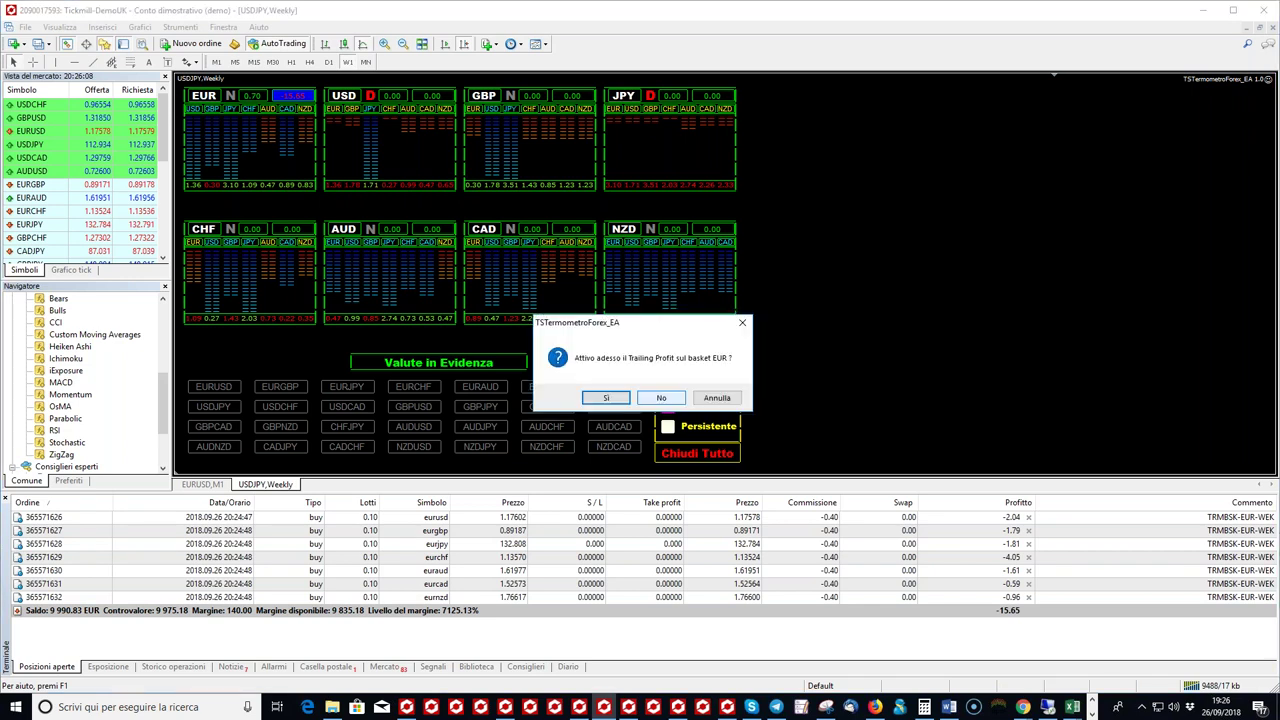
pyautogui.click(661, 397)
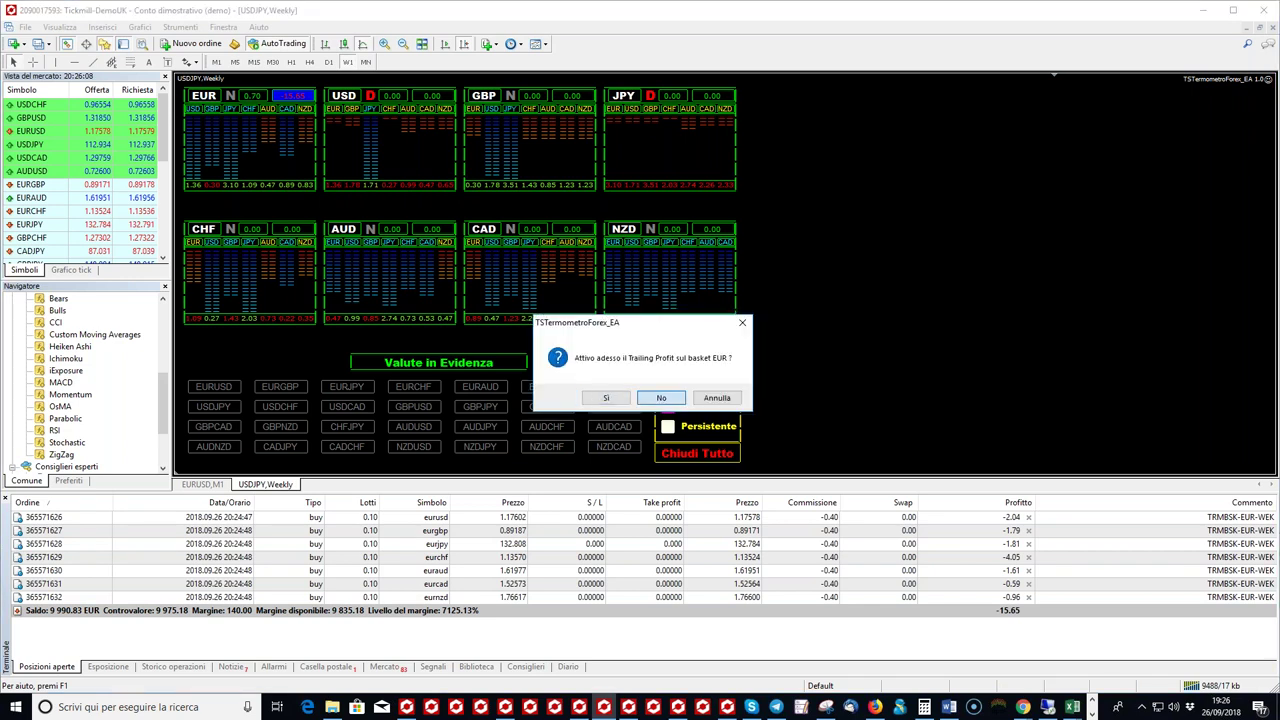
pyautogui.click(651, 401)
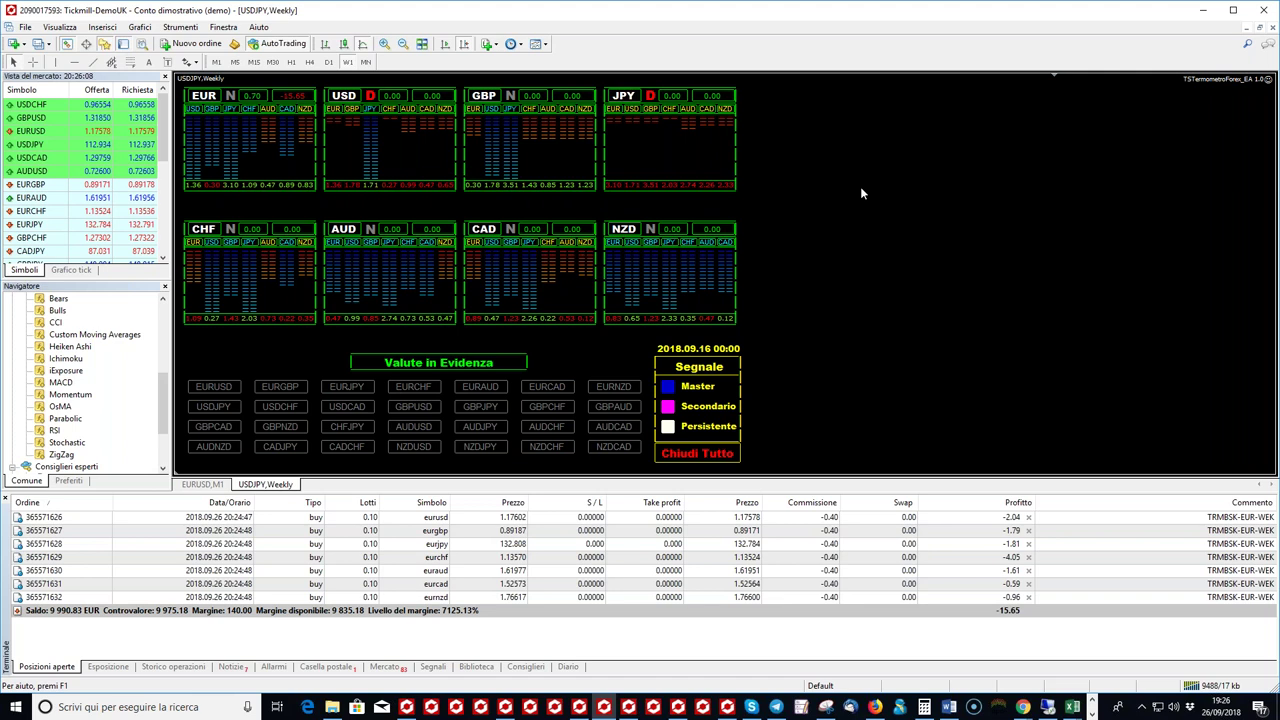
# - Check the expert's profit and trailing input values, and set the EUR basket to close at breakeven again
pyautogui.press('F7')
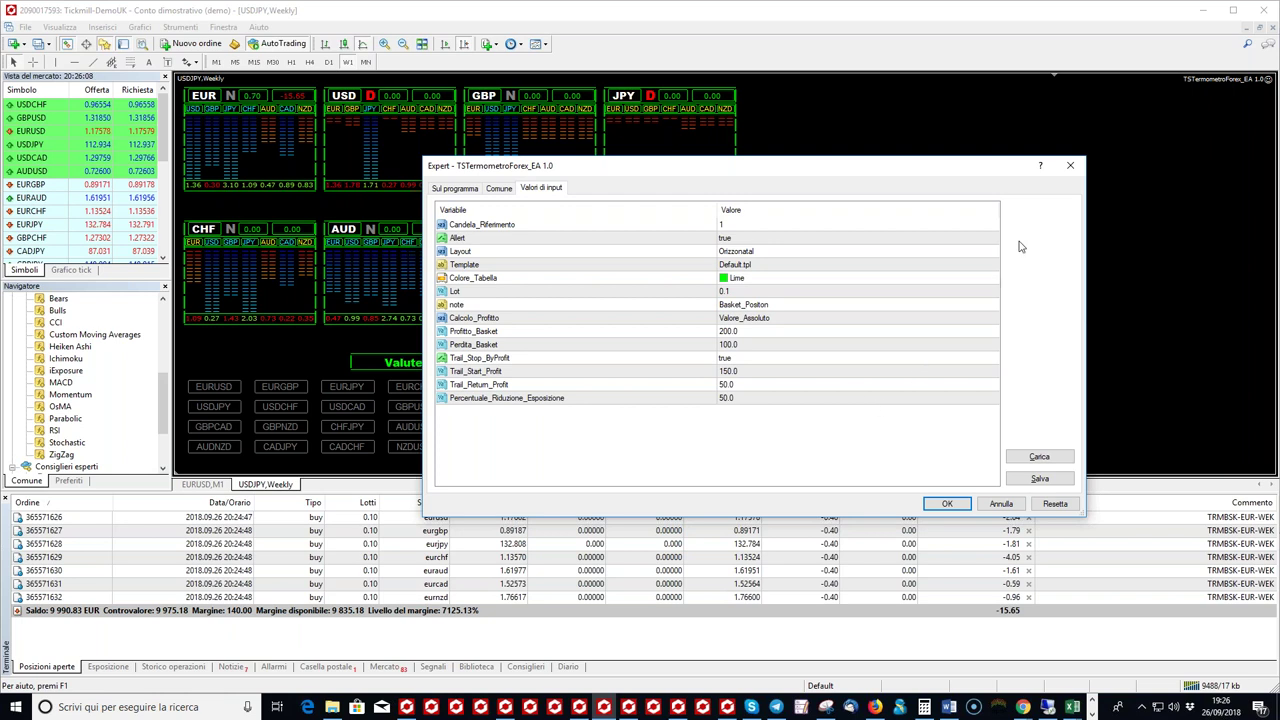
pyautogui.click(1073, 171)
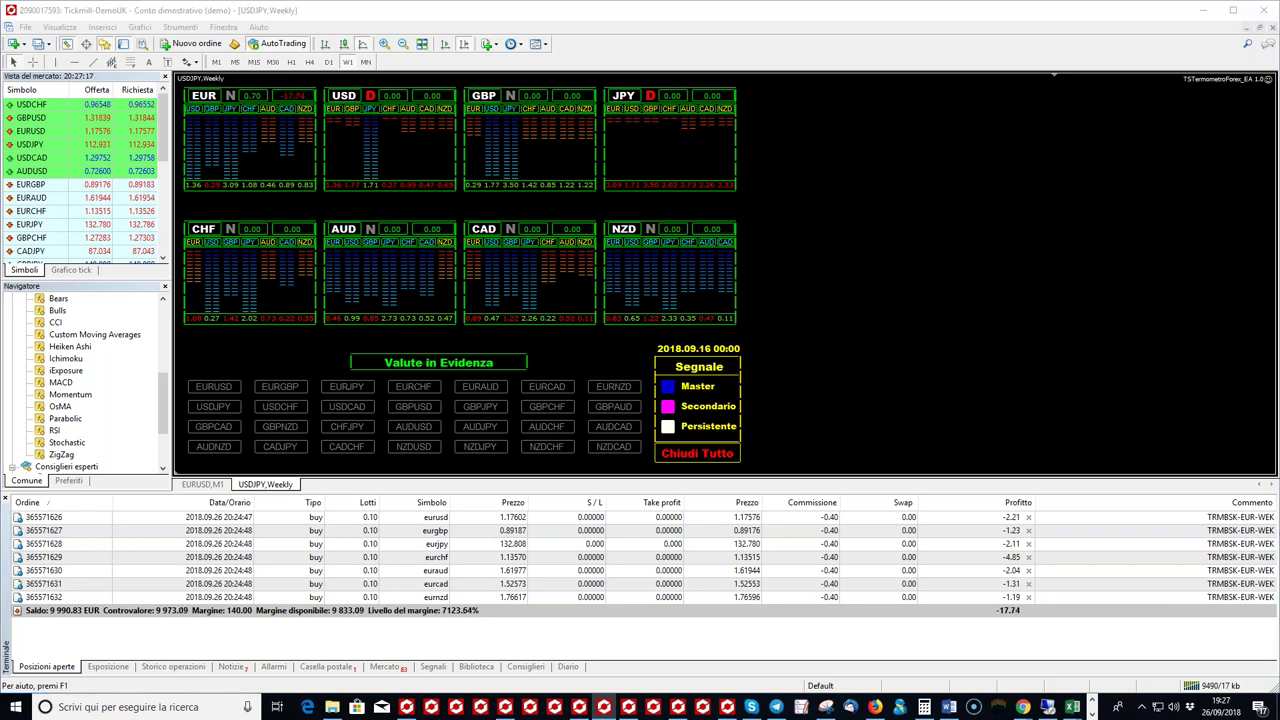
pyautogui.click(592, 392)
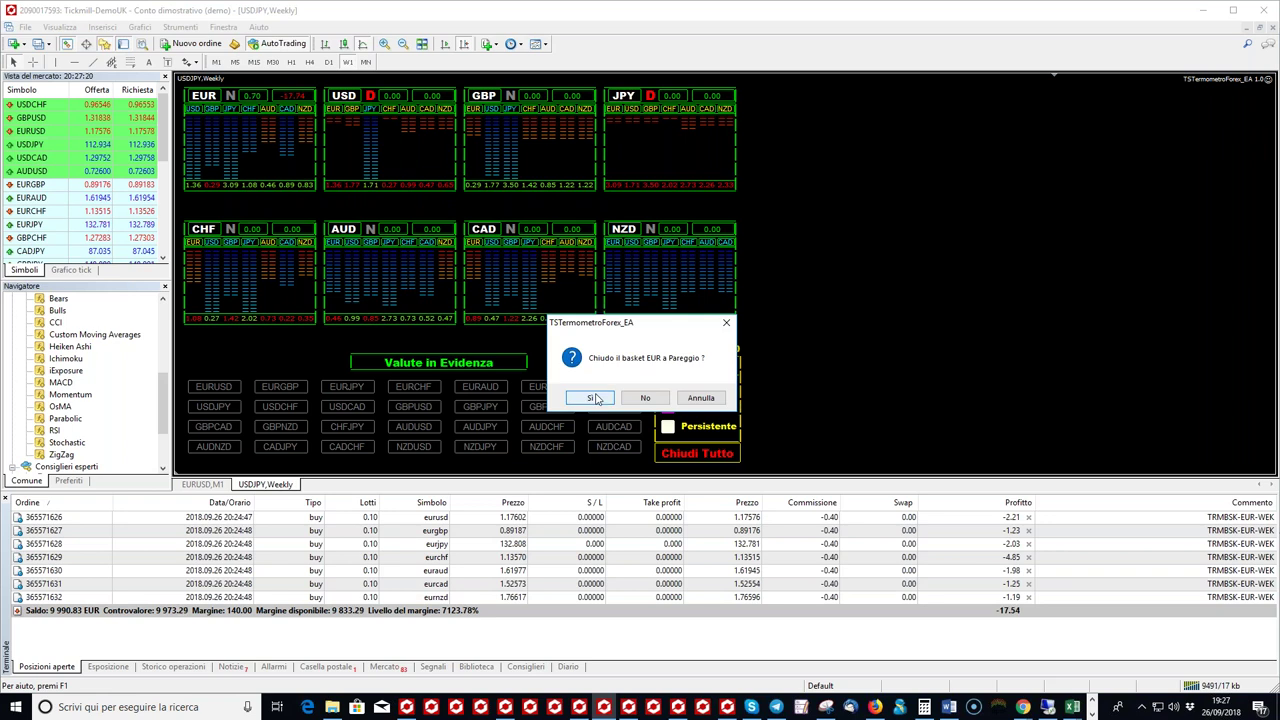
pyautogui.click(593, 398)
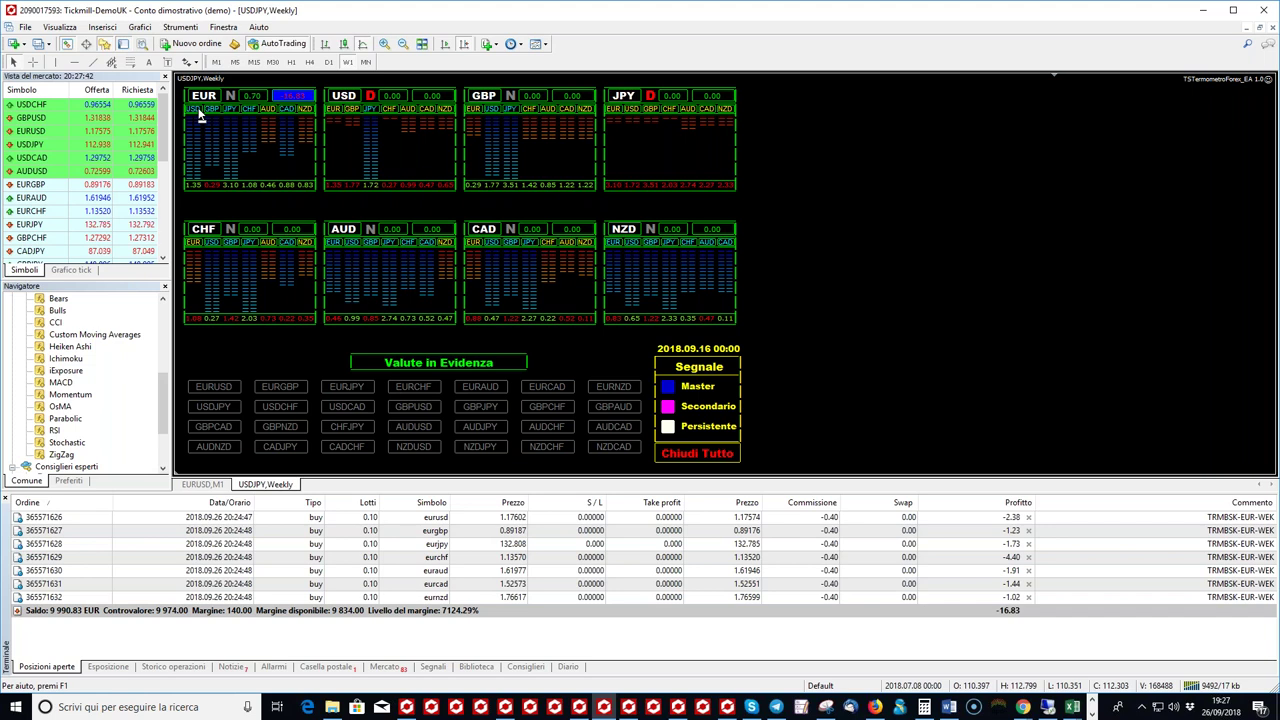
# - Add individual buy positions on EURUSD, EURCHF, EURNZD and EURAUD to the EUR basket
pyautogui.click(199, 115)
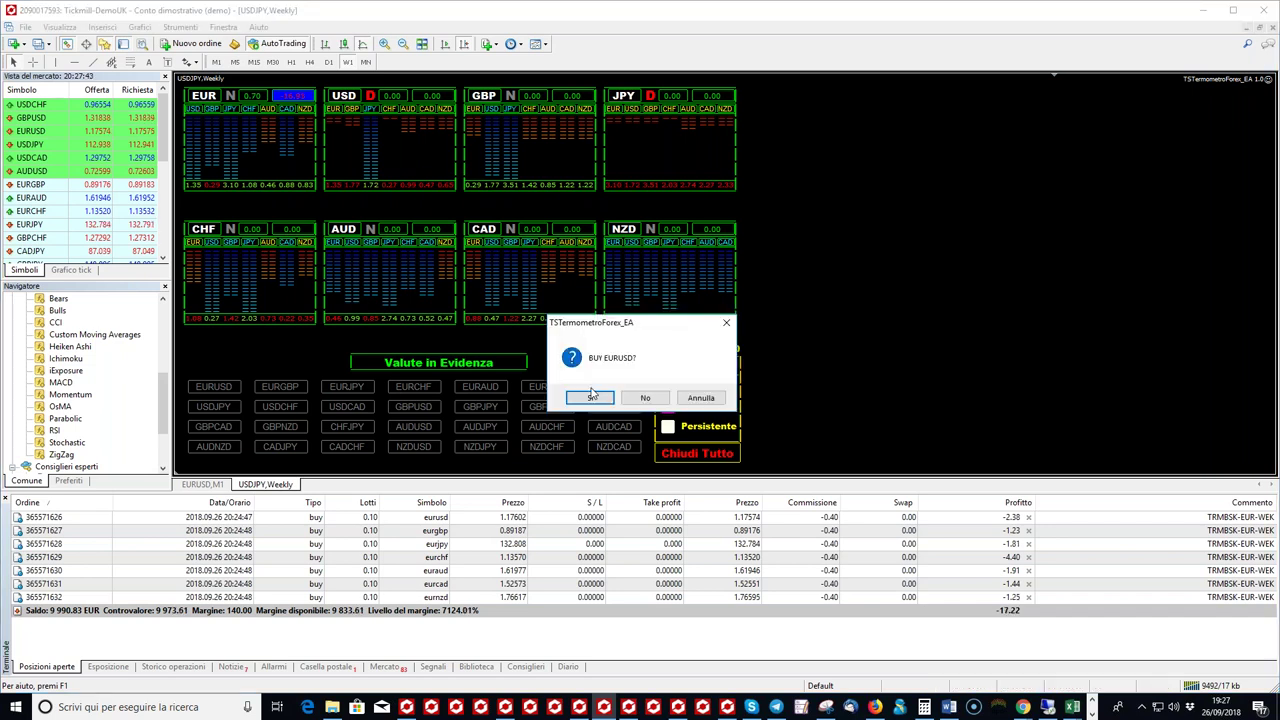
pyautogui.click(591, 398)
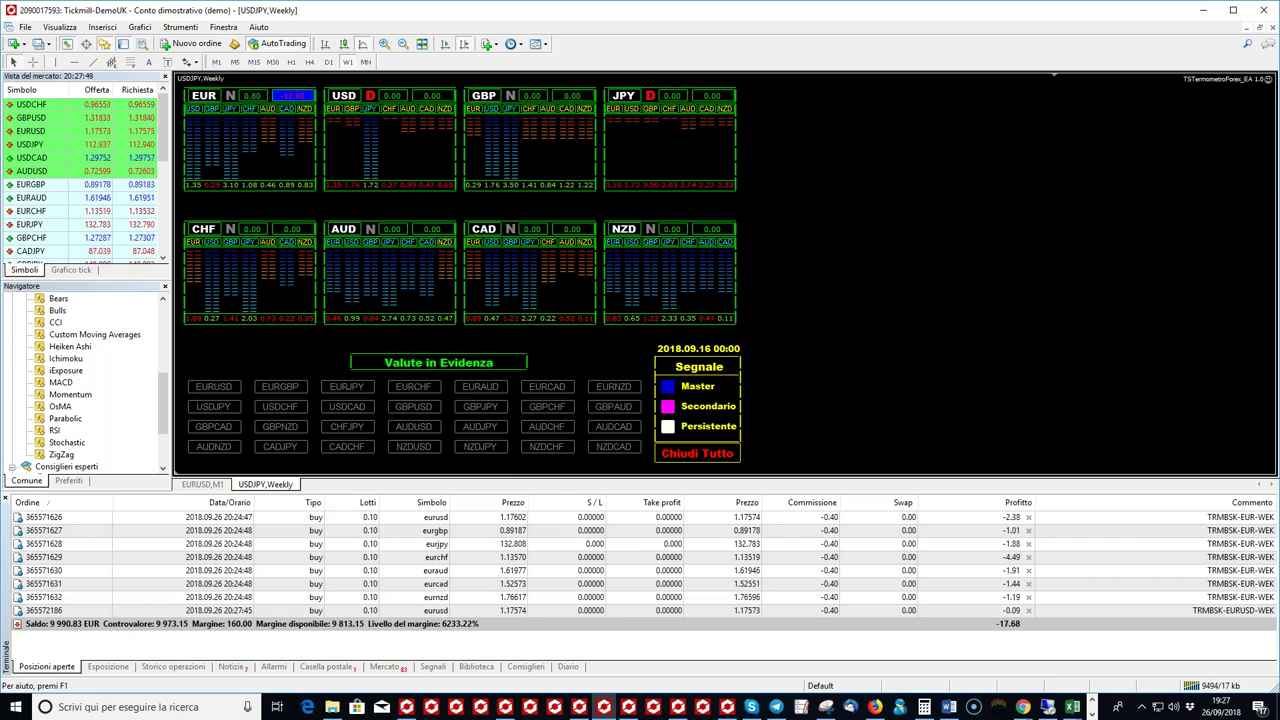
pyautogui.click(413, 386)
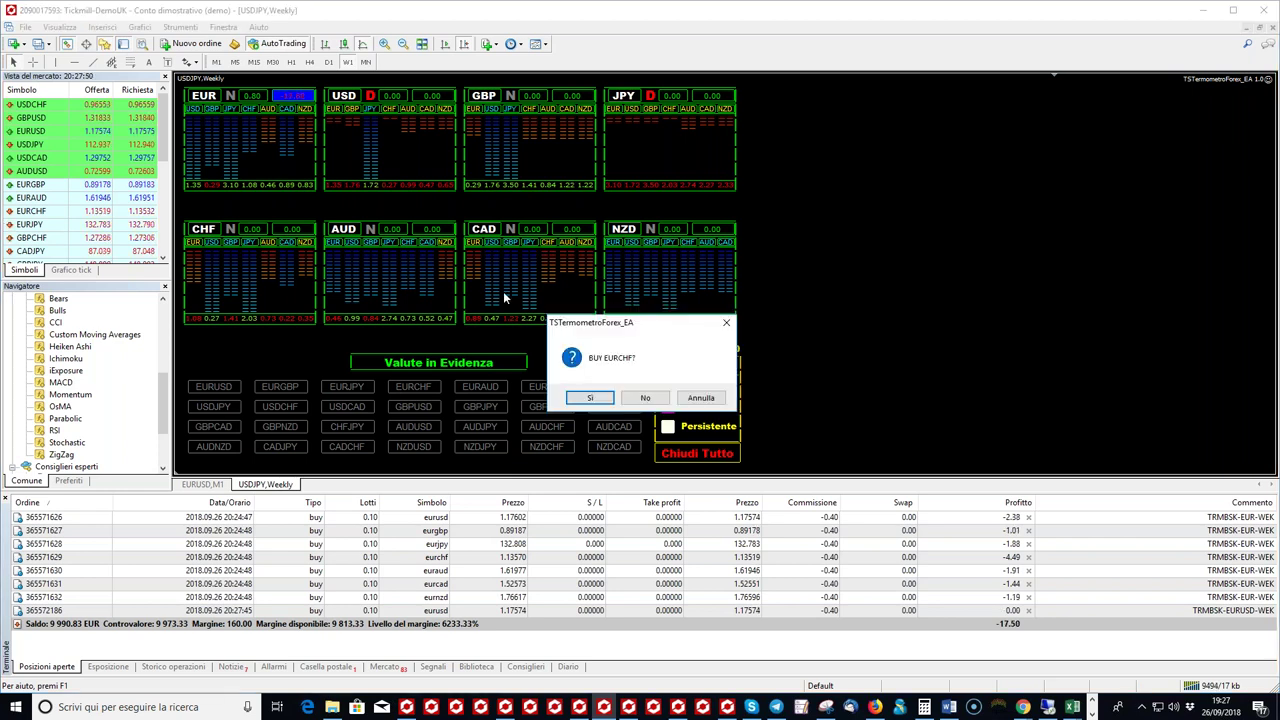
pyautogui.click(590, 398)
pyautogui.click(613, 386)
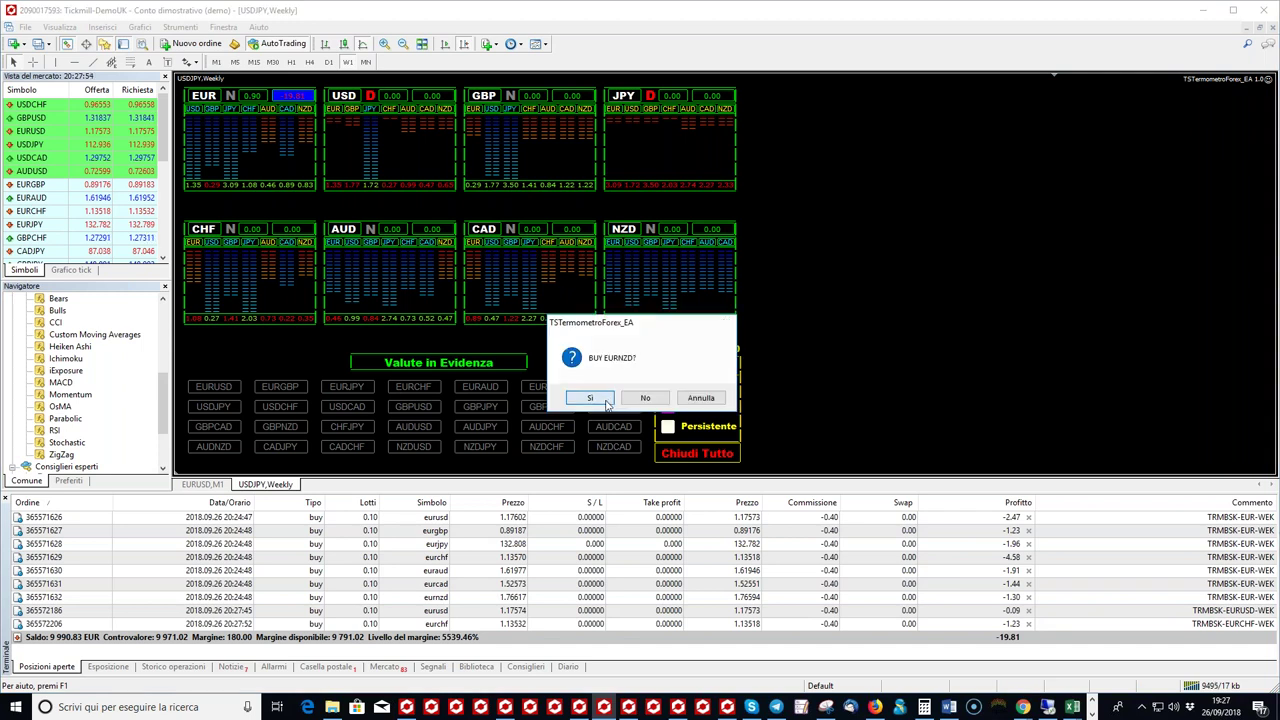
pyautogui.click(592, 398)
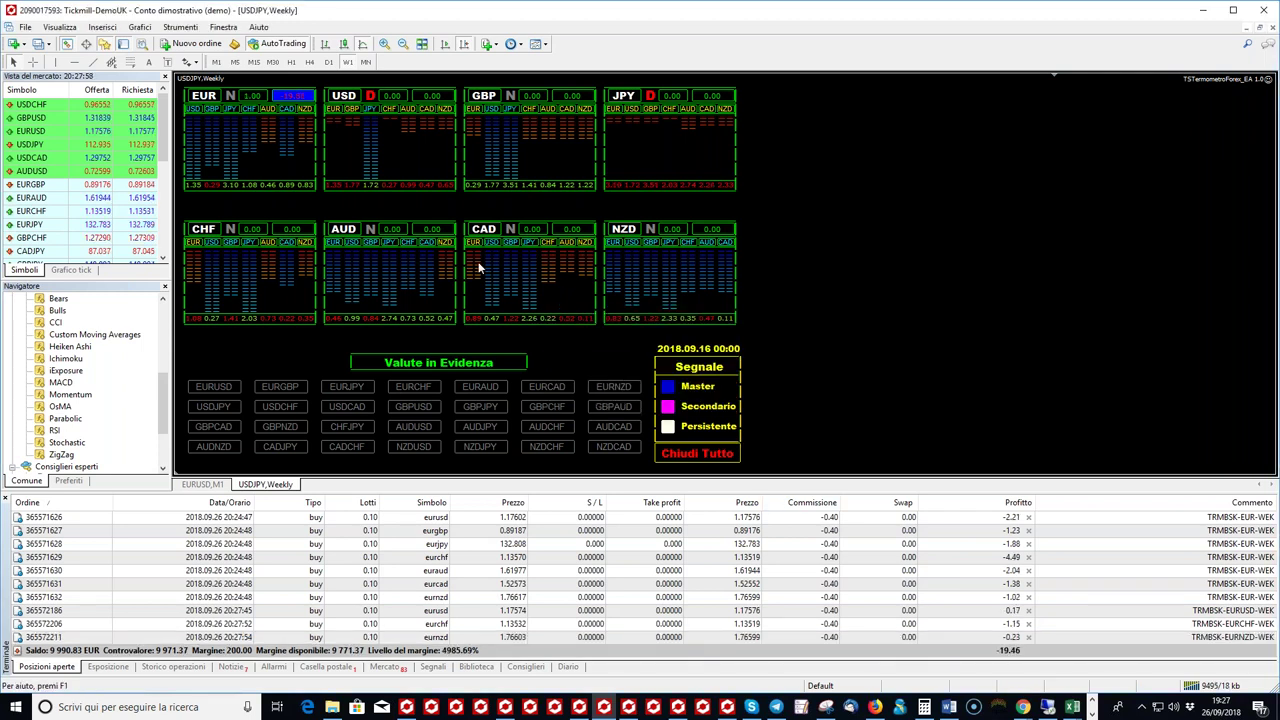
pyautogui.click(269, 118)
pyautogui.press('Return')
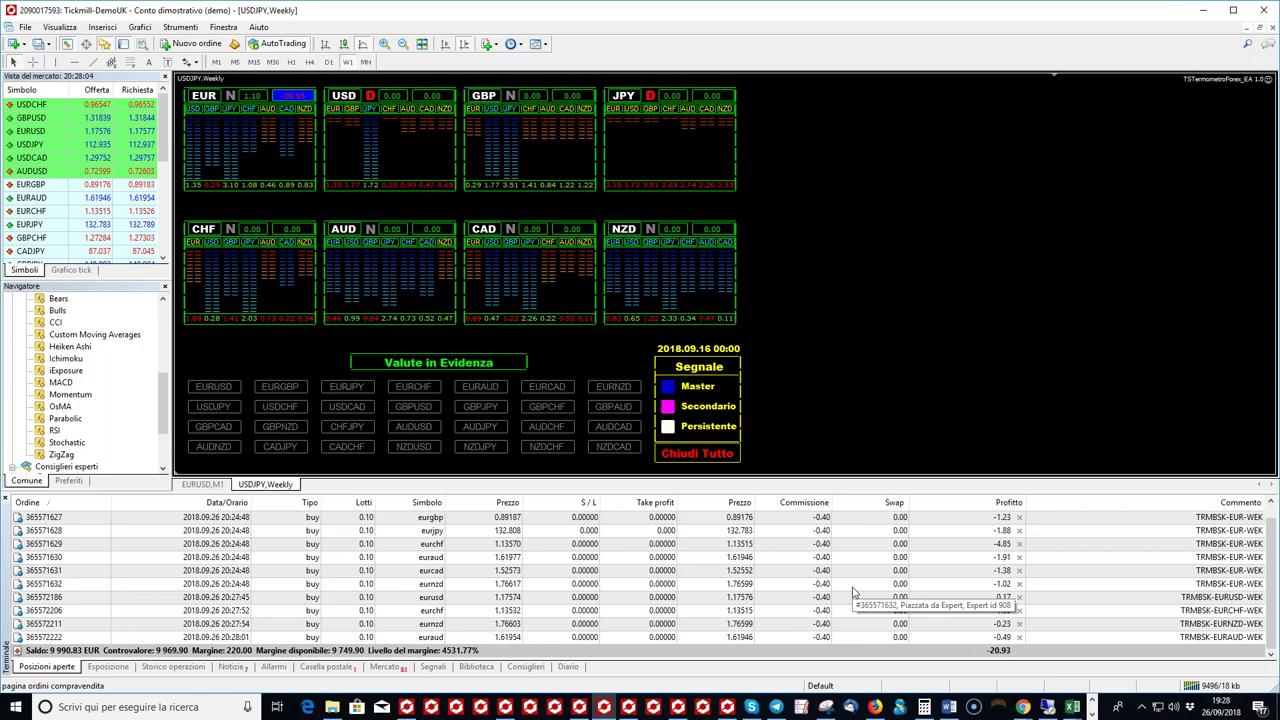
# - Review the list of open positions and close the entire EUR basket, including the individually added pairs
pyautogui.scroll(1, 853, 592)
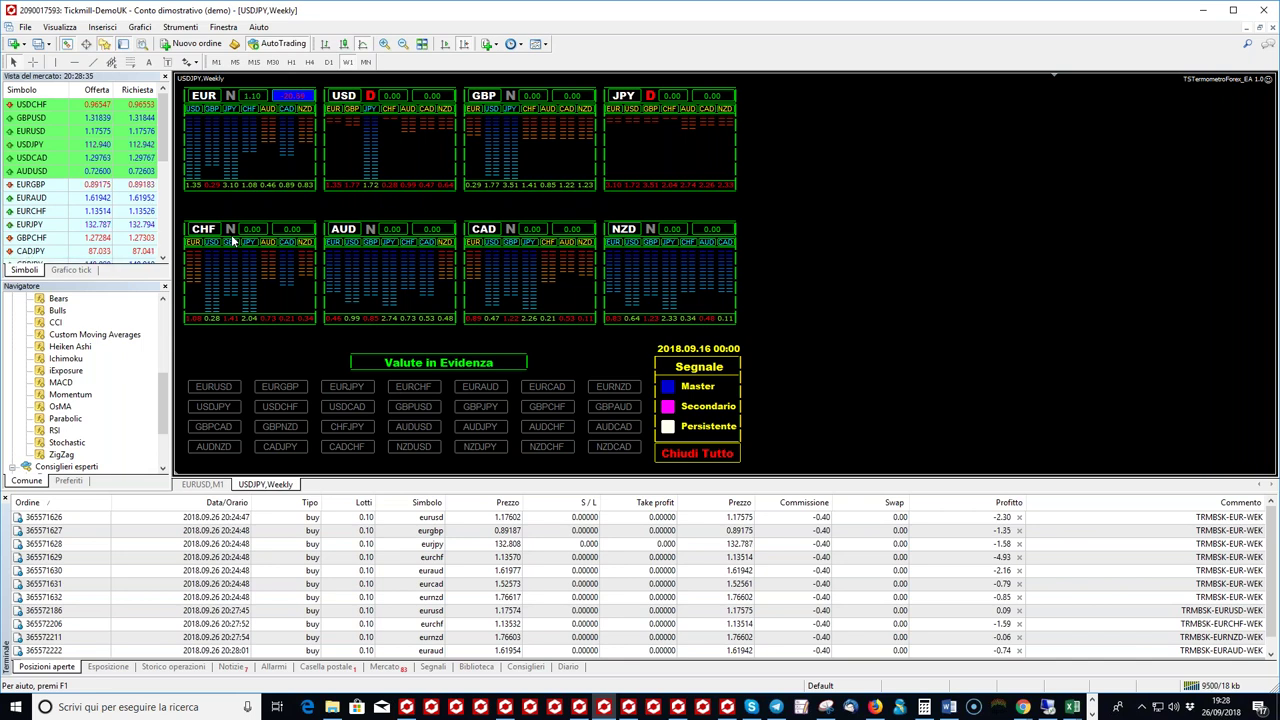
pyautogui.click(204, 96)
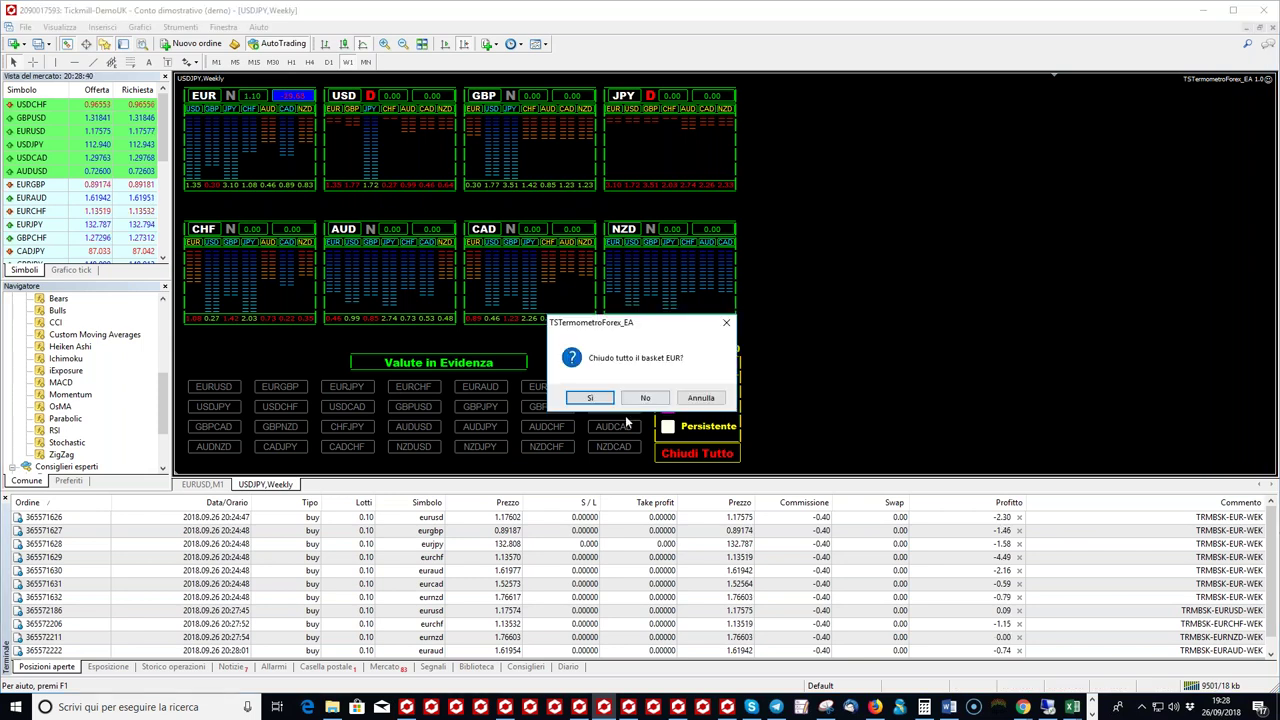
pyautogui.click(590, 398)
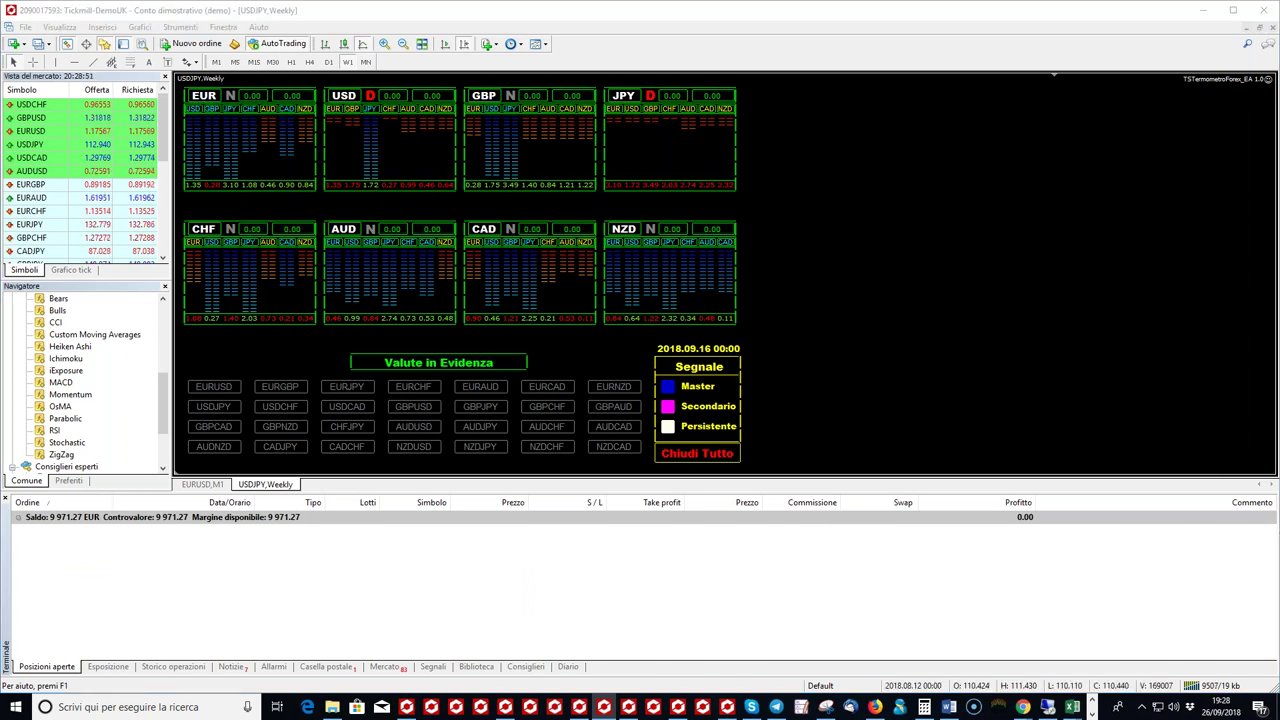
# - Open a new EUR basket by declining the buy option and selling EUR against all other currencies
pyautogui.click(205, 96)
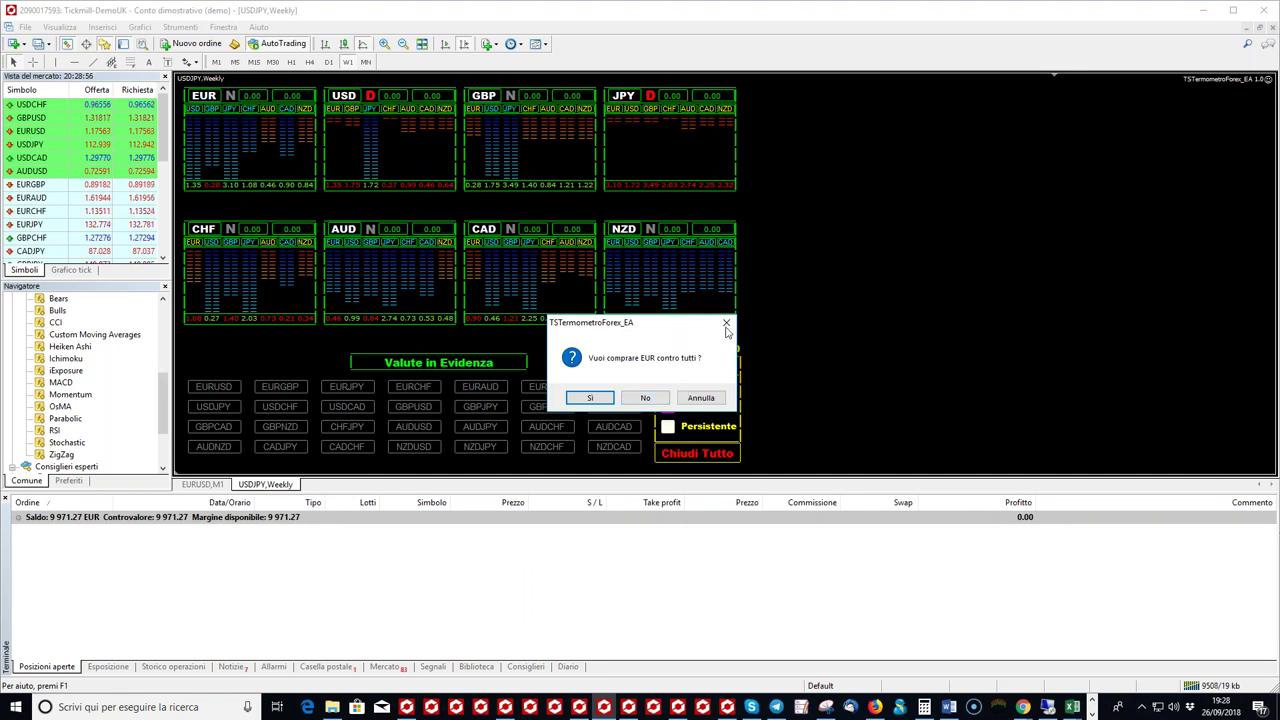
pyautogui.click(644, 398)
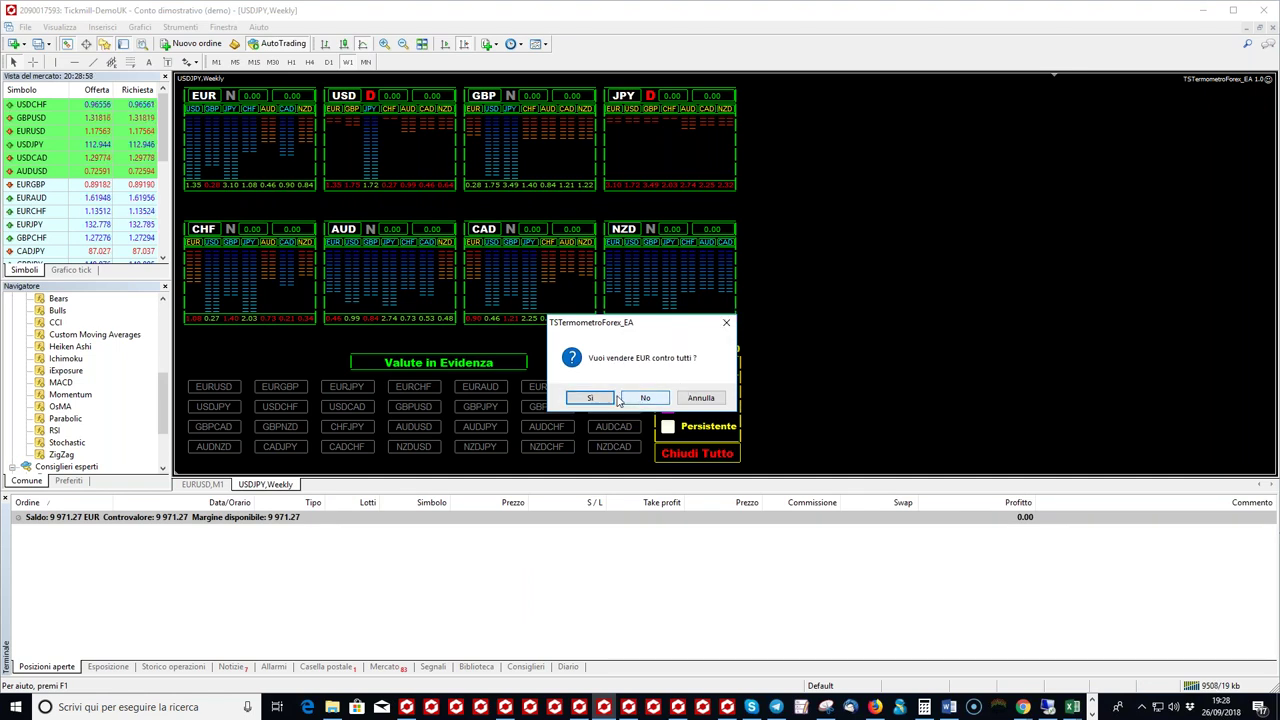
pyautogui.click(592, 395)
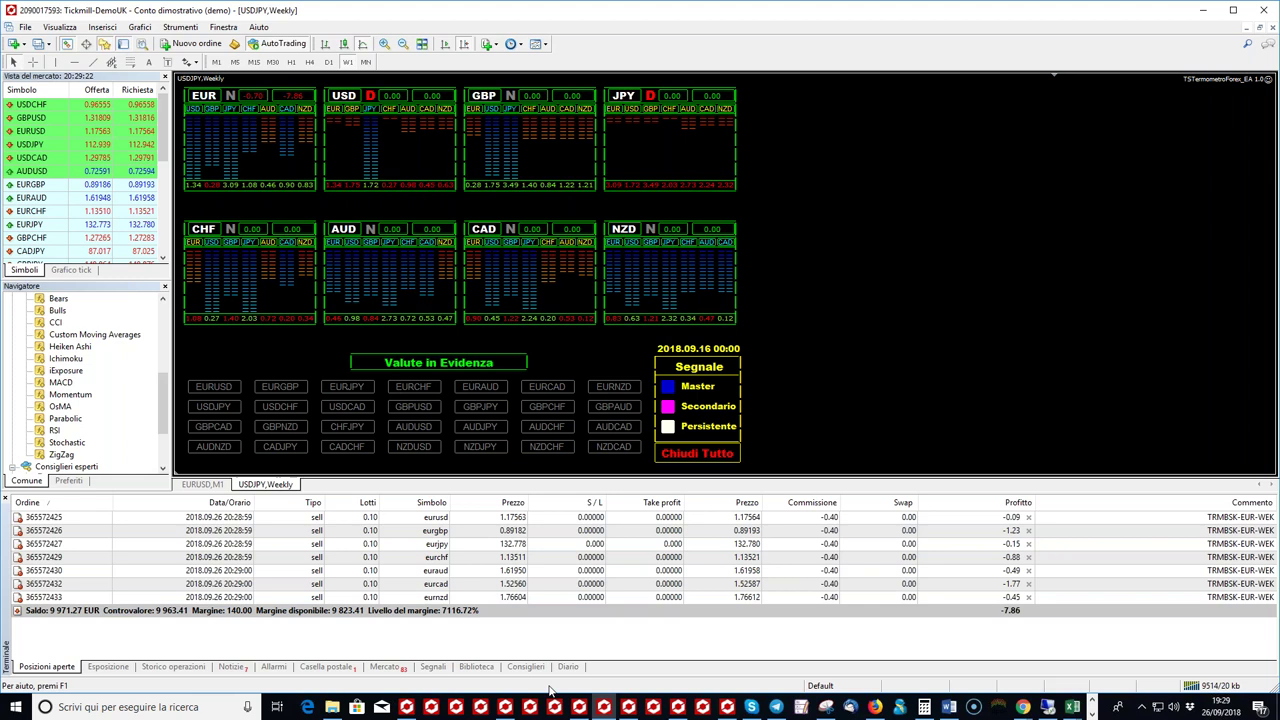
# - Show the expert log, decline closing the EUR basket at breakeven, and activate its trailing profit
pyautogui.click(525, 666)
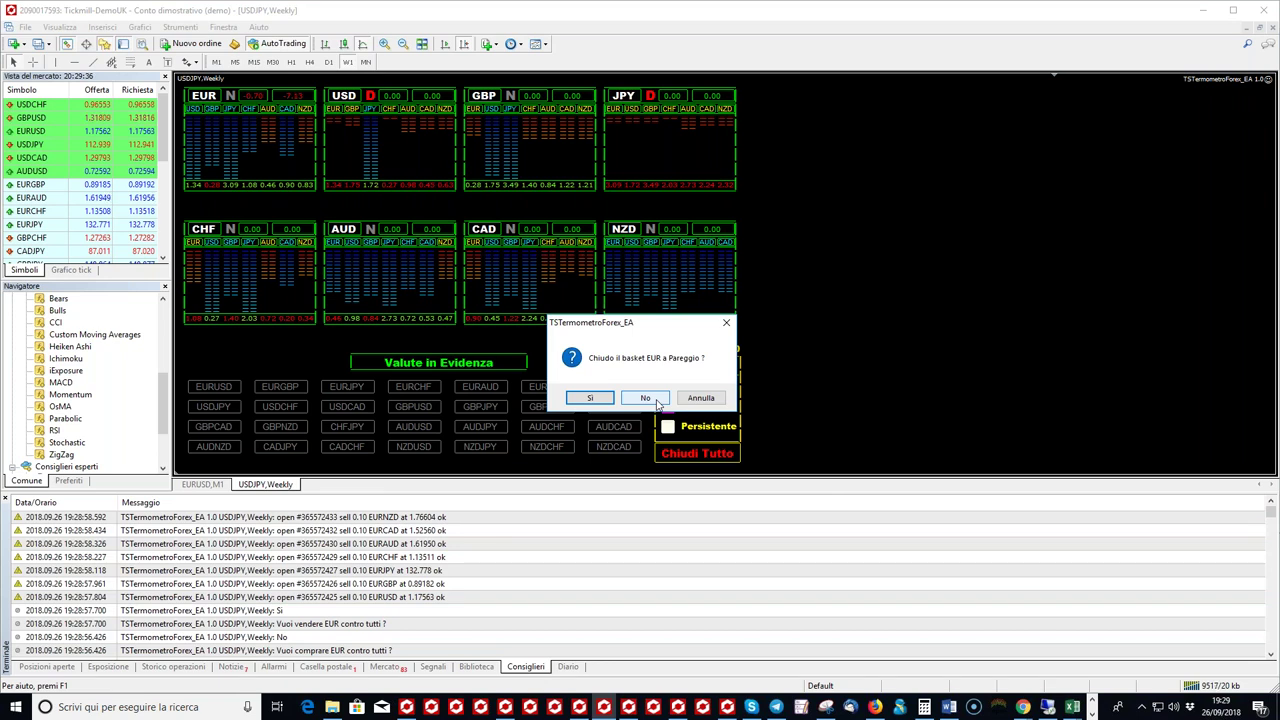
pyautogui.click(655, 400)
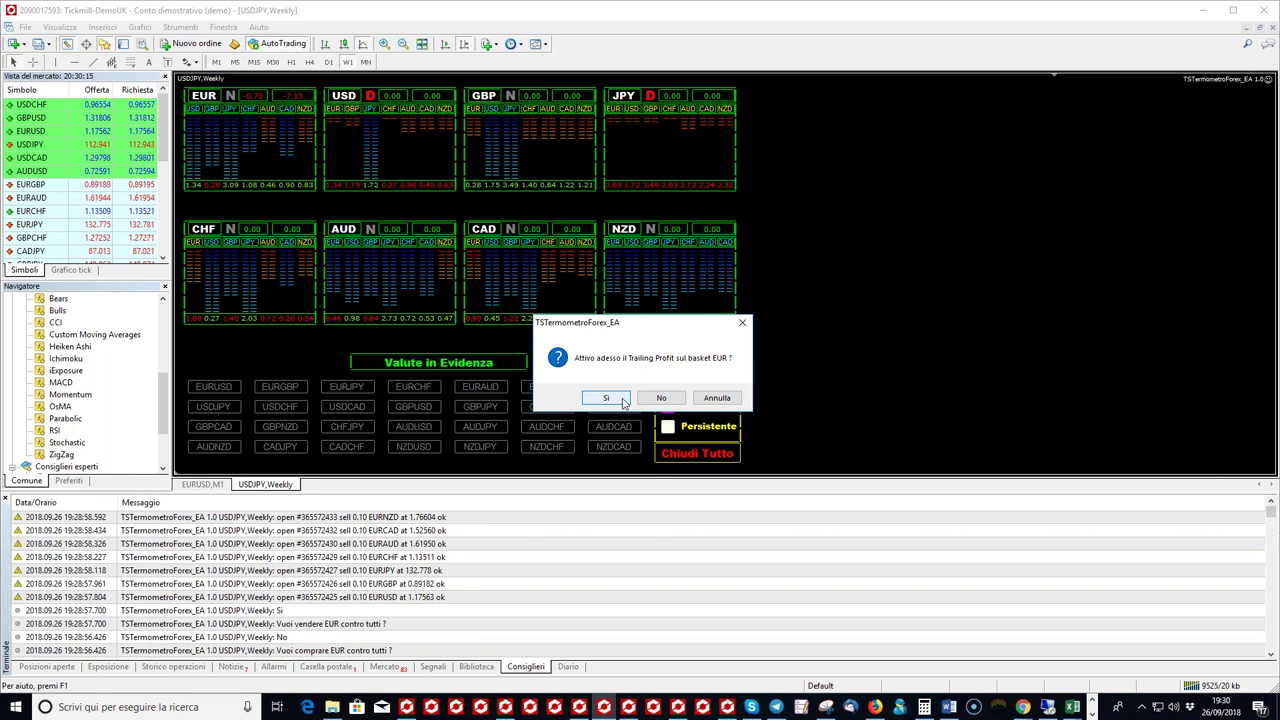
pyautogui.click(622, 401)
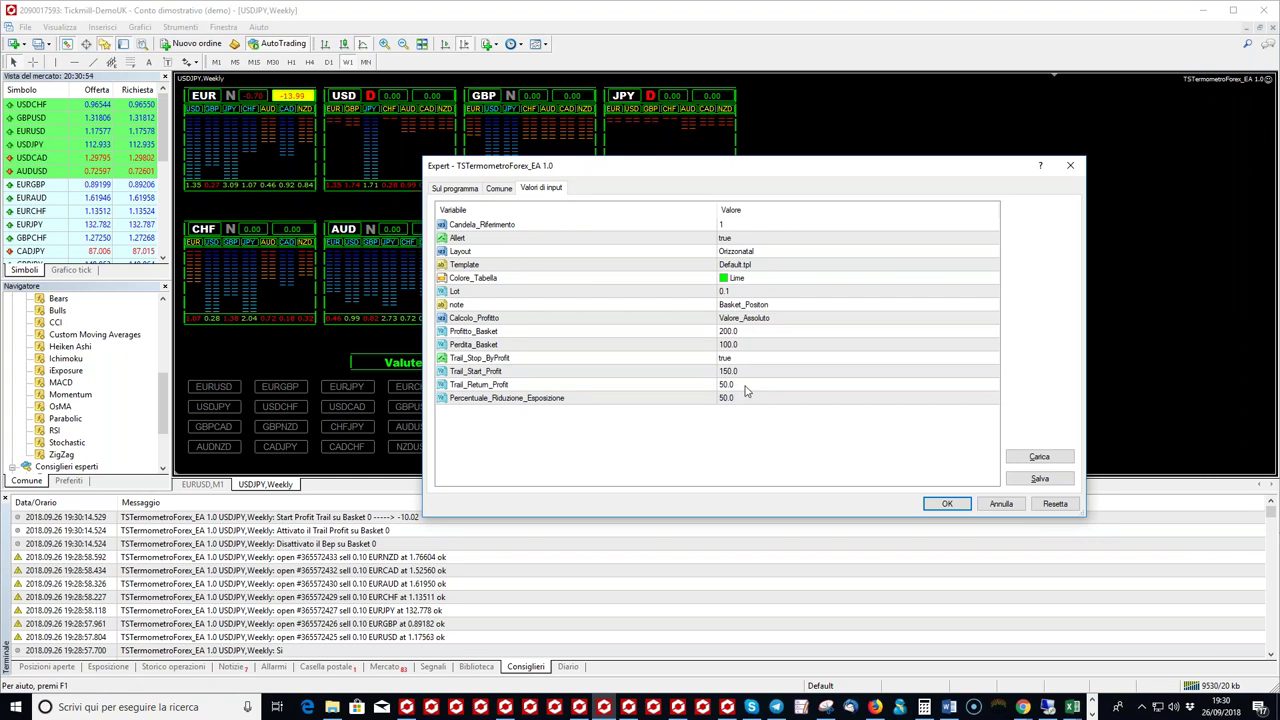
# - Check the Trail_Return_Profit value in the expert's inputs, and return to the list of open positions
pyautogui.click(745, 389)
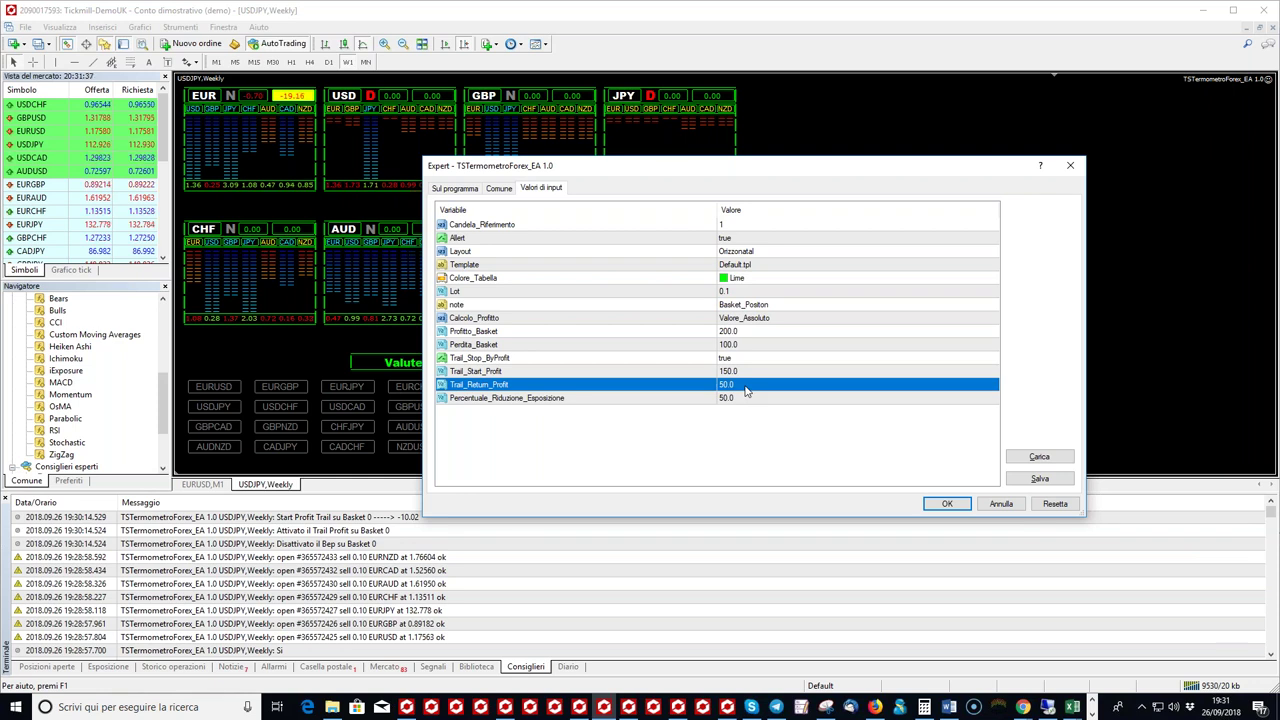
pyautogui.click(1001, 504)
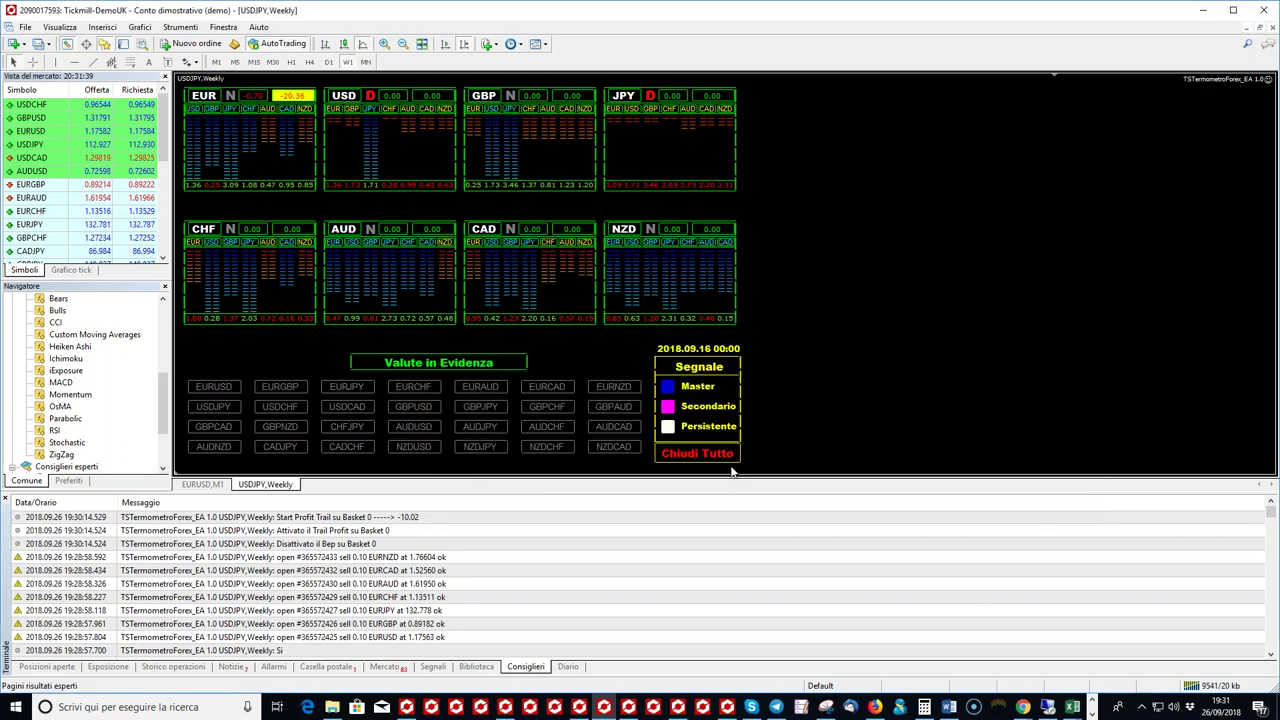
pyautogui.click(46, 666)
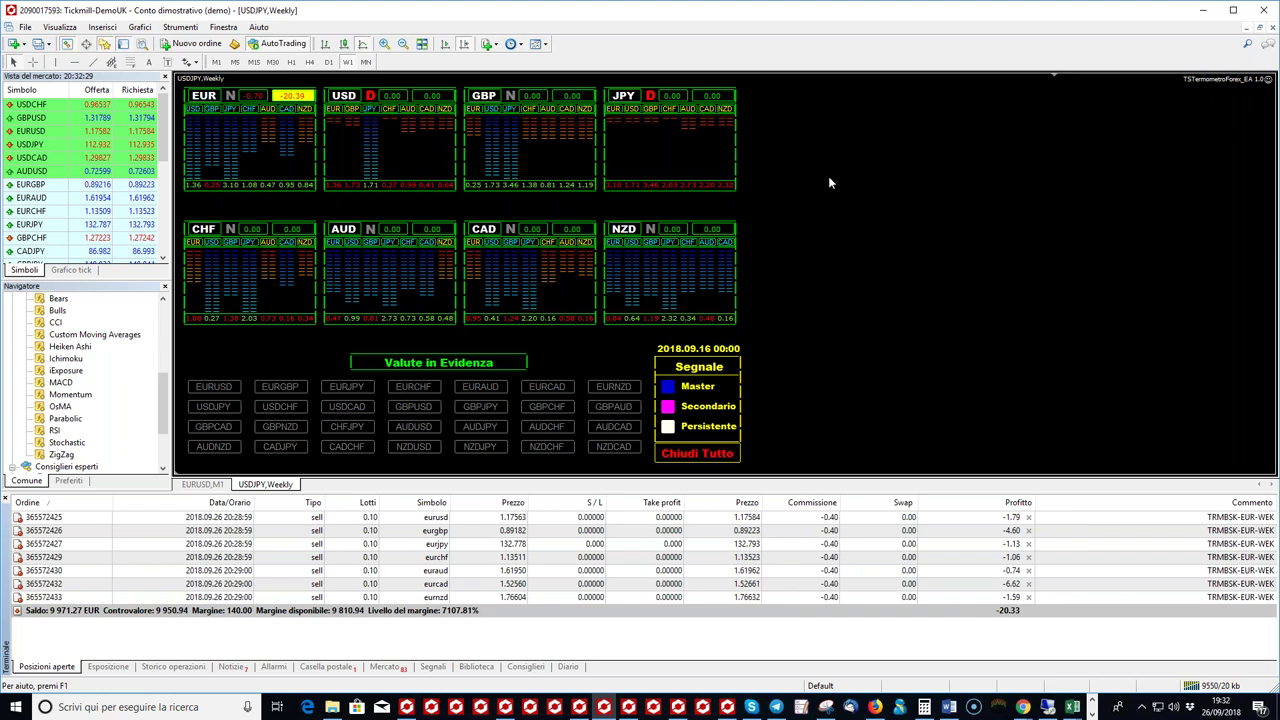
# - Examine the expert's Calcolo_Profitto, Profitto_Basket and Trail_Return_Profit inputs against the EUR basket's profit, leaving without changes
pyautogui.press('F7')
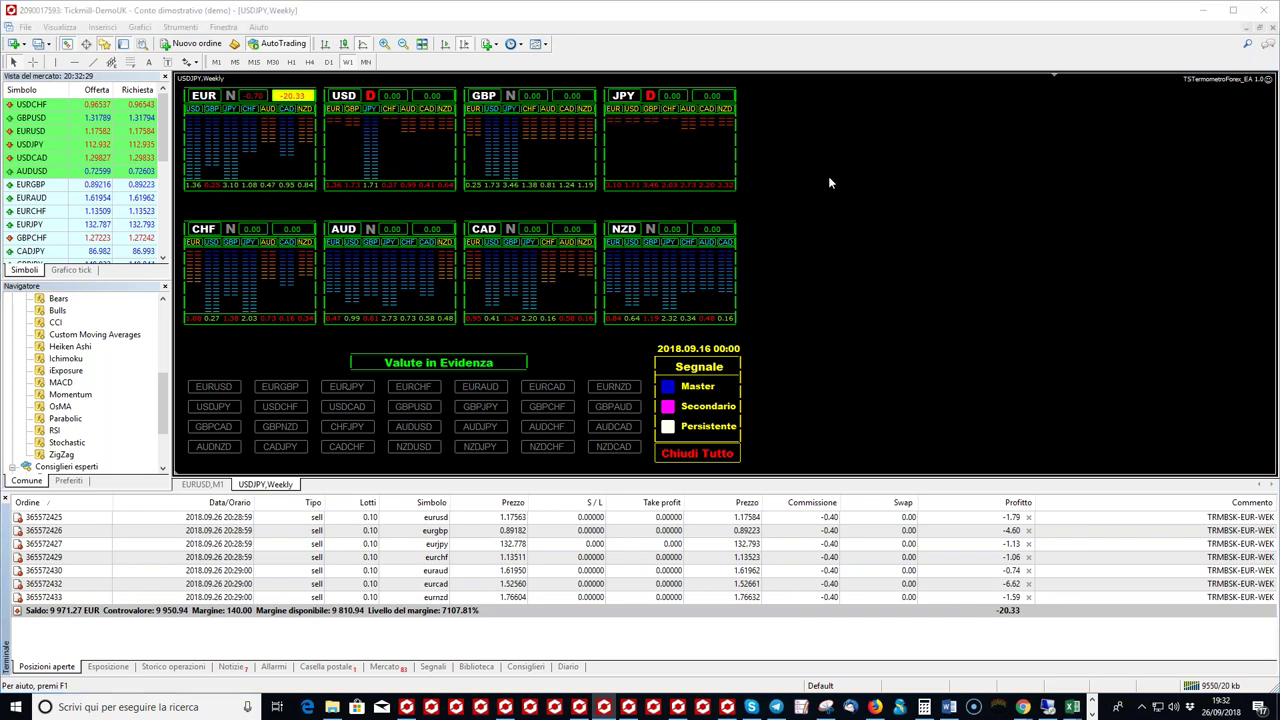
pyautogui.click(700, 384)
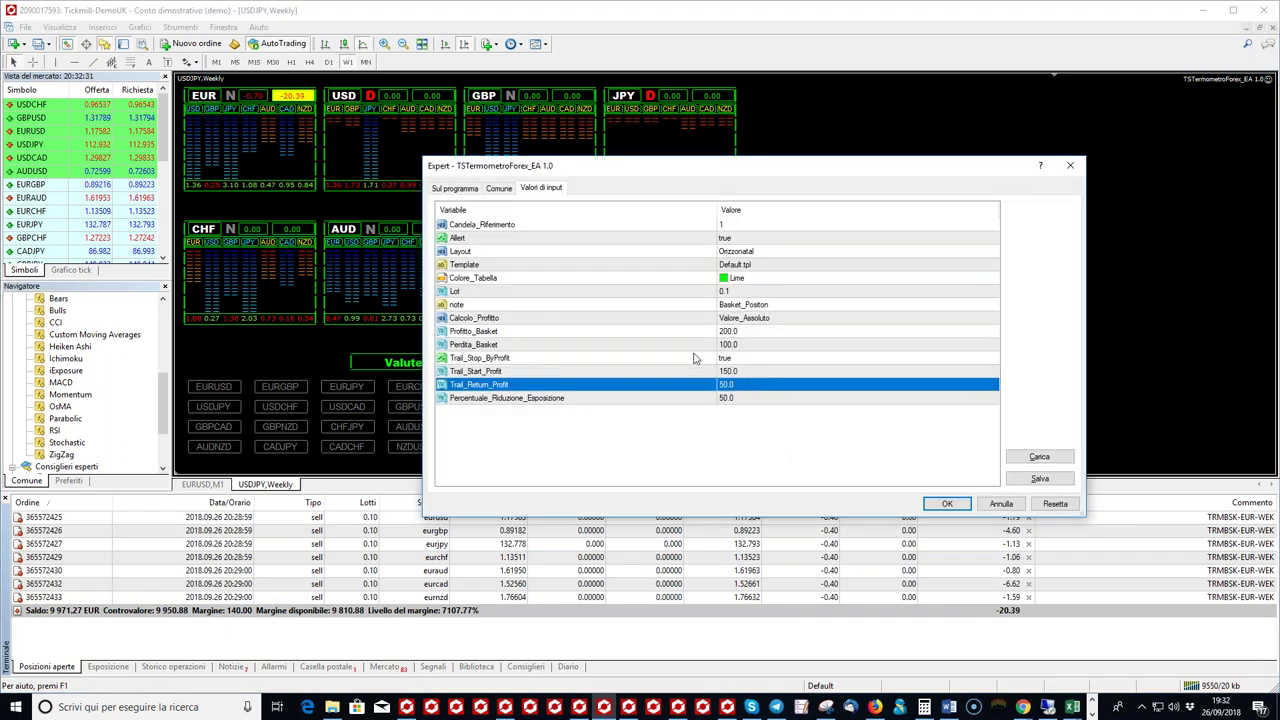
pyautogui.click(756, 318)
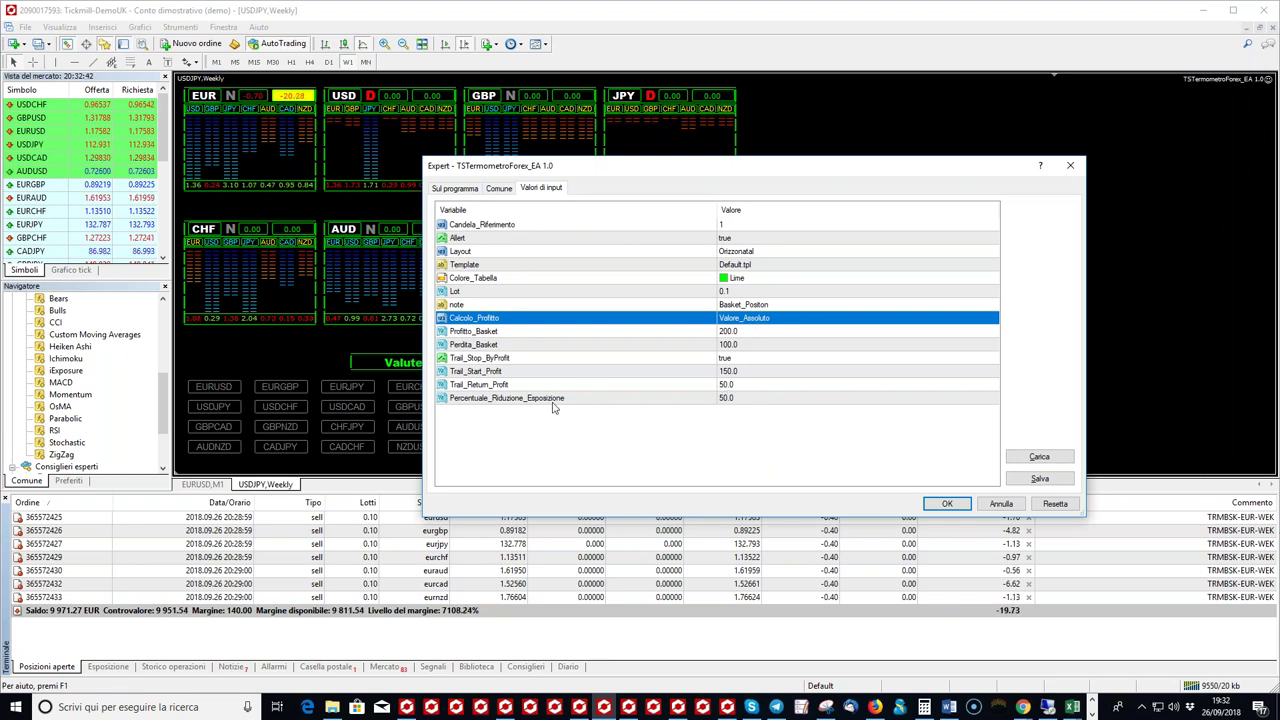
pyautogui.click(754, 388)
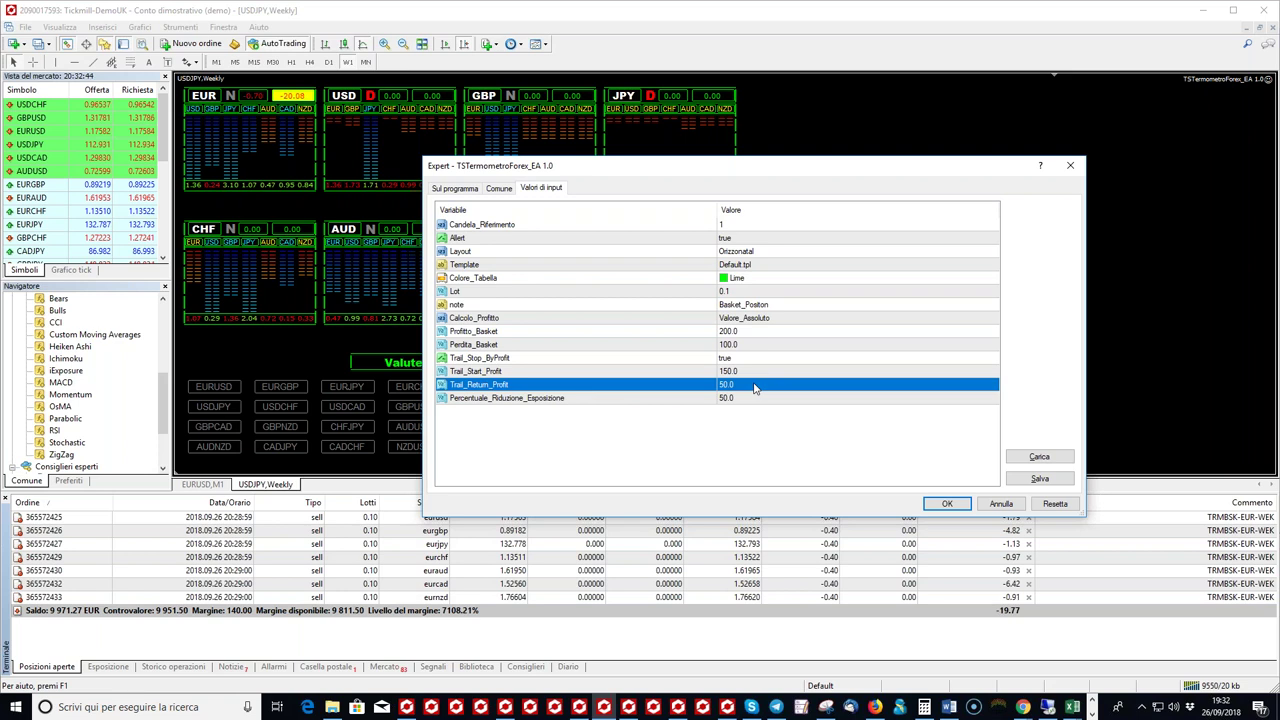
pyautogui.click(754, 388)
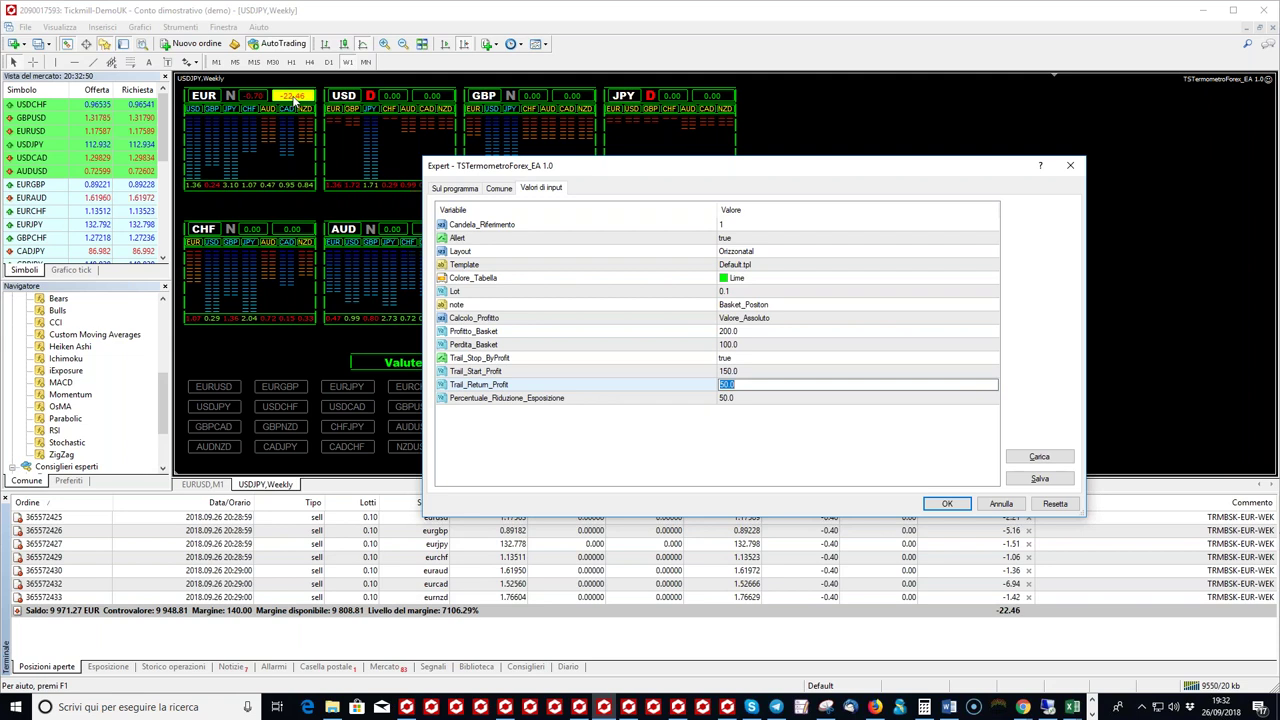
pyautogui.click(751, 320)
pyautogui.click(751, 320)
pyautogui.click(745, 331)
pyautogui.click(745, 385)
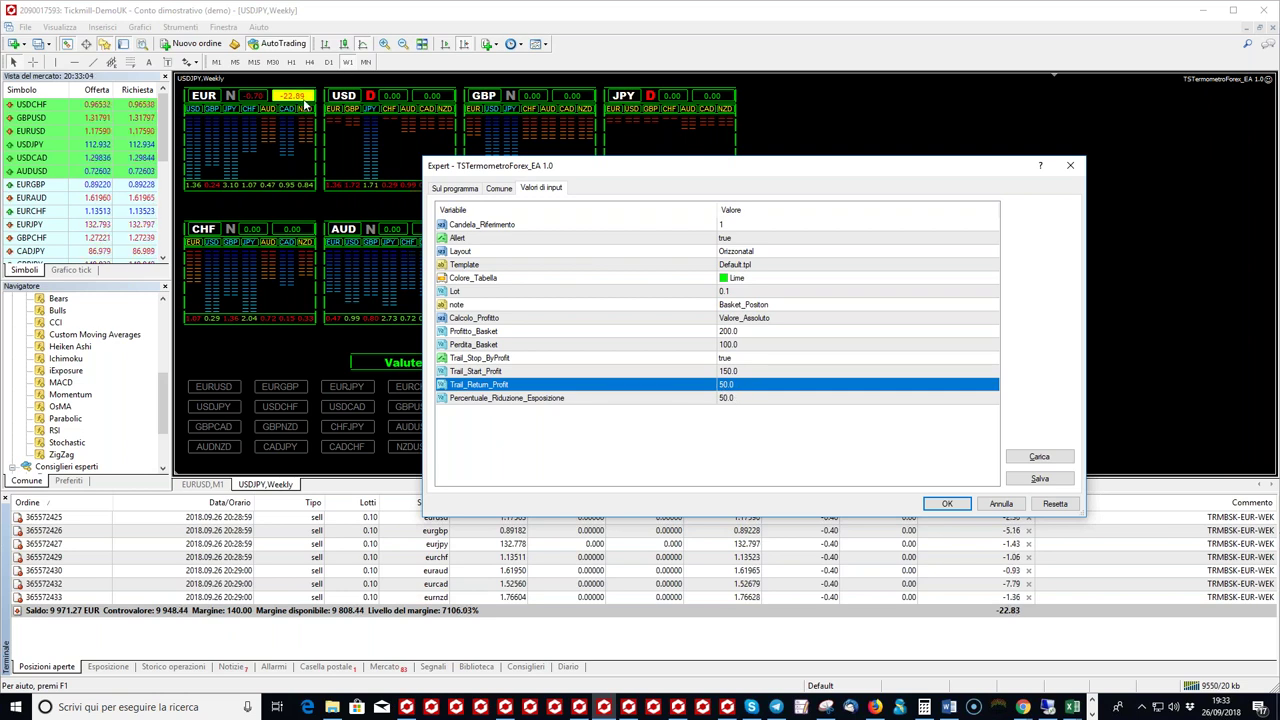
pyautogui.click(1070, 167)
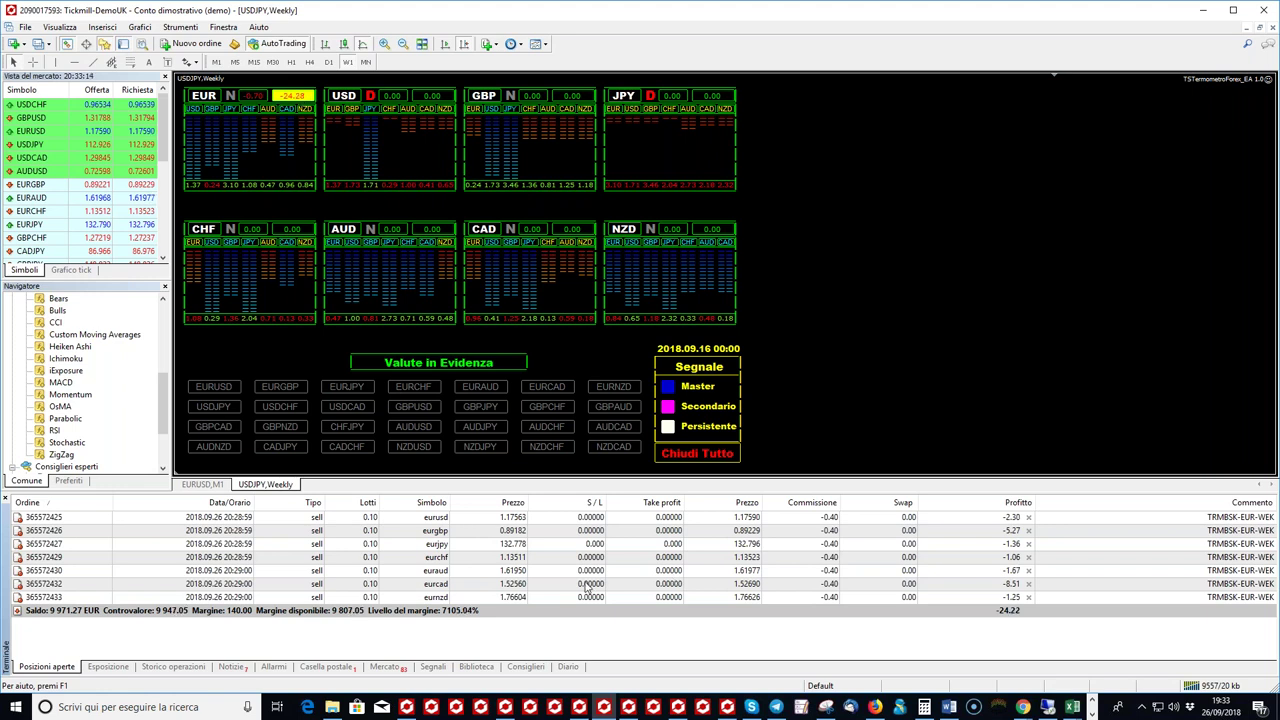
# - With the expert log shown, turn off the EUR basket's trailing profit and activate it again, declining breakeven closing
pyautogui.click(530, 666)
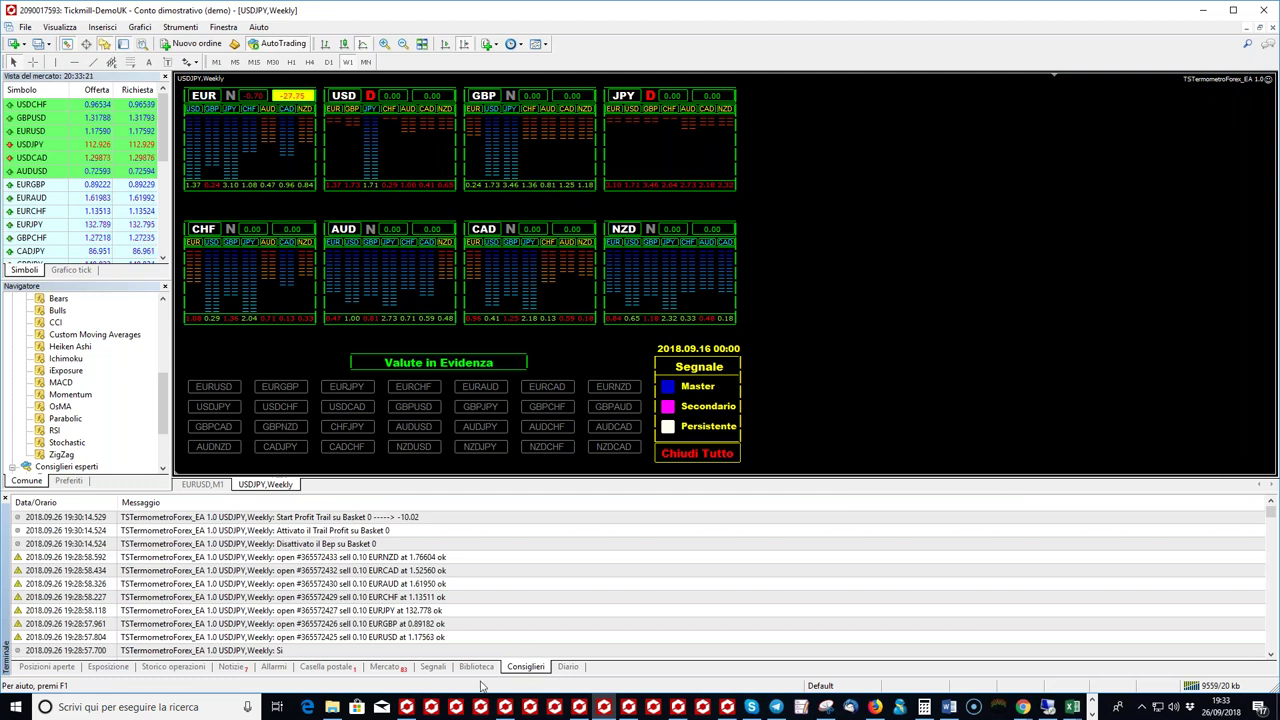
pyautogui.click(291, 95)
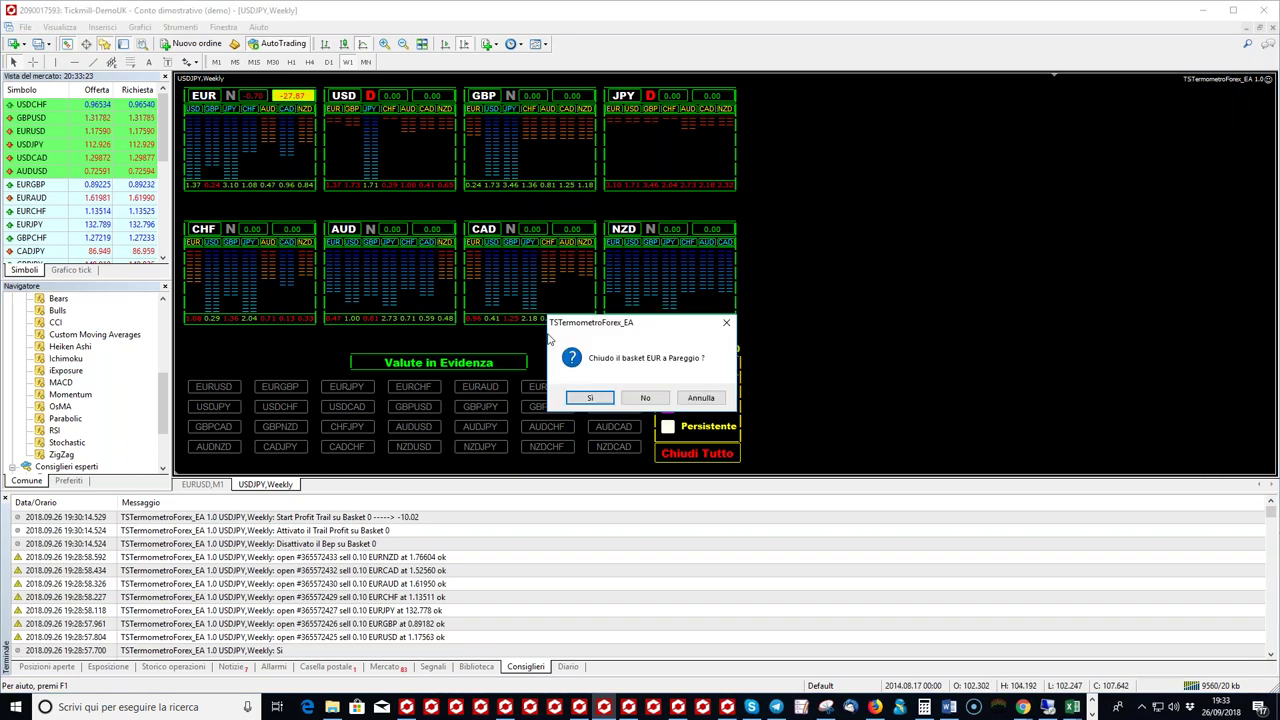
pyautogui.click(645, 398)
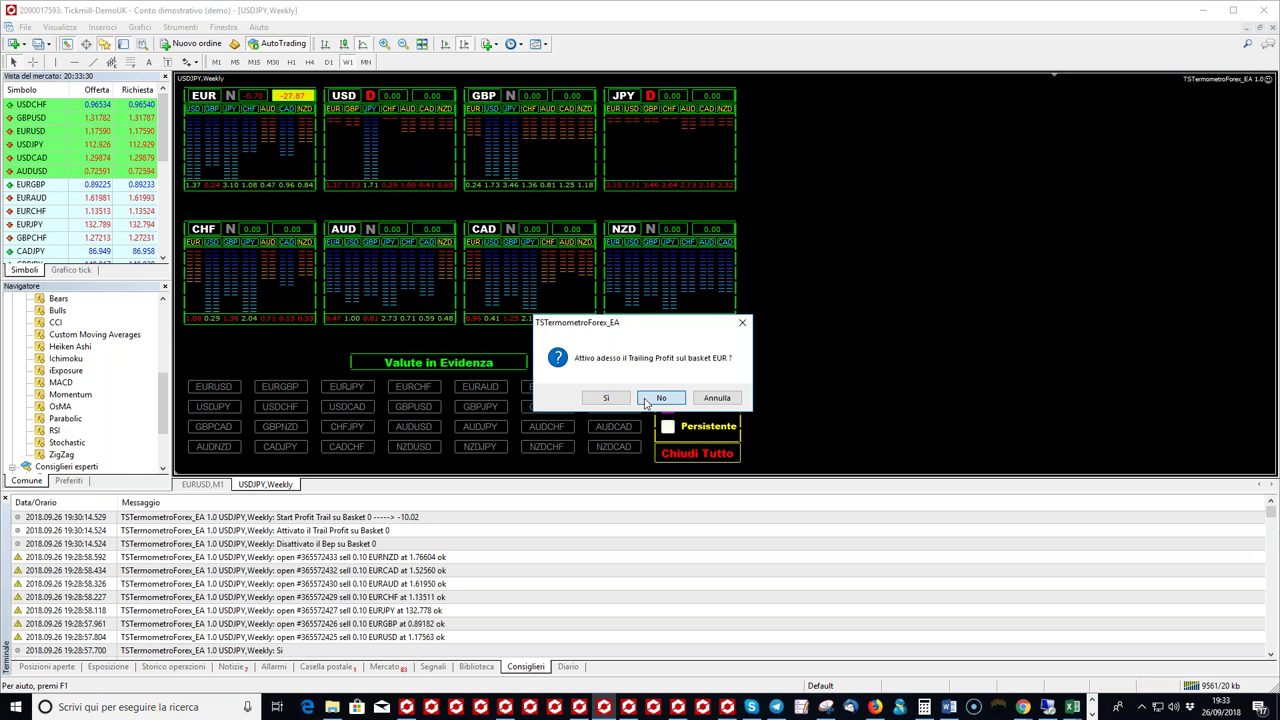
pyautogui.click(646, 400)
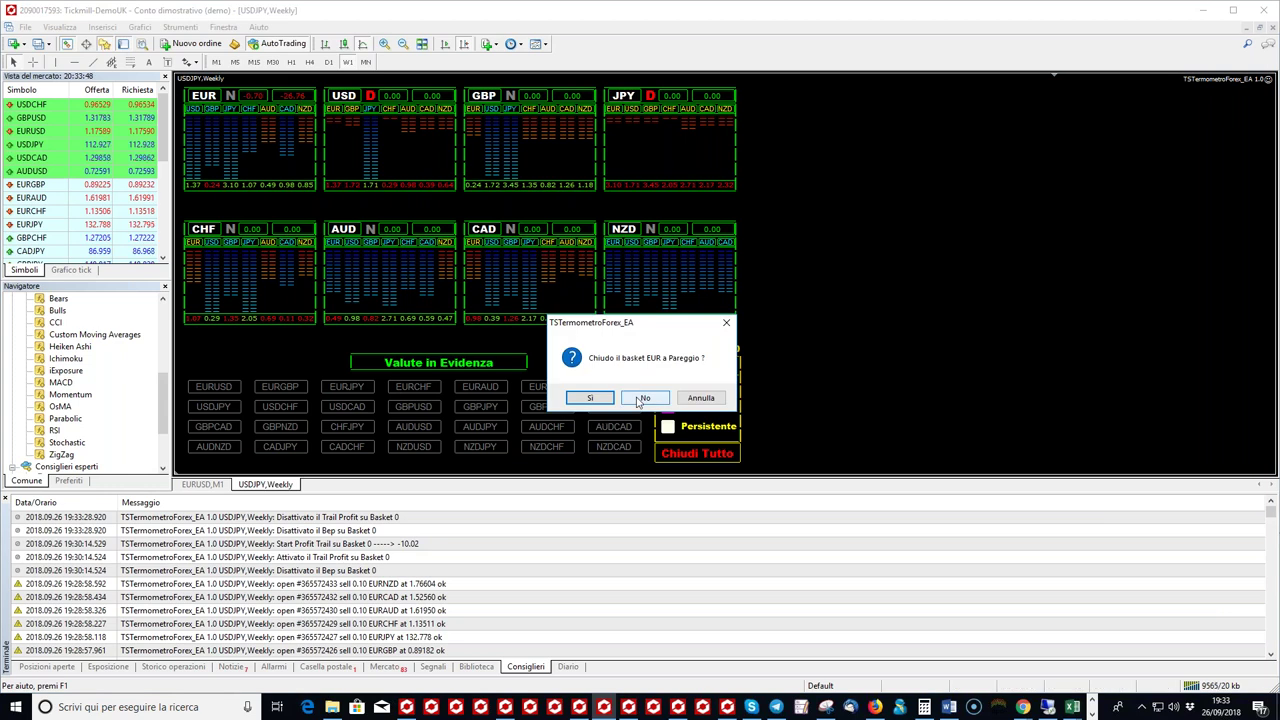
pyautogui.click(645, 397)
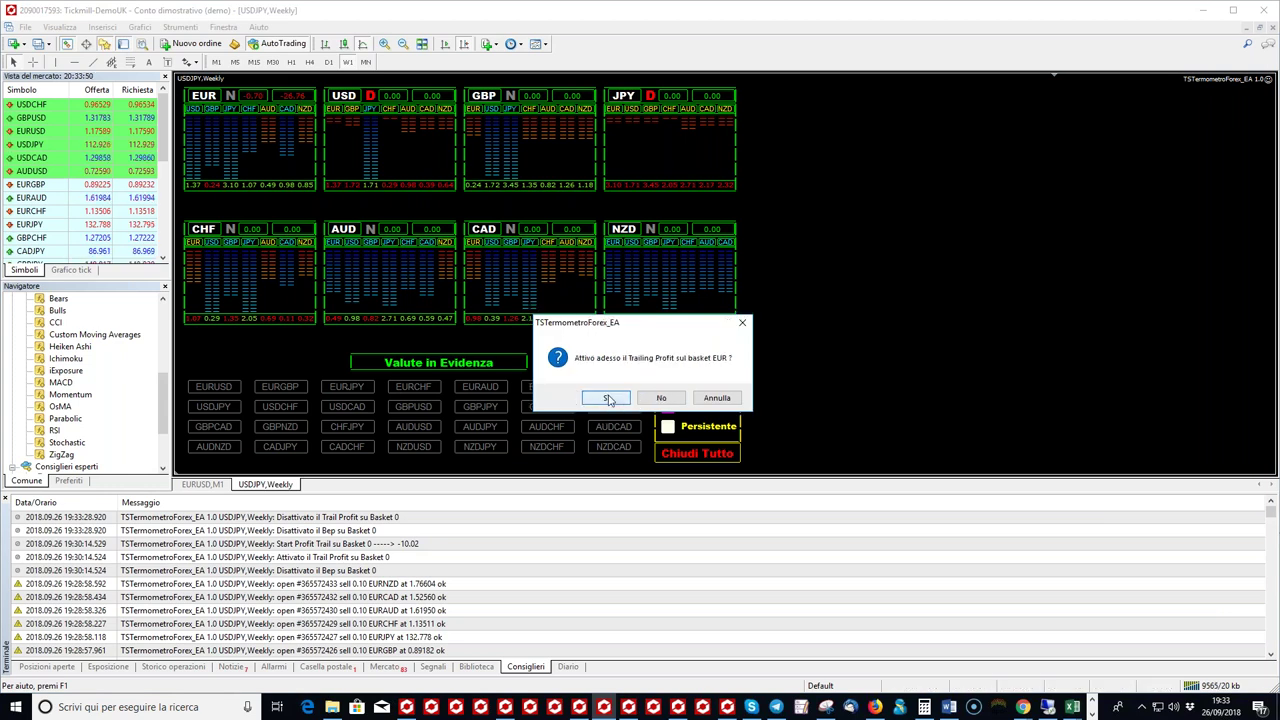
pyautogui.click(607, 398)
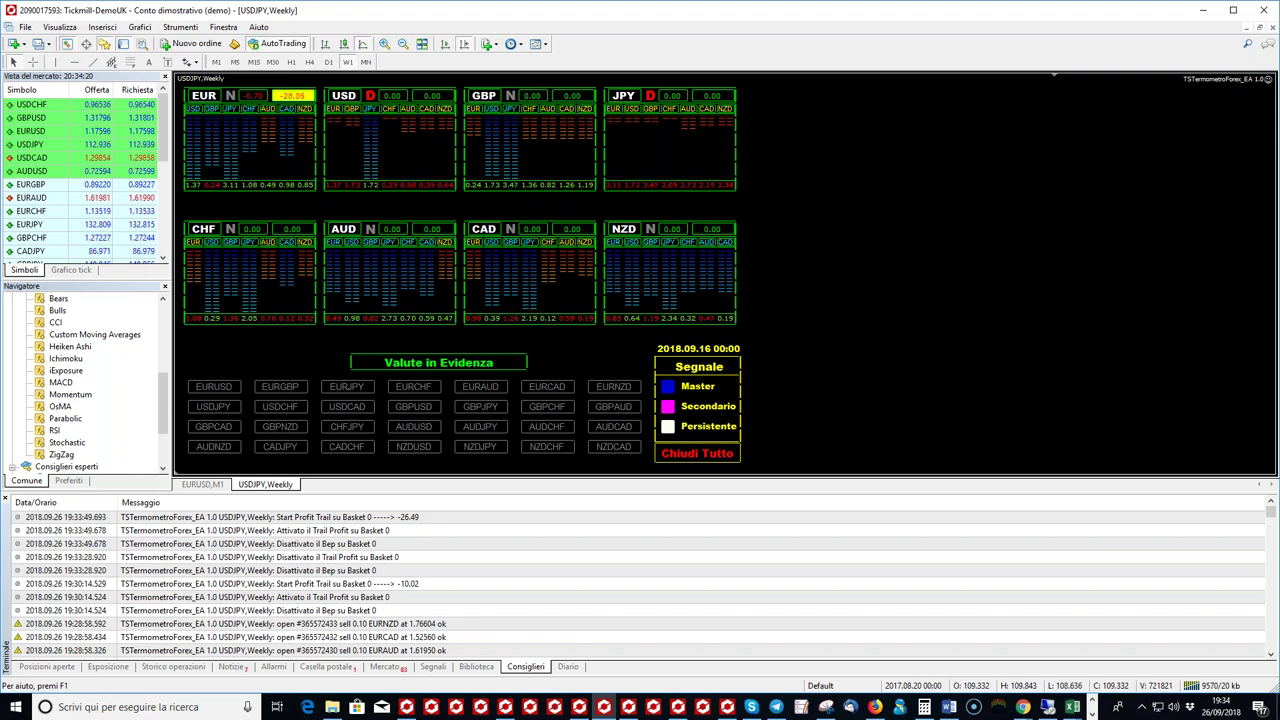
# - Check the expert's Trail_Start_Profit and Trail_Return_Profit inputs without changes, and return to the list of open positions
pyautogui.press('F7')
pyautogui.click(805, 384)
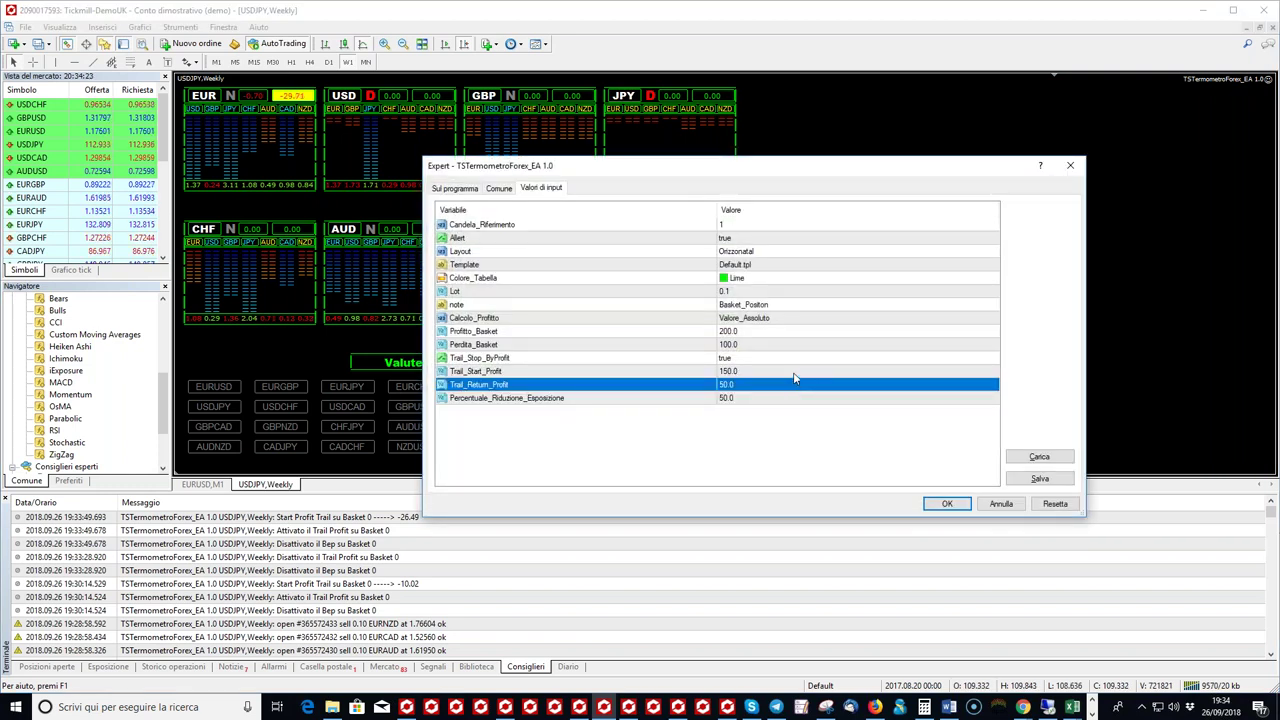
pyautogui.click(797, 371)
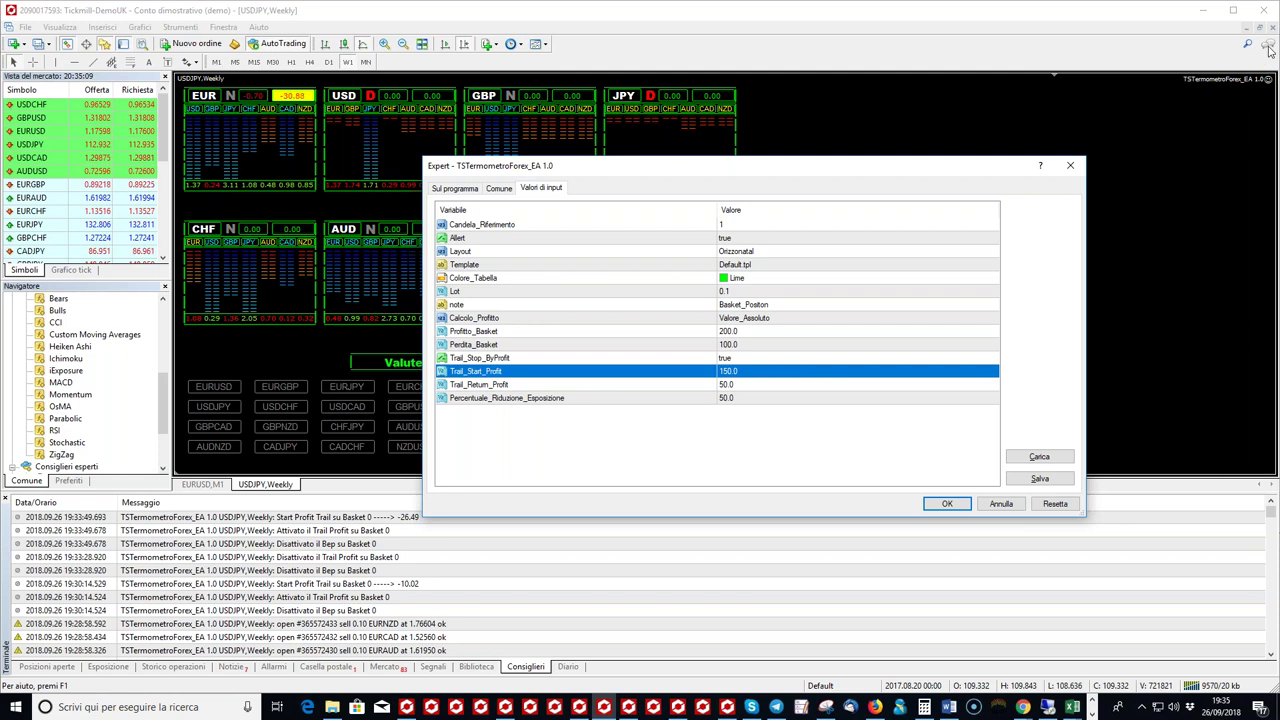
pyautogui.click(1164, 418)
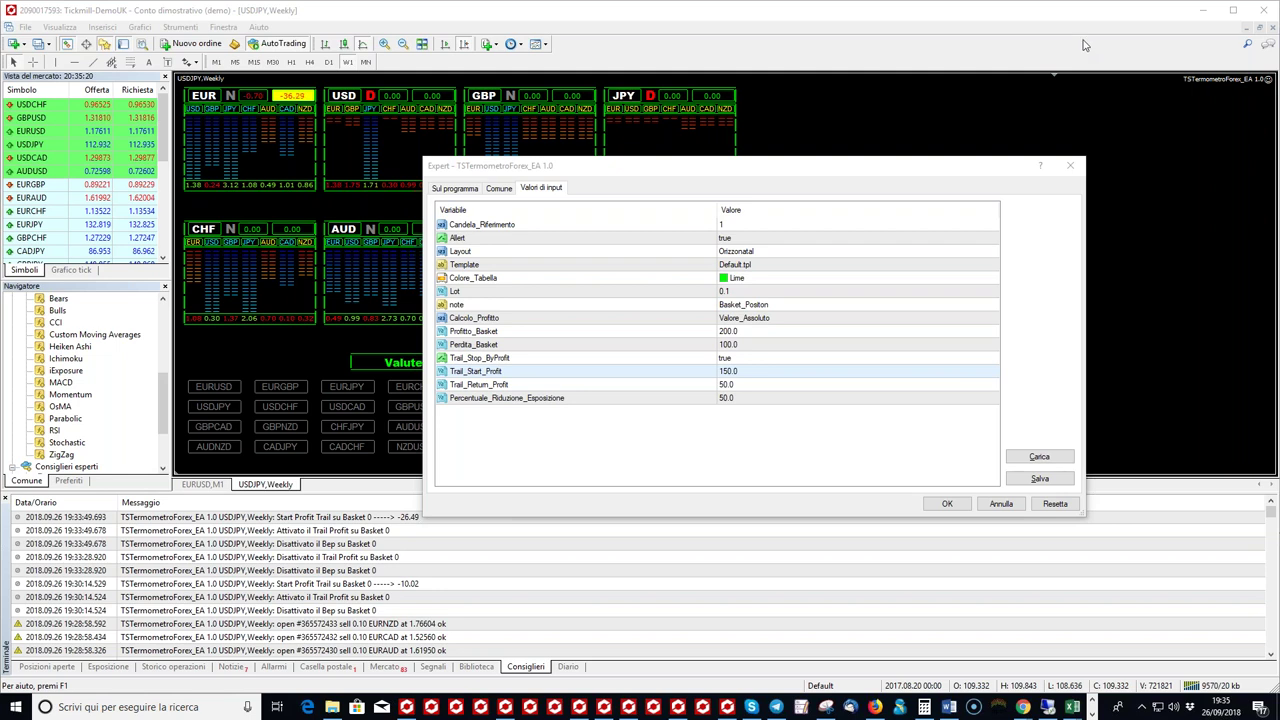
pyautogui.click(1002, 504)
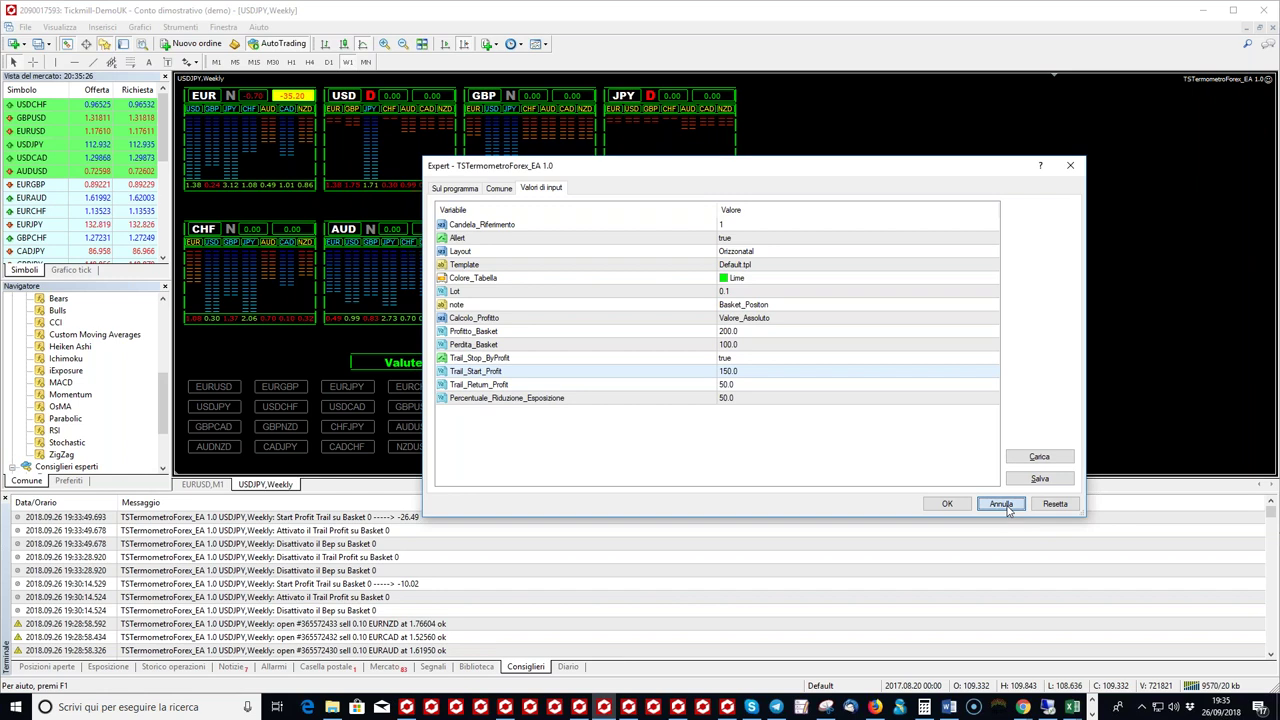
pyautogui.click(68, 667)
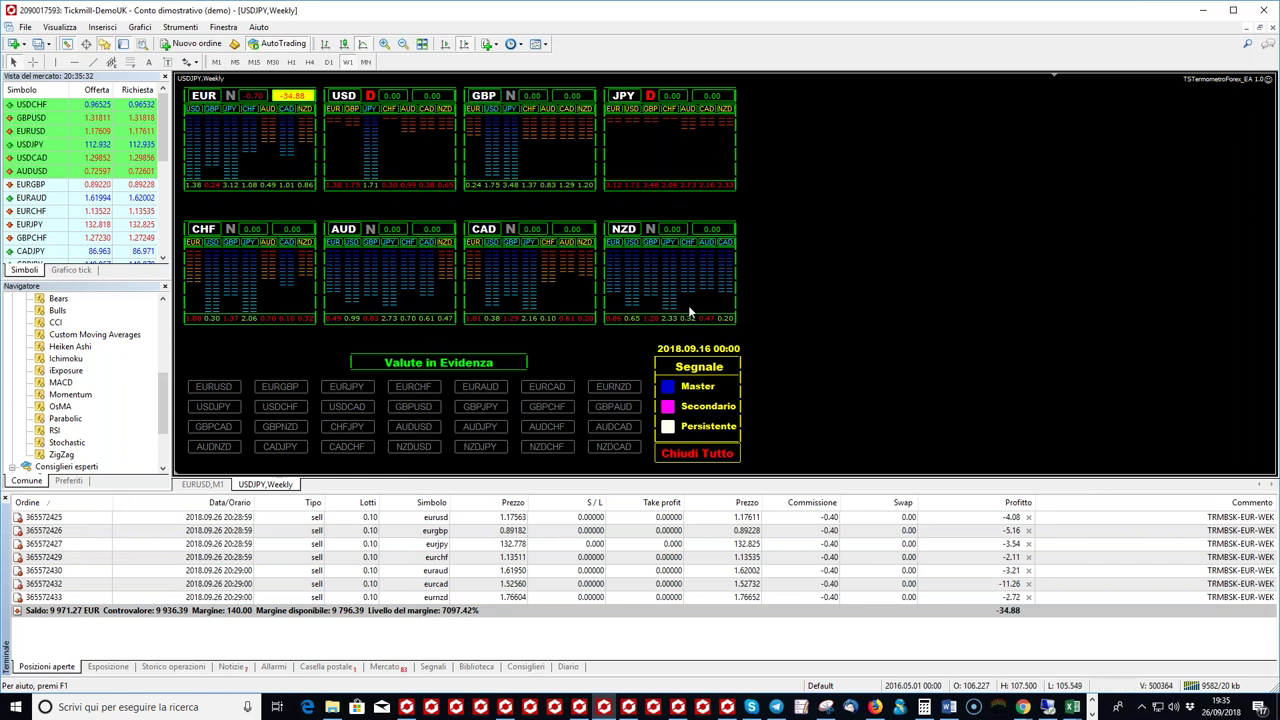
# - Open a USD basket buying USD against all currencies and a JPY basket selling JPY against all currencies
pyautogui.click(350, 96)
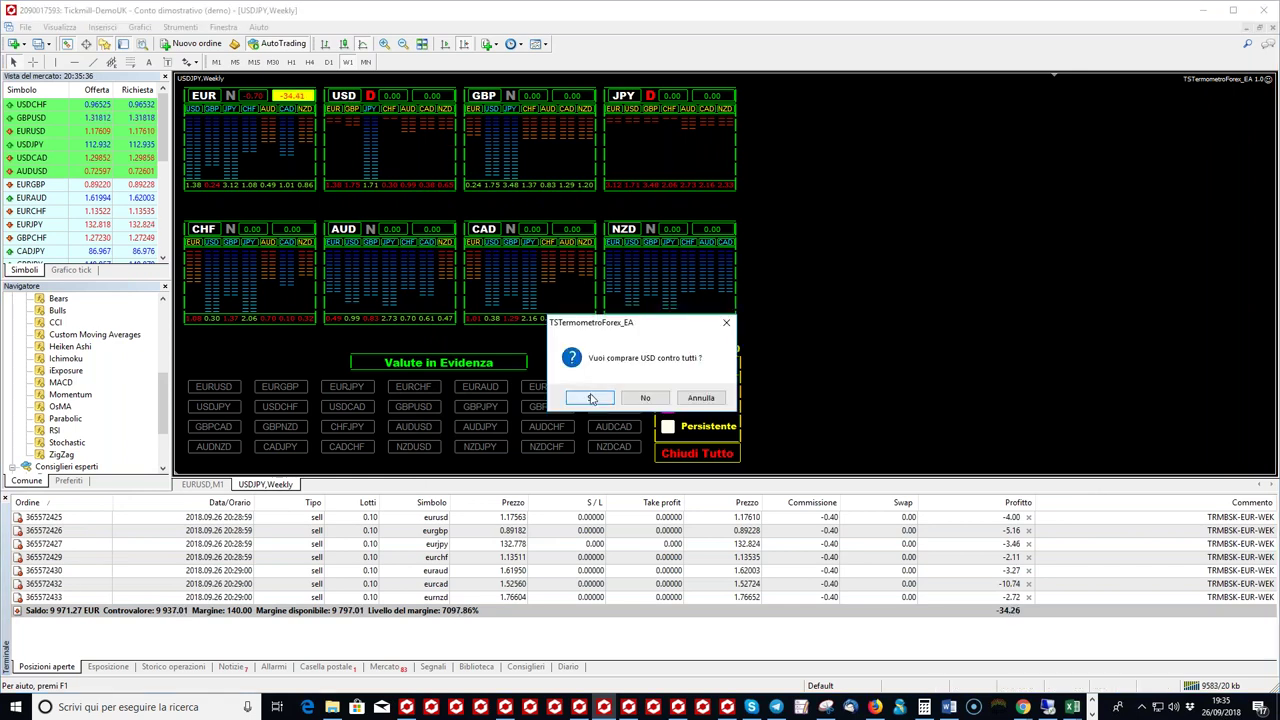
pyautogui.click(591, 398)
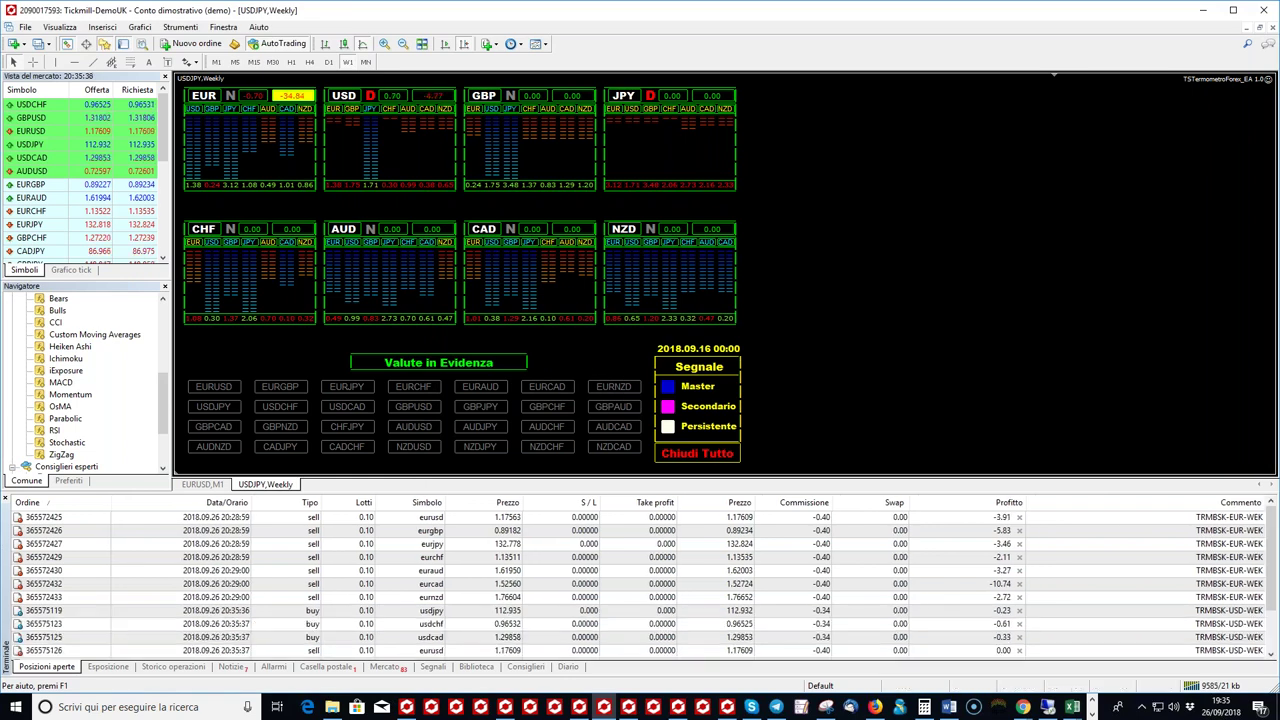
pyautogui.scroll(-2, 757, 545)
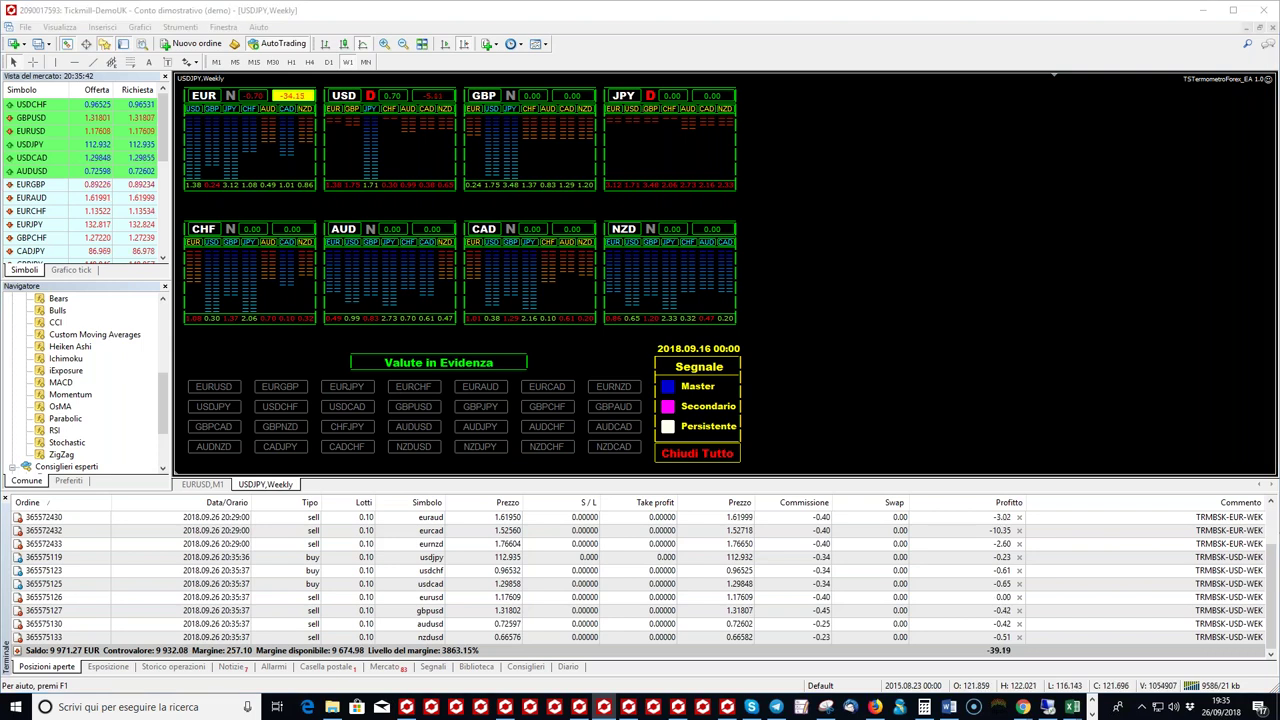
pyautogui.click(645, 399)
pyautogui.click(589, 399)
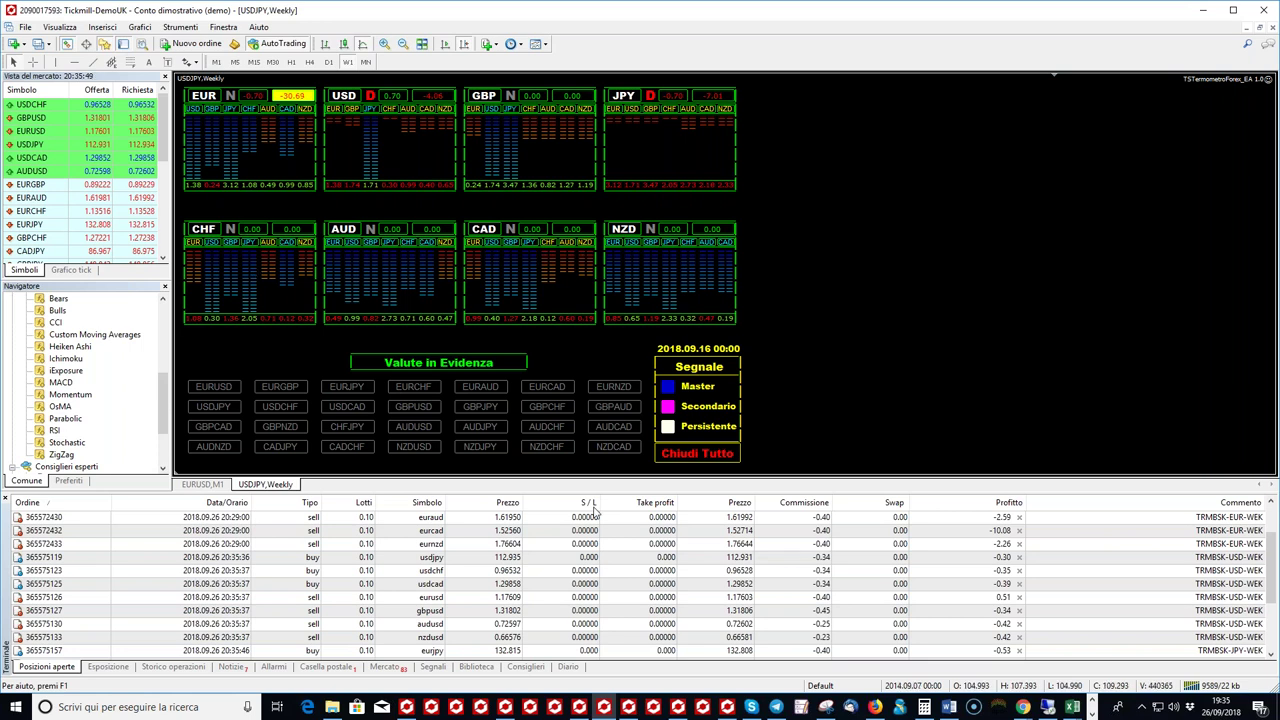
pyautogui.scroll(-2, 763, 565)
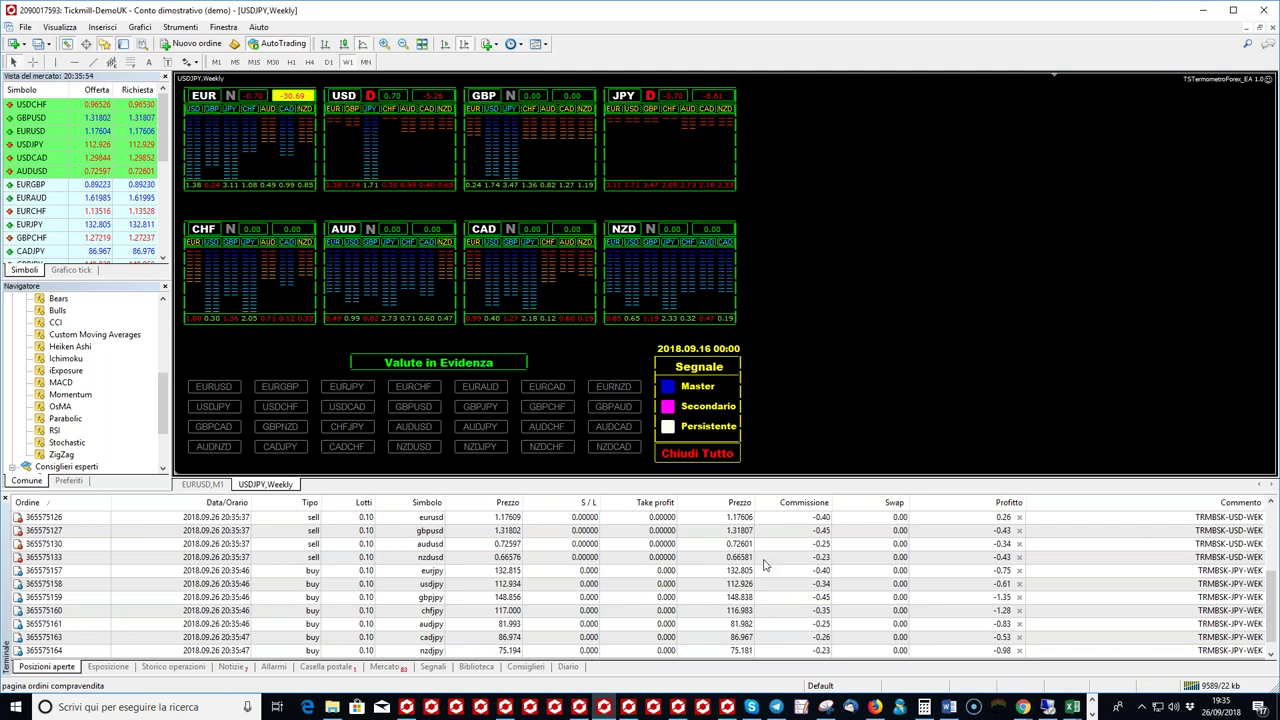
# - Set the USD basket to close at breakeven, and activate the trailing profit on the JPY basket
pyautogui.click(443, 104)
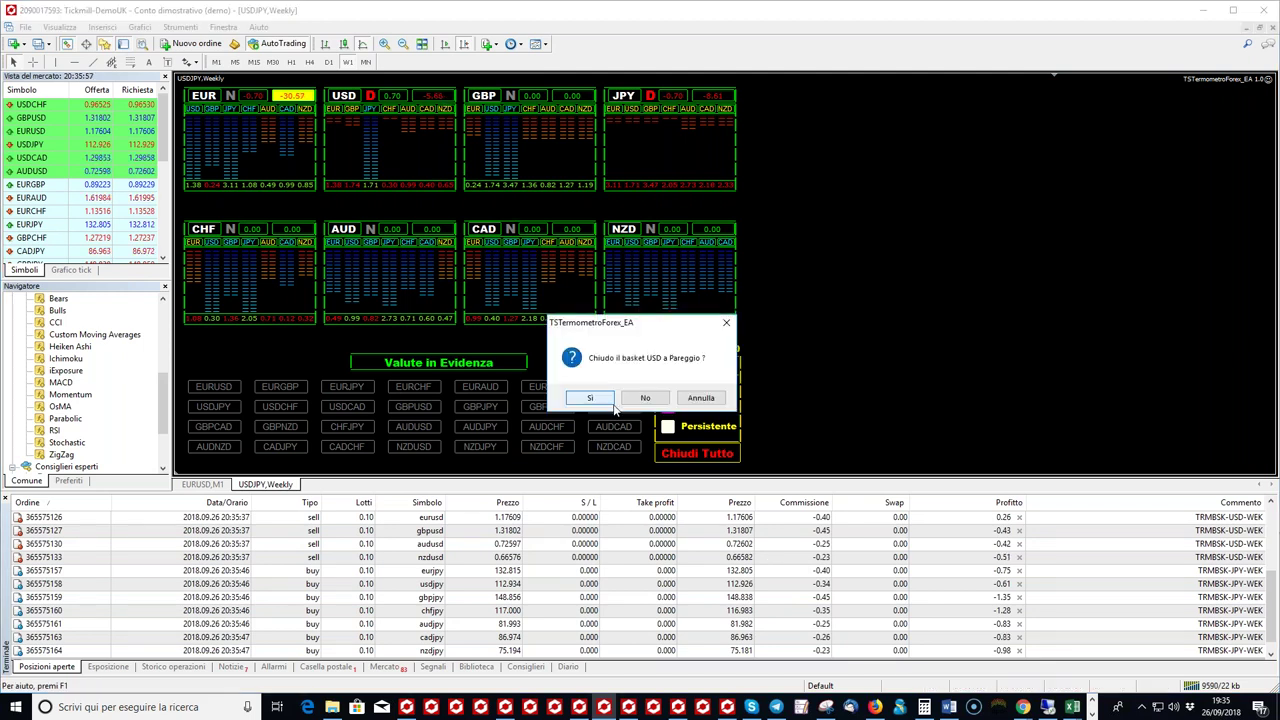
pyautogui.press('Return')
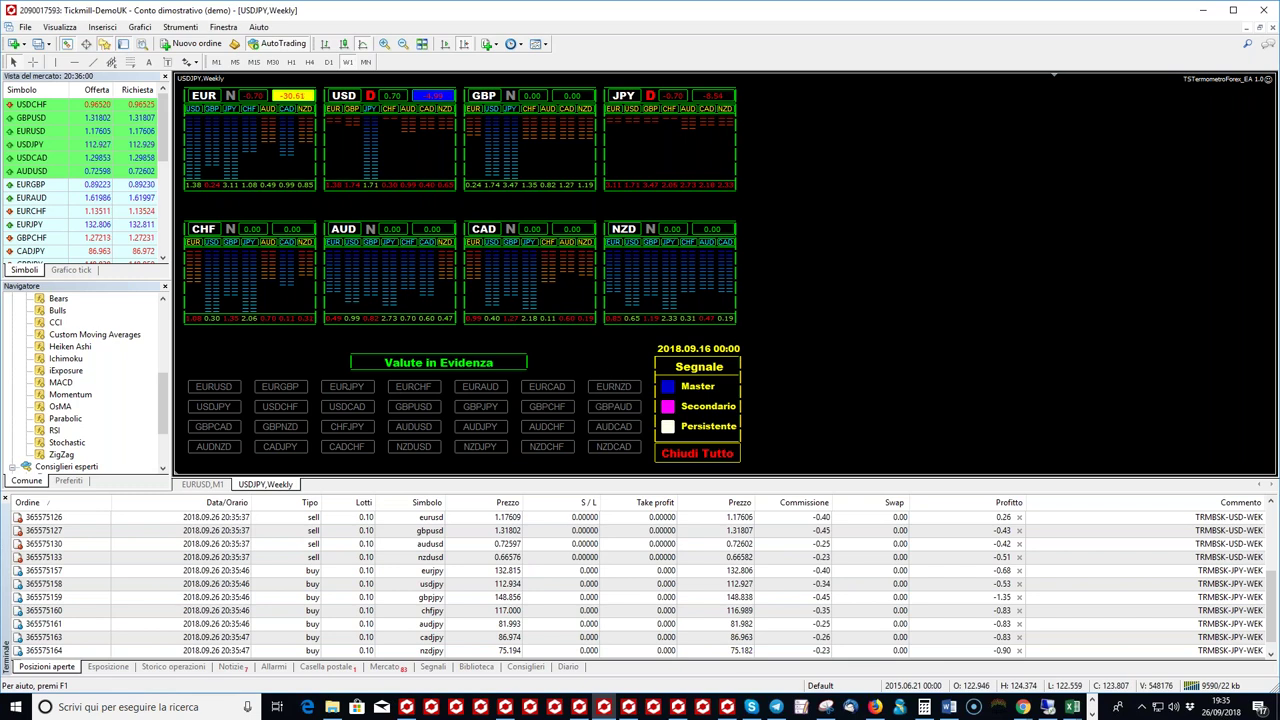
pyautogui.click(720, 101)
pyautogui.press('Return')
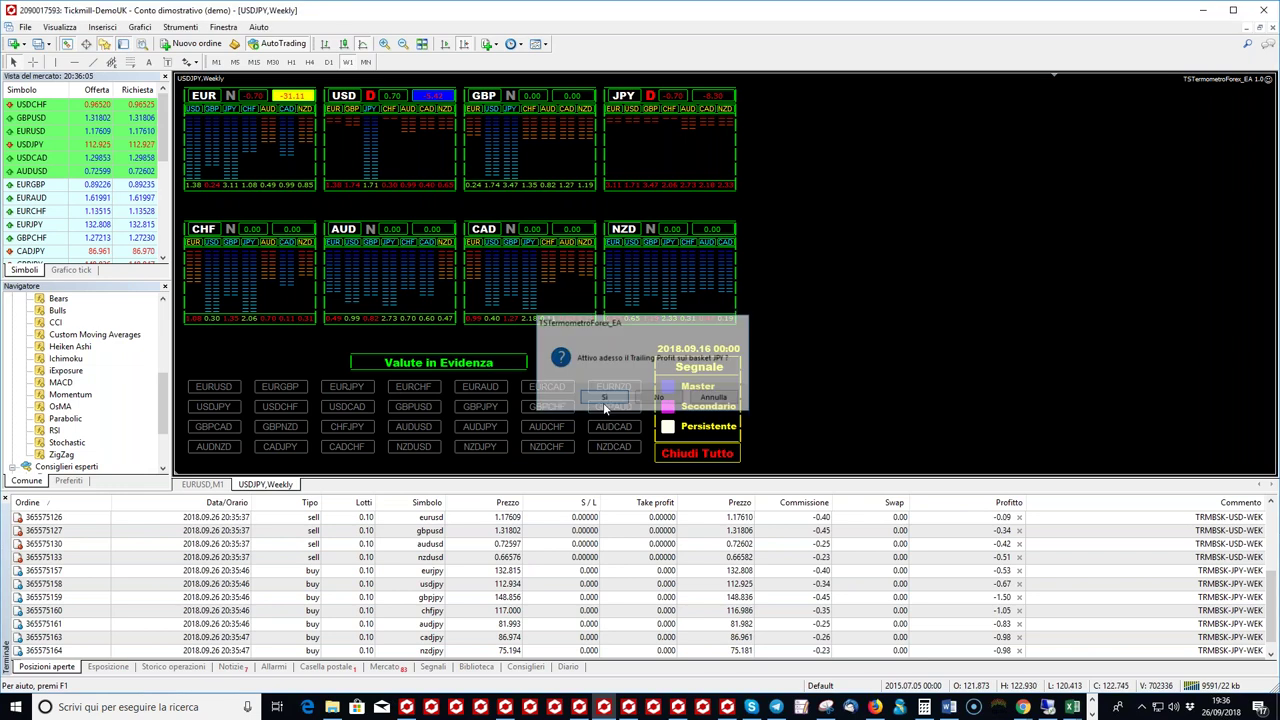
# - Confirm the trailing profit activation for the JPY basket
pyautogui.click(604, 399)
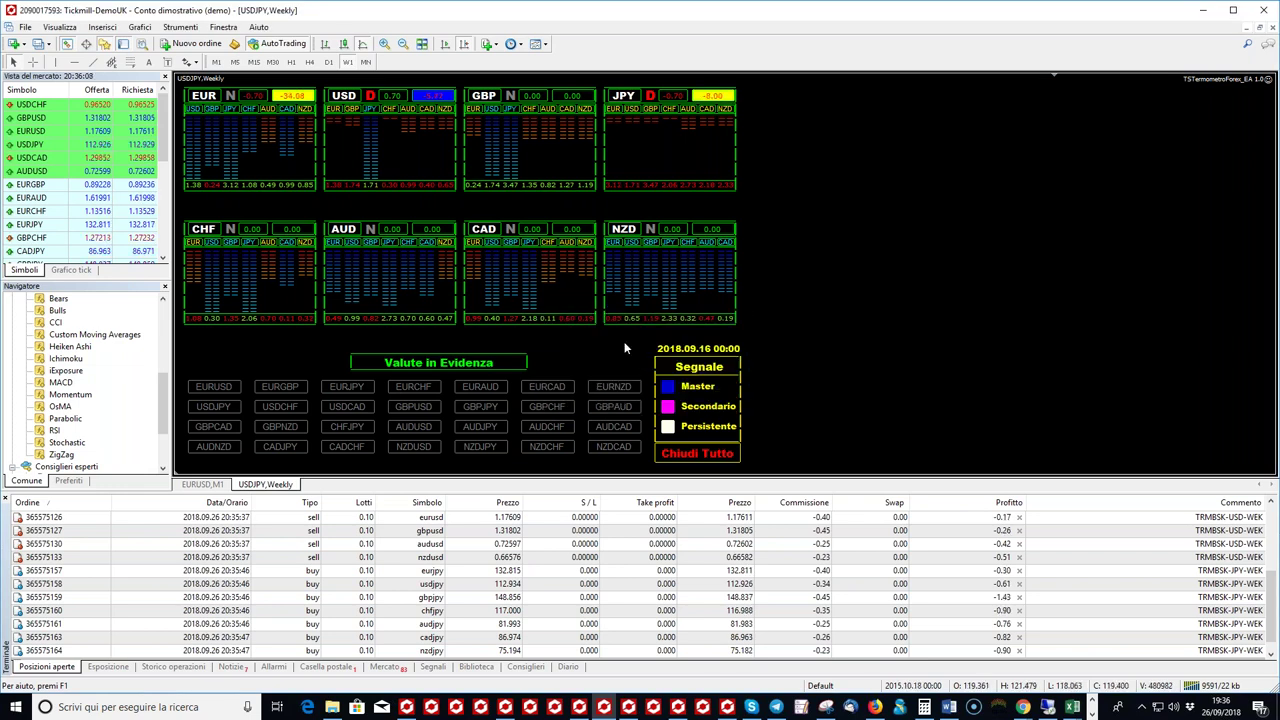
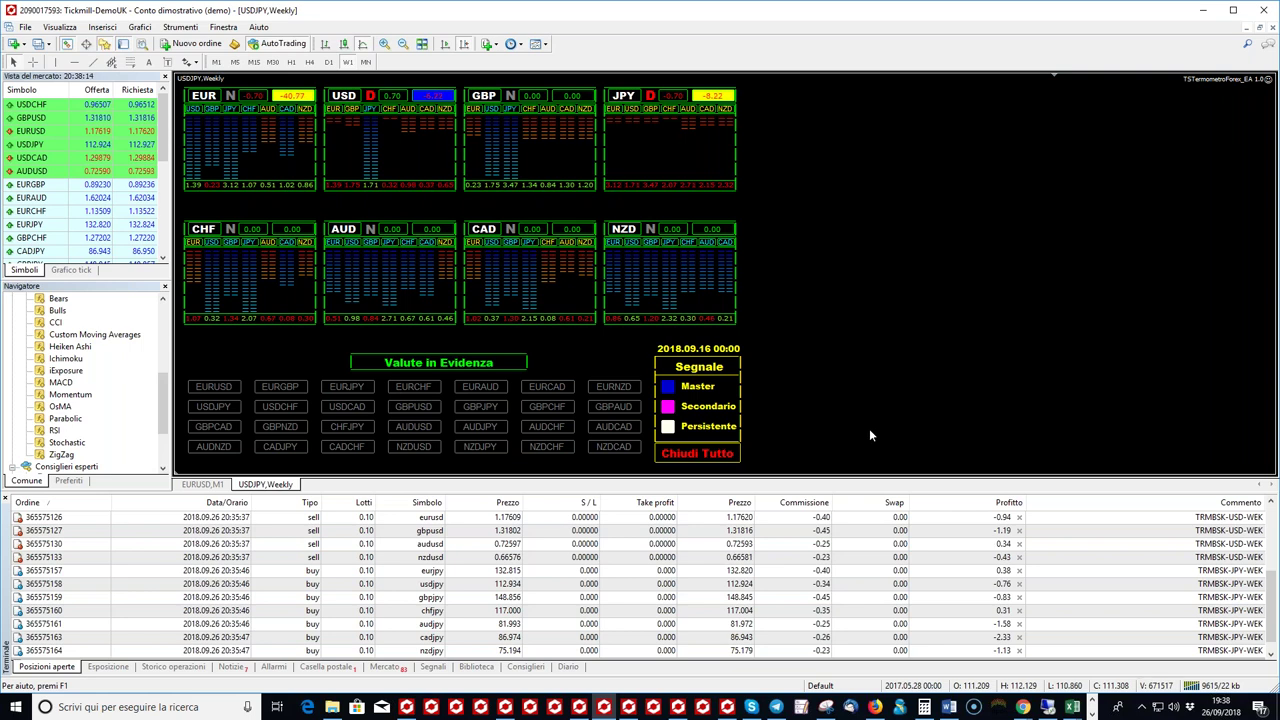
# - Switch to Telegram to view the basket charts posted in the WorkinForex group, and return to the trading platform
pyautogui.moveTo(777, 710)
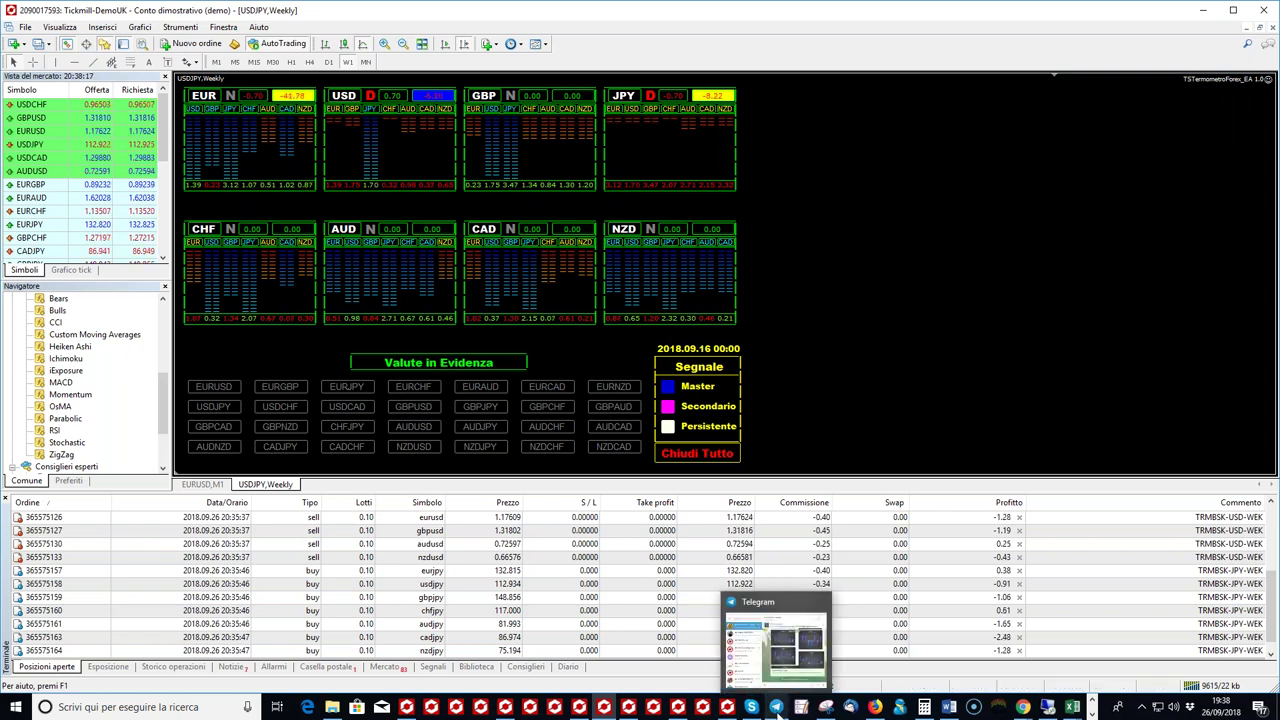
pyautogui.click(777, 710)
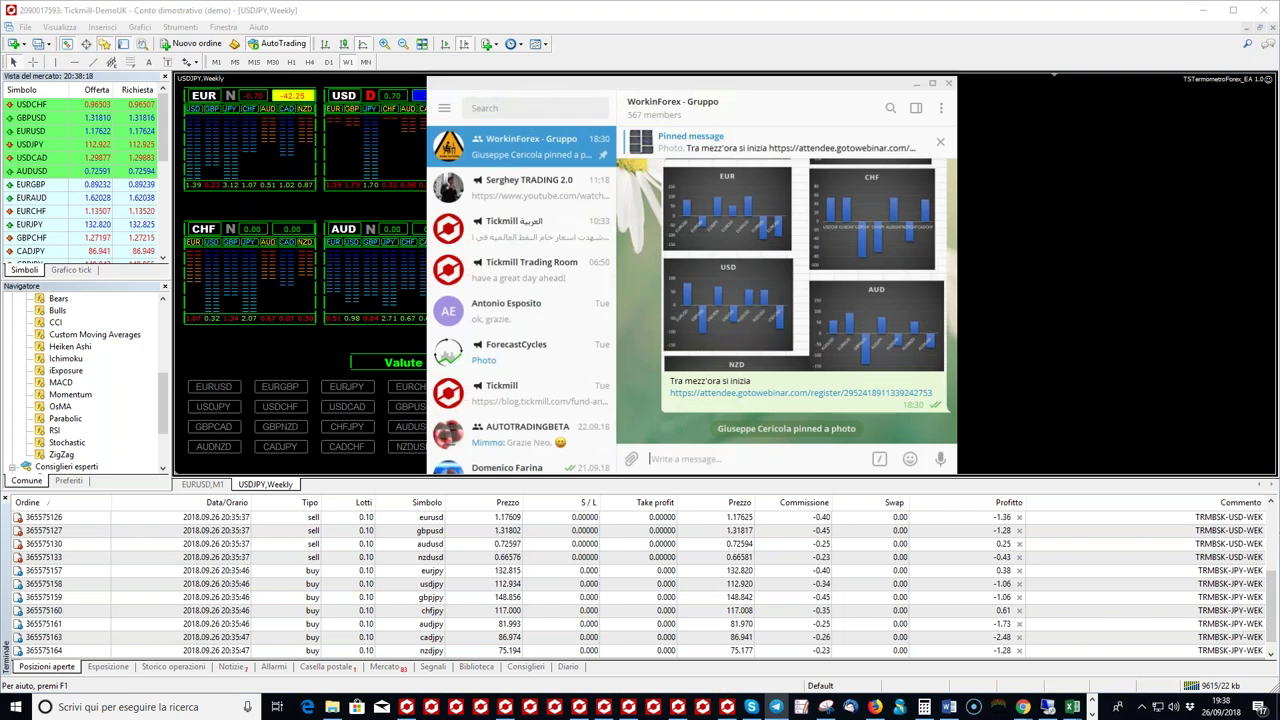
pyautogui.moveTo(774, 96); pyautogui.dragTo(818, 97)
pyautogui.click(962, 83)
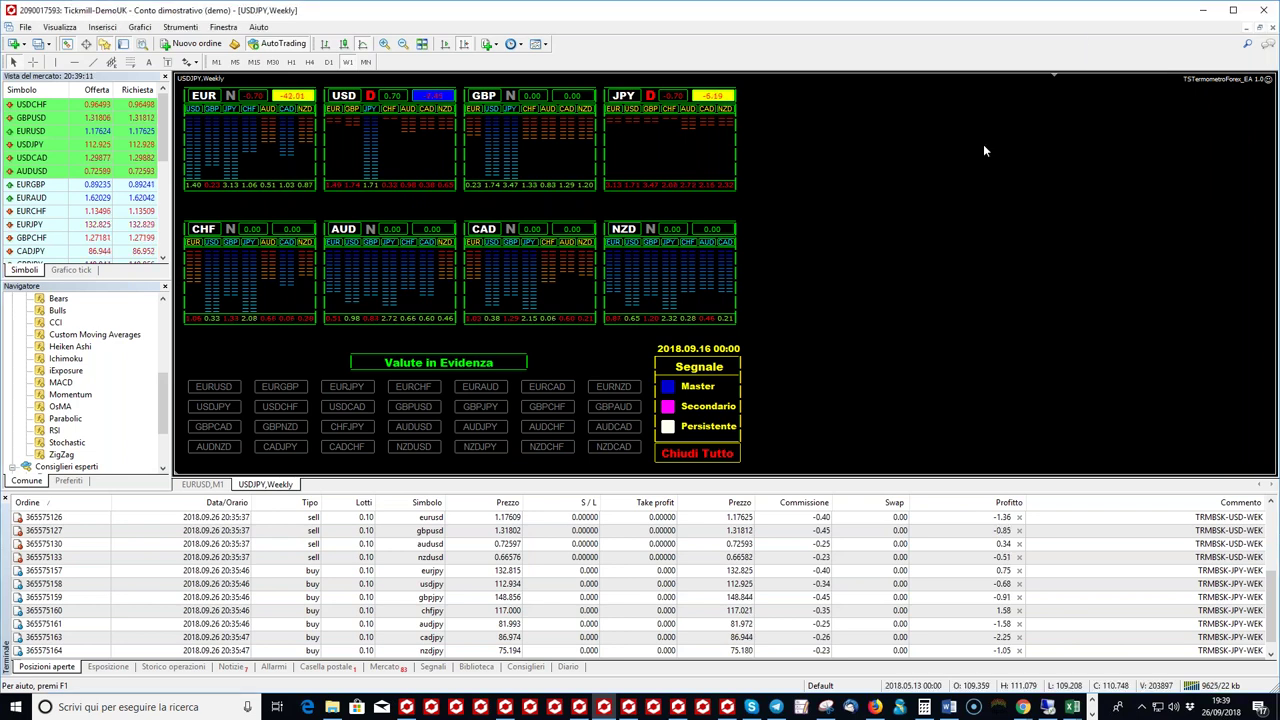
# - Review the open positions of the EUR, USD and JPY baskets, highlighting the USD basket's eurusd and usdcad orders
pyautogui.moveTo(1272, 600); pyautogui.dragTo(1243, 514)
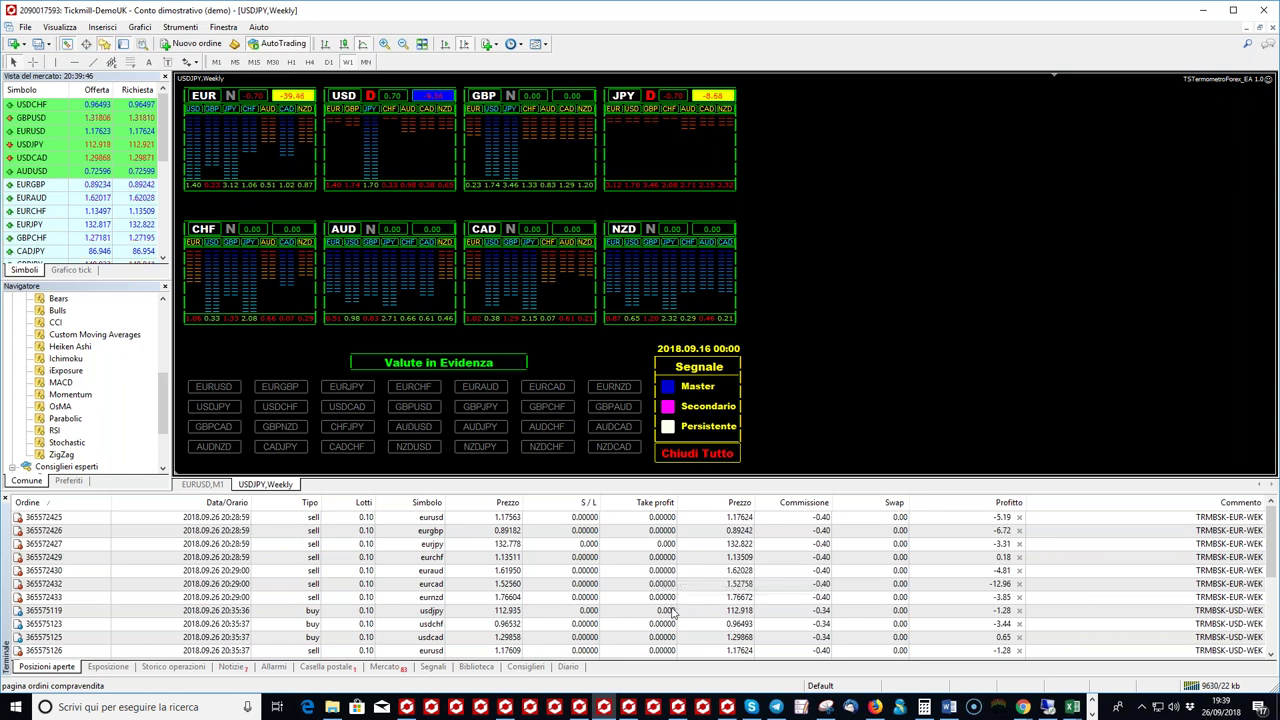
pyautogui.scroll(-3, 676, 600)
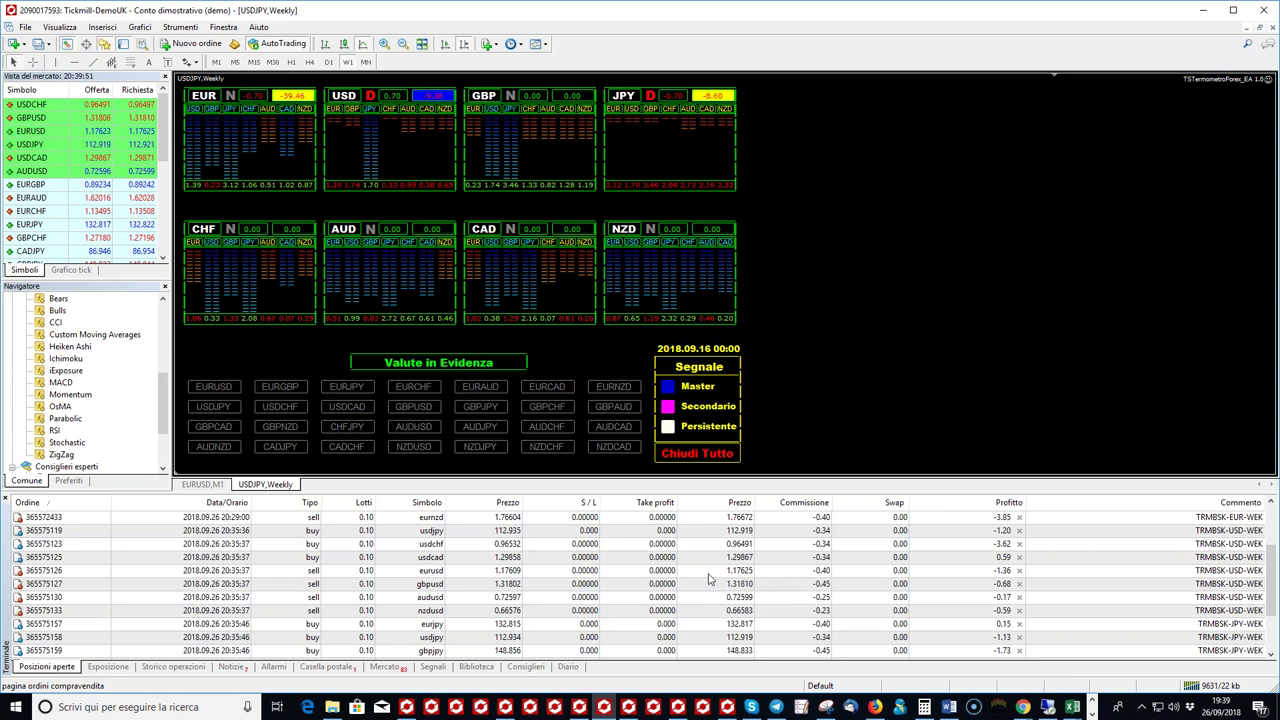
pyautogui.click(707, 574)
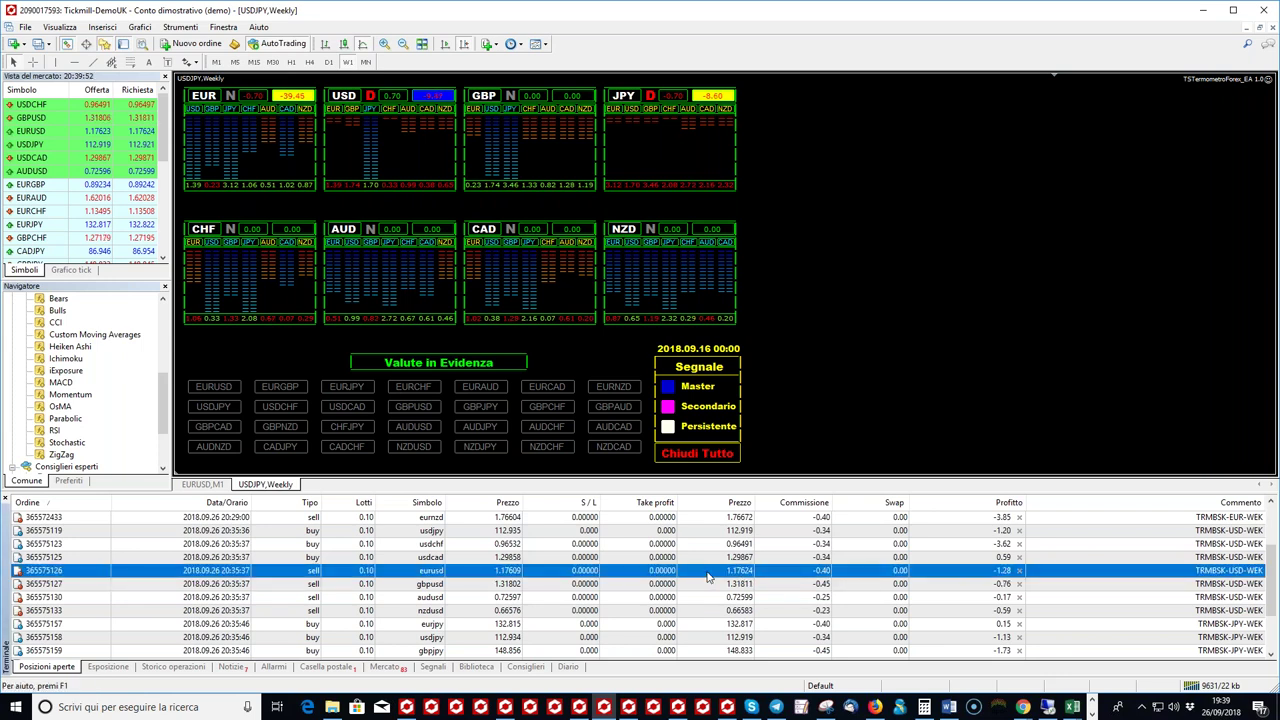
pyautogui.click(712, 560)
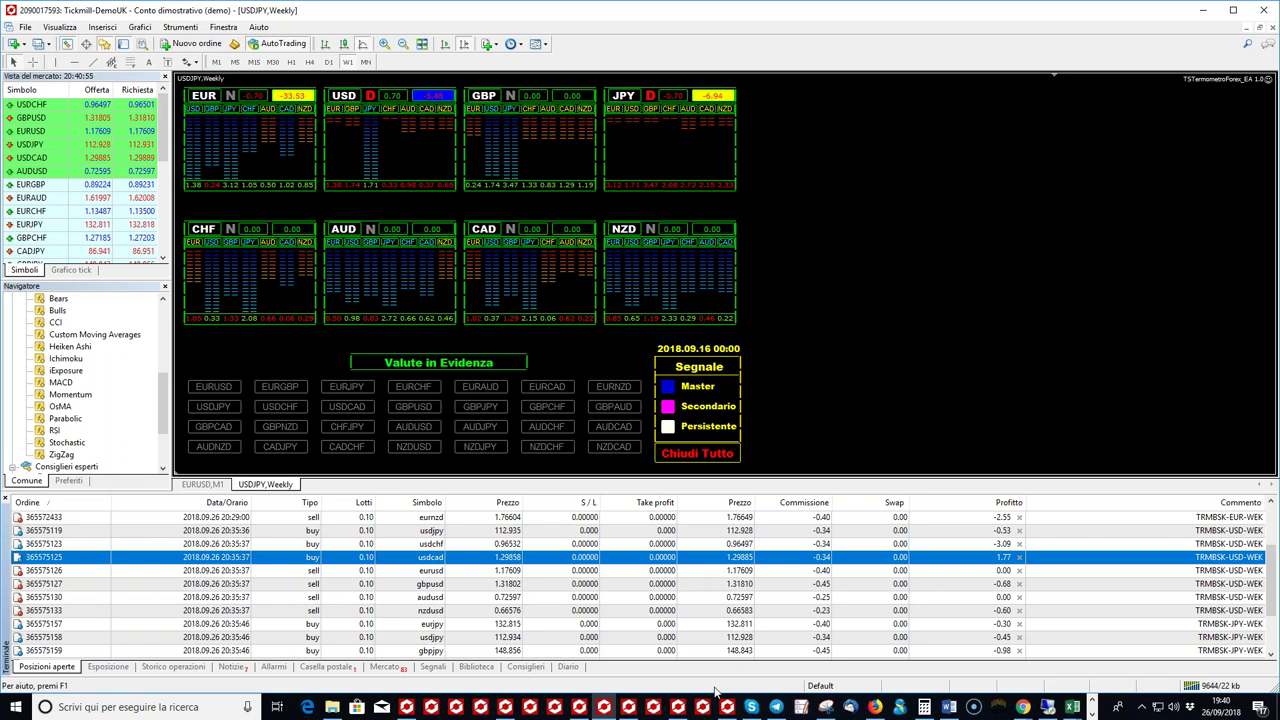
pyautogui.scroll(2, 1275, 540)
pyautogui.moveTo(1275, 540); pyautogui.dragTo(1273, 571)
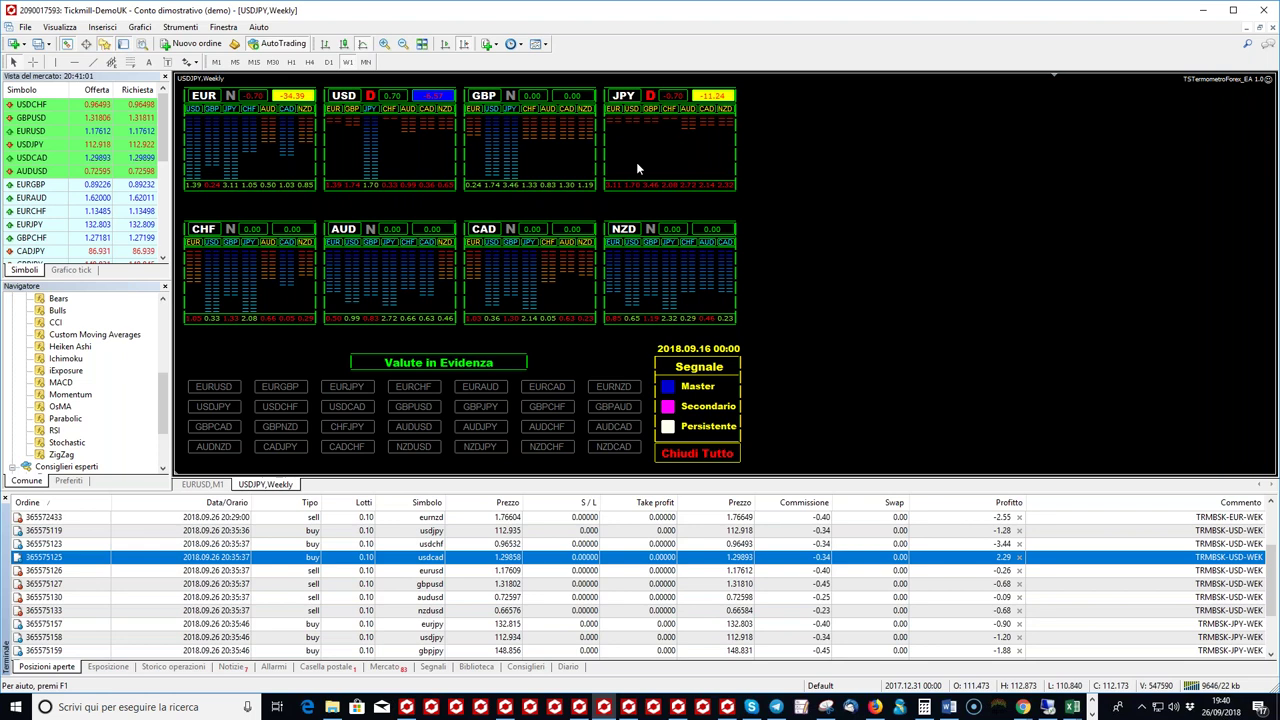
# - Switch the USDJPY chart to daily and back to weekly, and set the EUR basket to close at breakeven
pyautogui.click(329, 62)
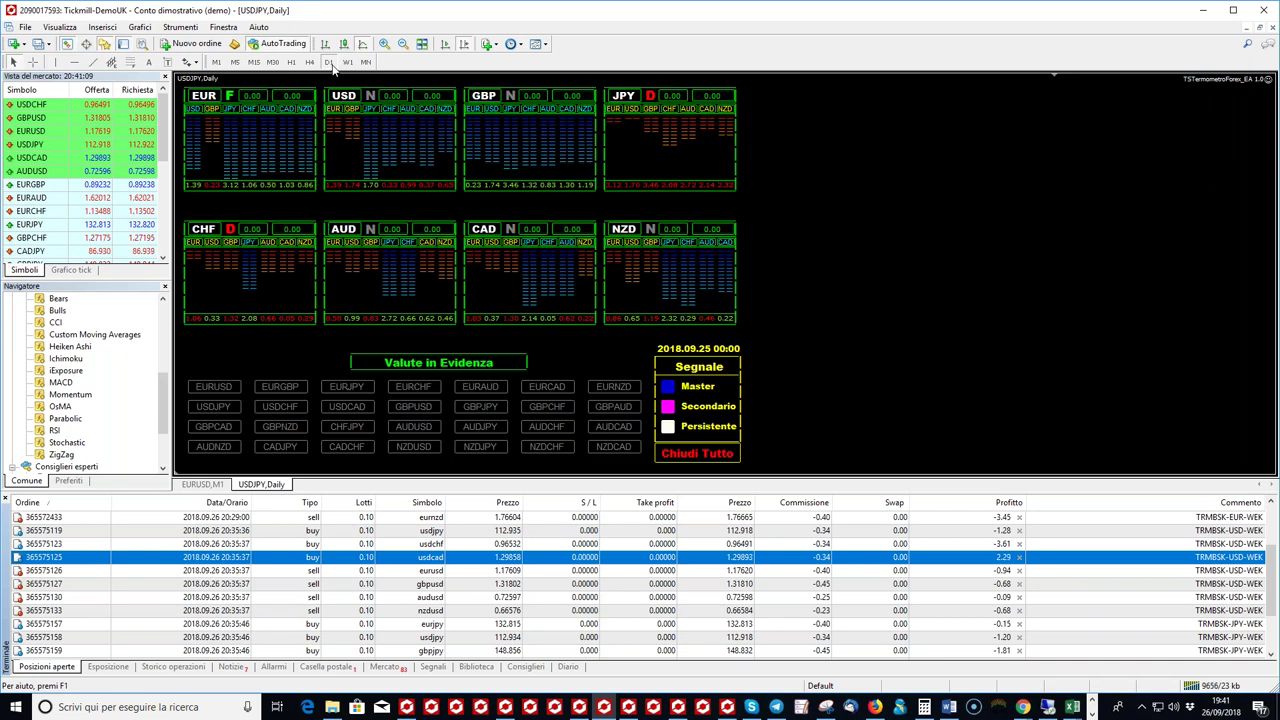
pyautogui.click(349, 62)
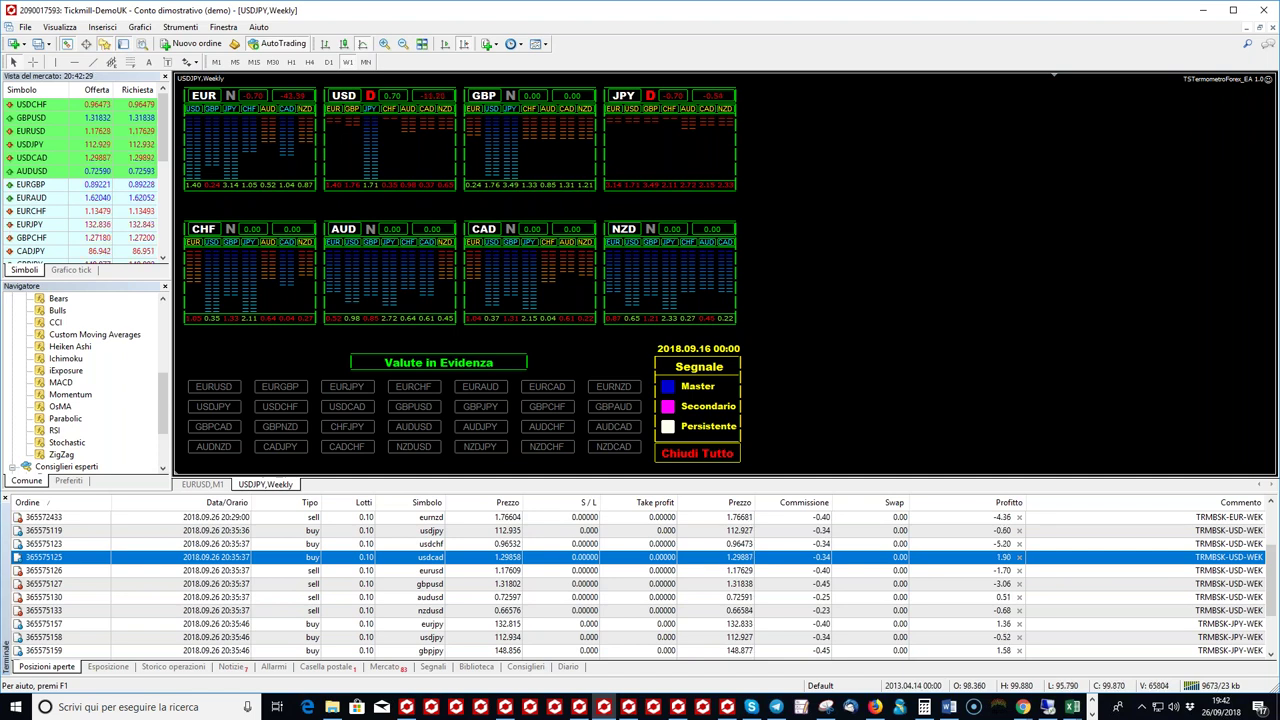
pyautogui.click(307, 95)
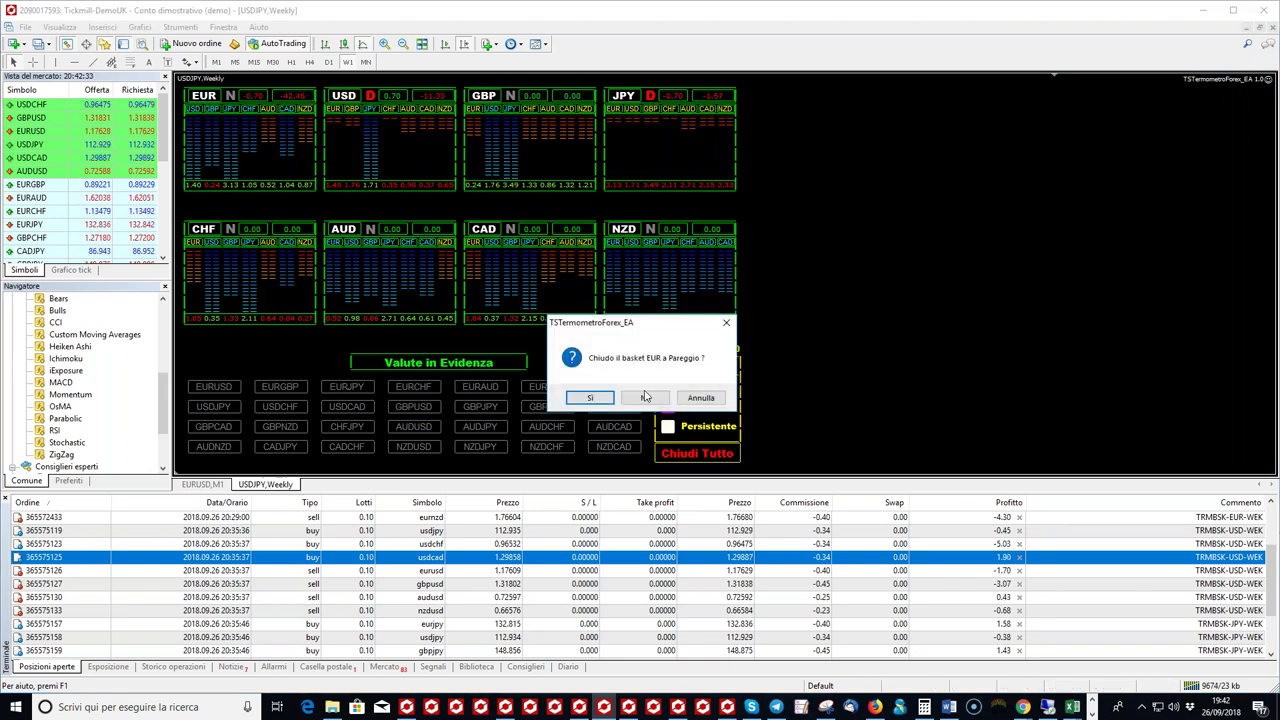
pyautogui.click(592, 399)
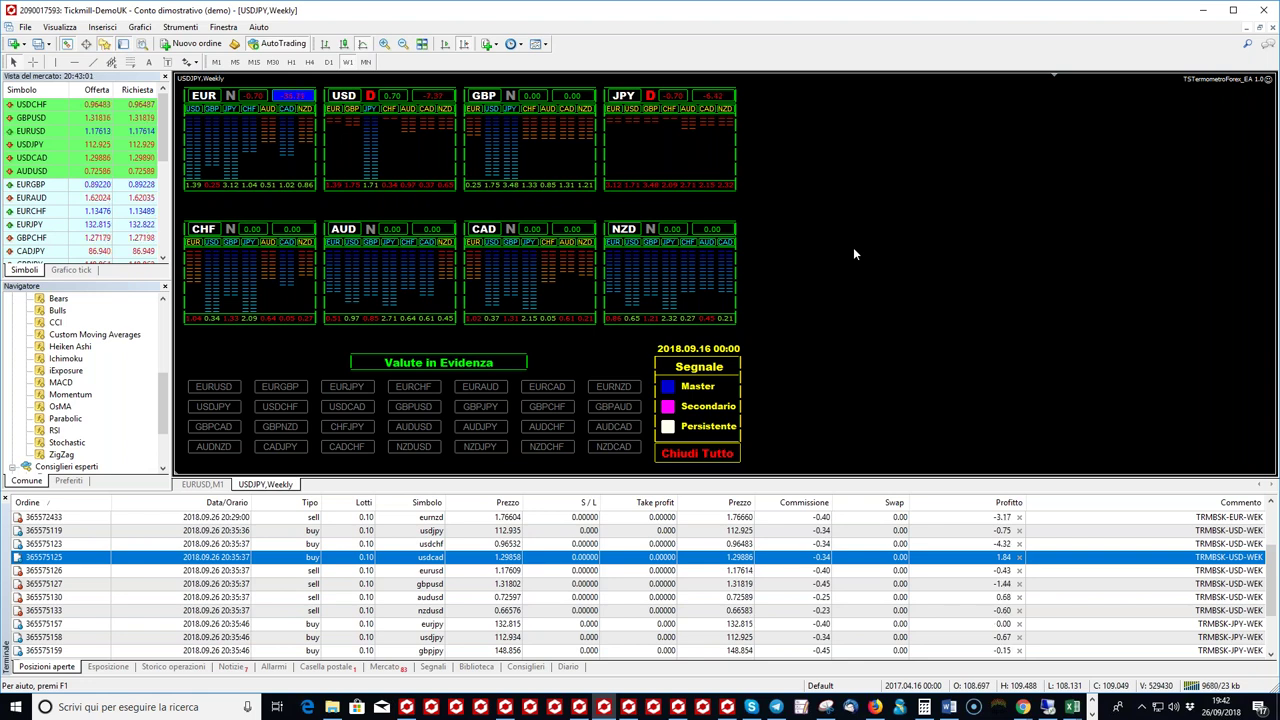
# - Check the TSTermometroForex_EA input values for basket profit, loss and trailing, and leave them without changes
pyautogui.press('F7')
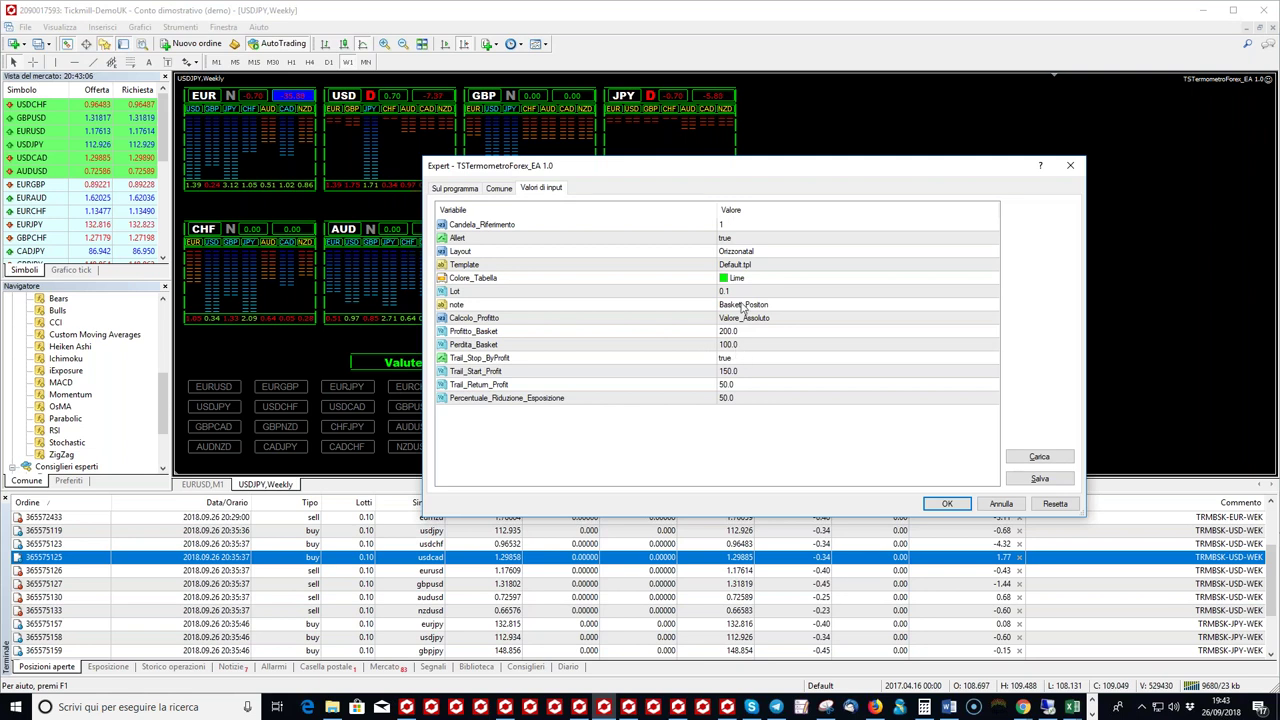
pyautogui.click(1068, 166)
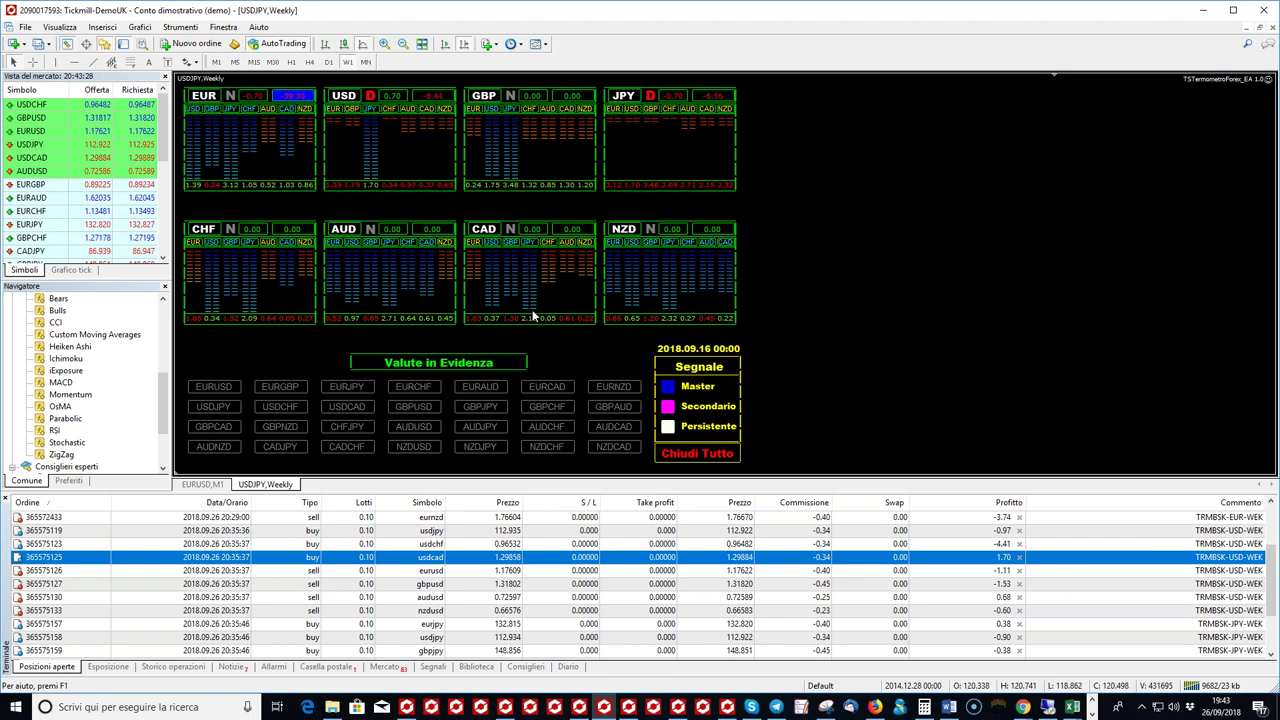
pyautogui.moveTo(530, 318)
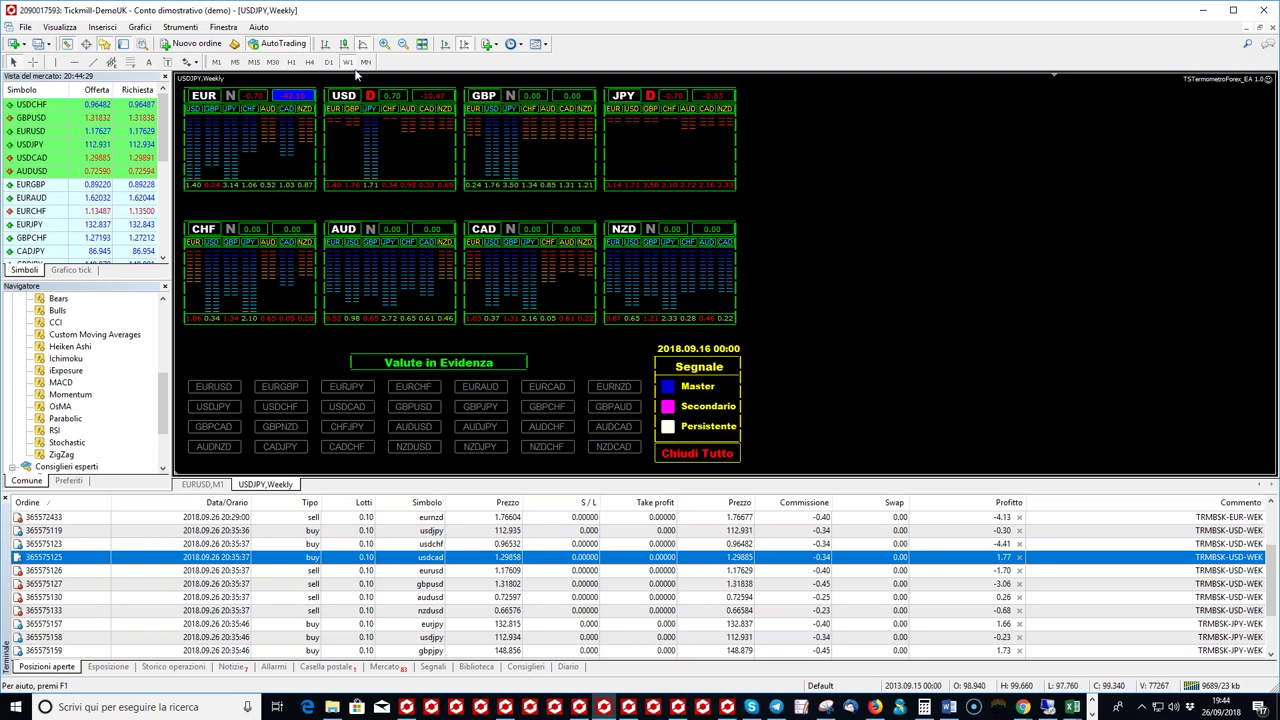
# - View the remote desktop's EURJPY chart and open trades, and return to the local platform past the webinar presentation
pyautogui.click(1058, 709)
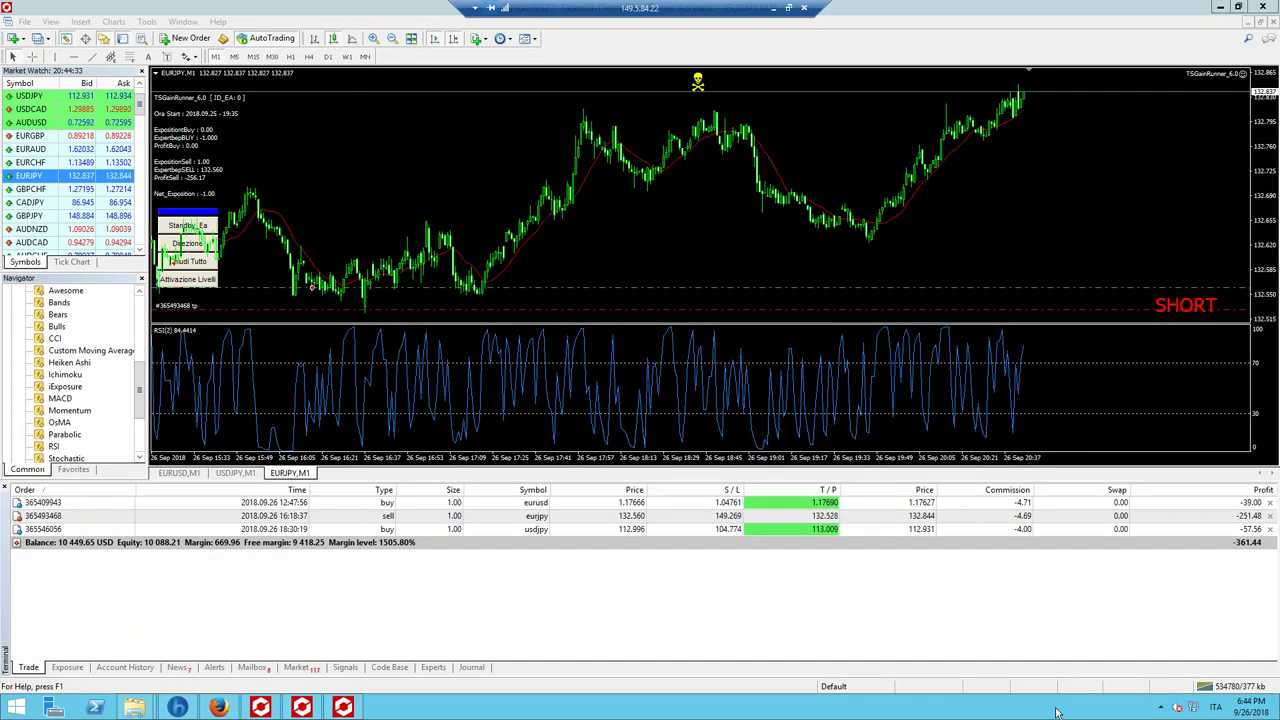
pyautogui.click(773, 9)
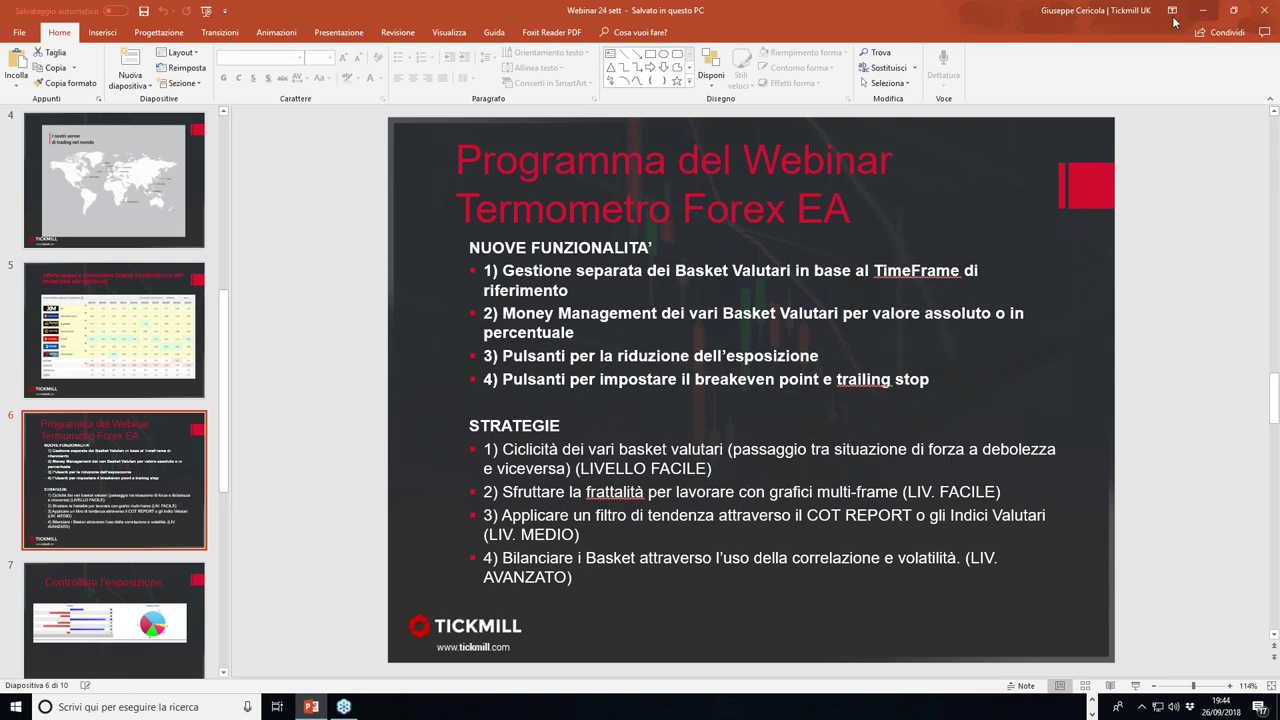
pyautogui.click(1203, 10)
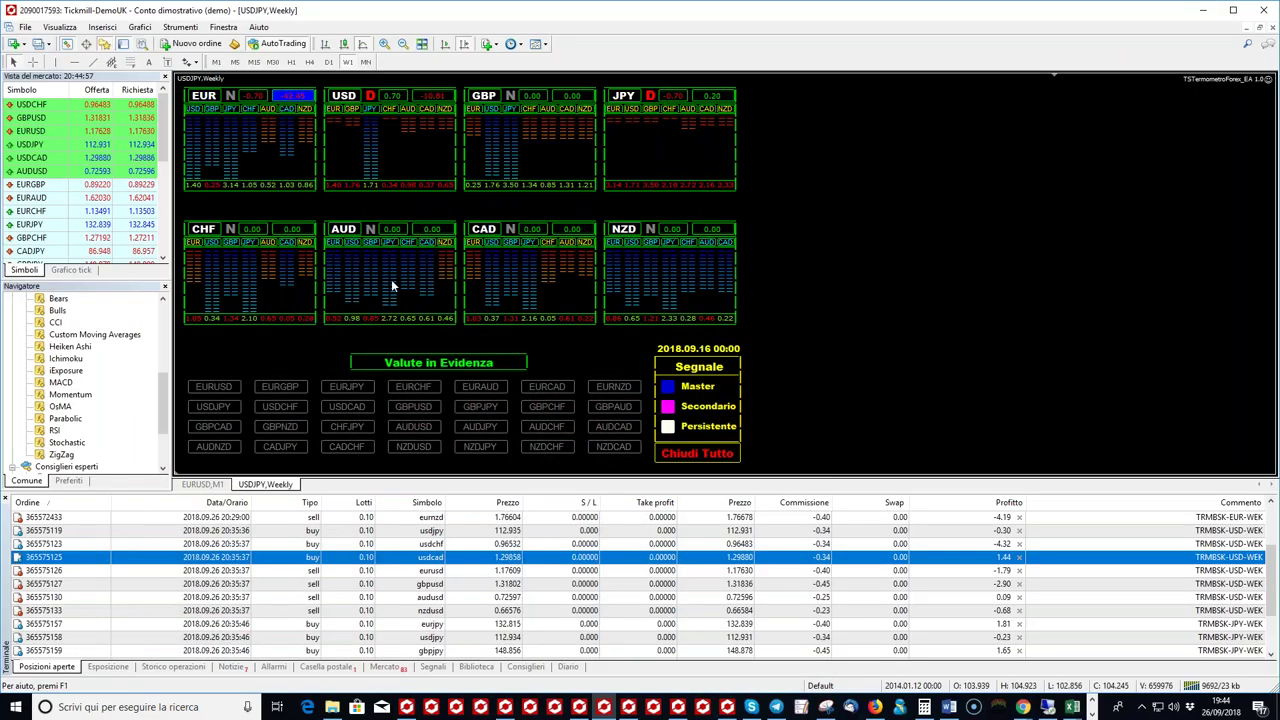
# - With the chart switched to daily, sort the open positions by type, and return the chart to weekly
pyautogui.click(357, 112)
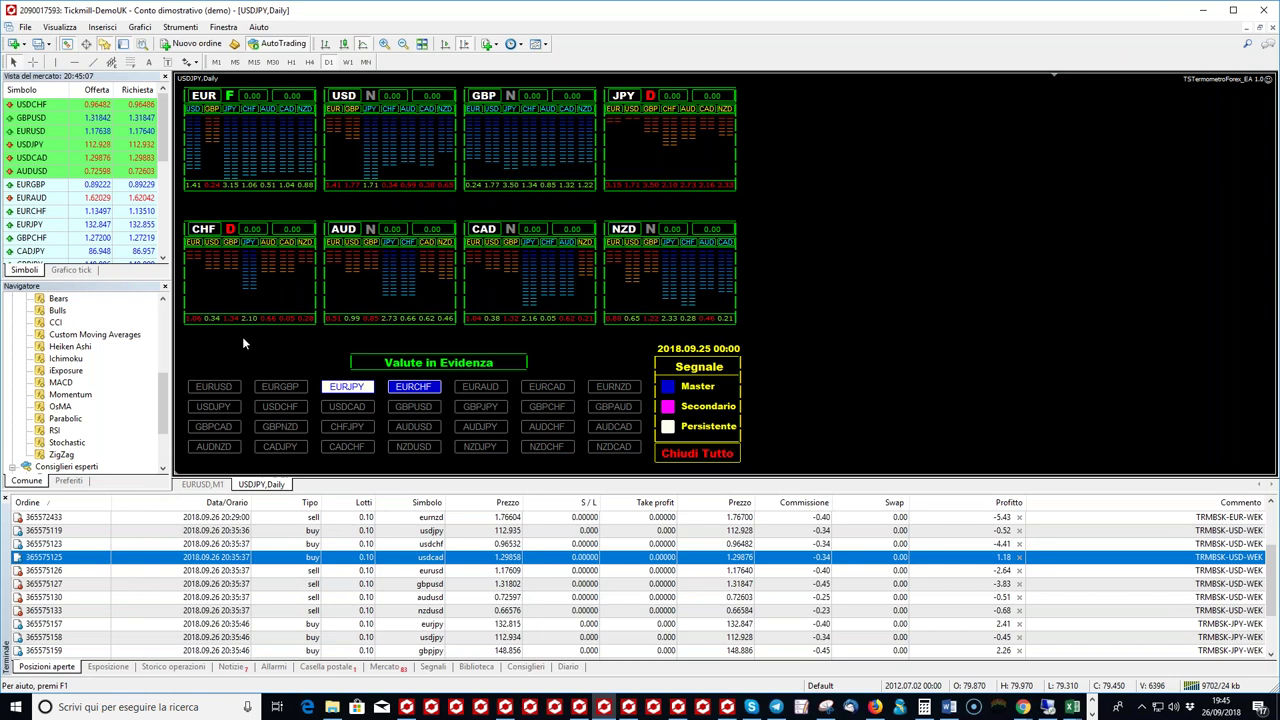
pyautogui.moveTo(1272, 570); pyautogui.dragTo(1274, 608)
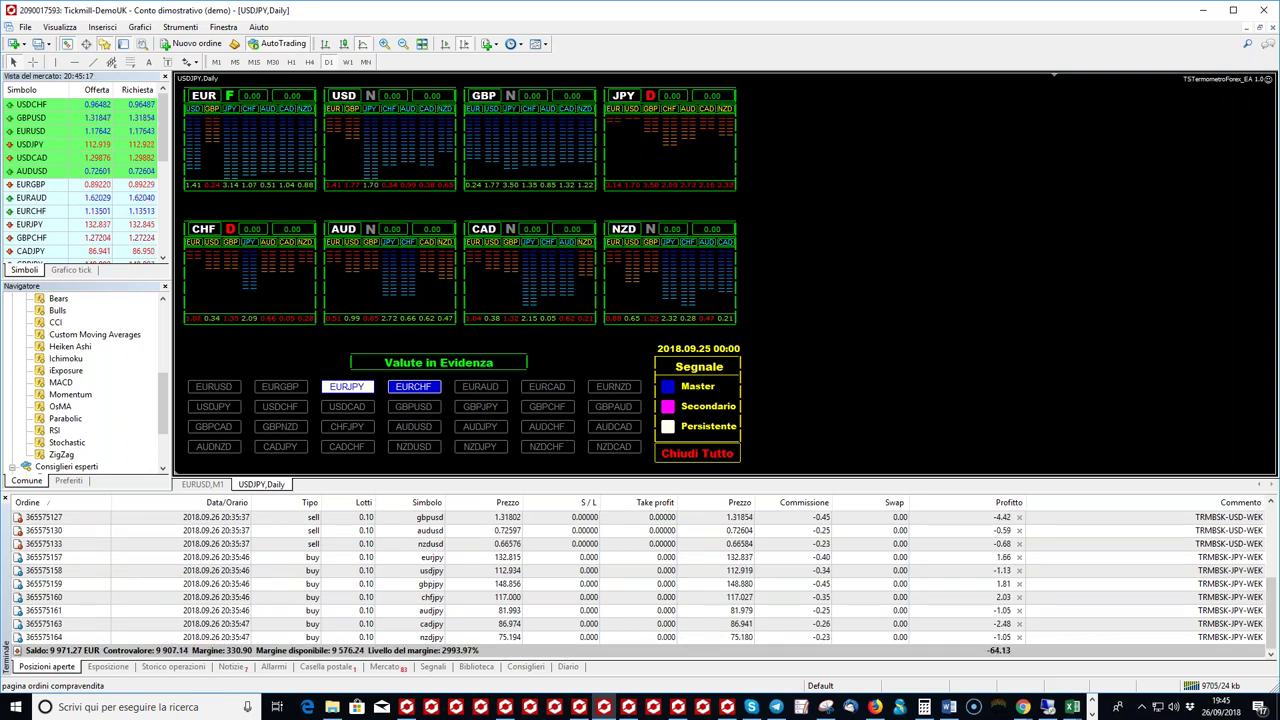
pyautogui.click(1271, 527)
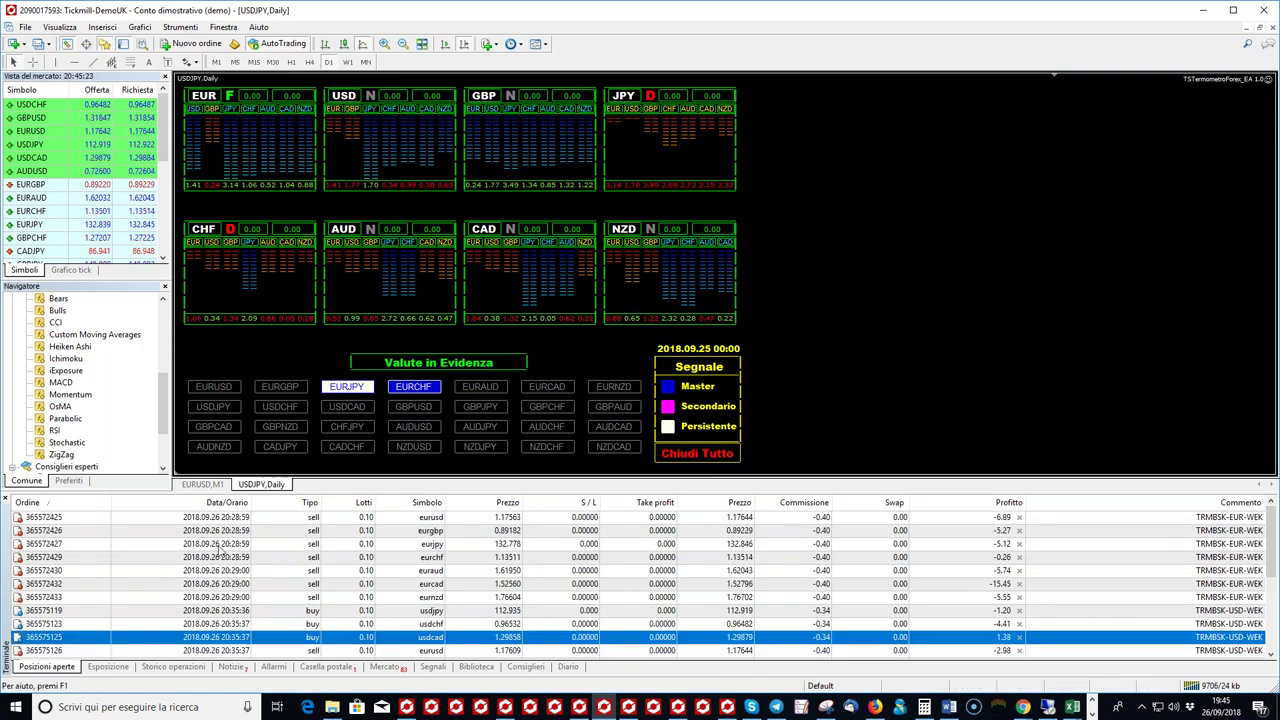
pyautogui.click(308, 502)
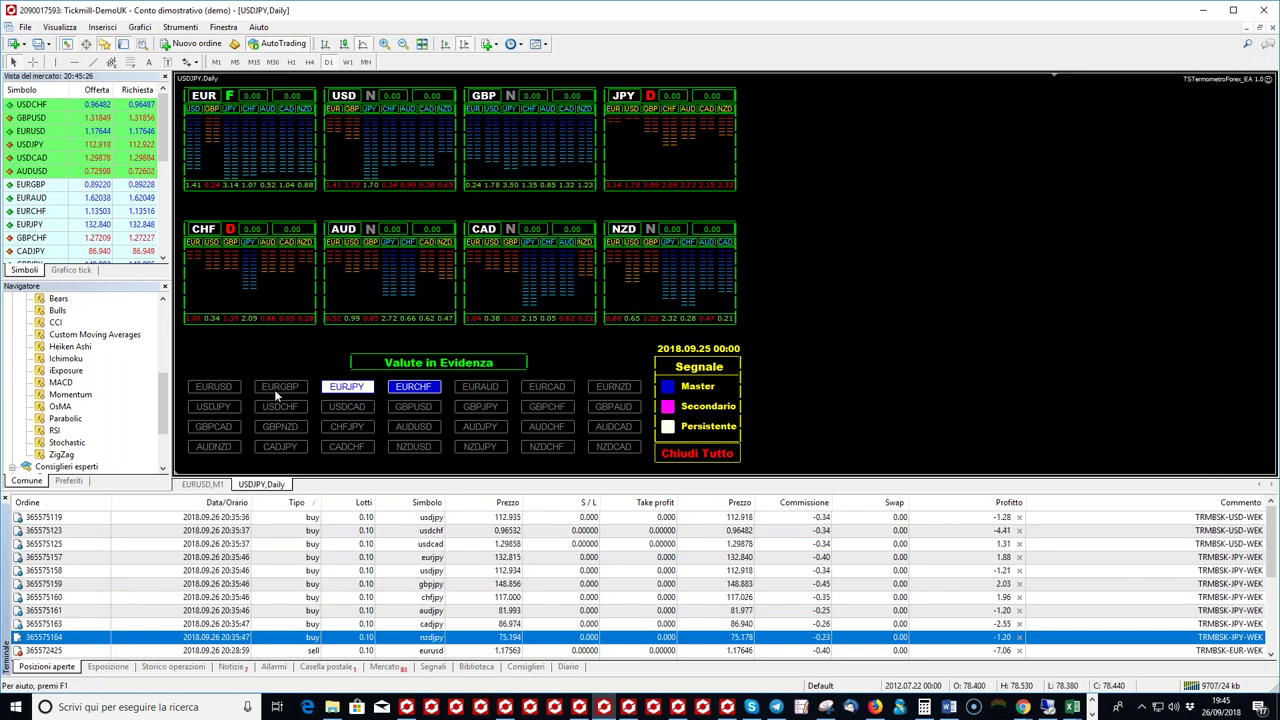
pyautogui.click(365, 518)
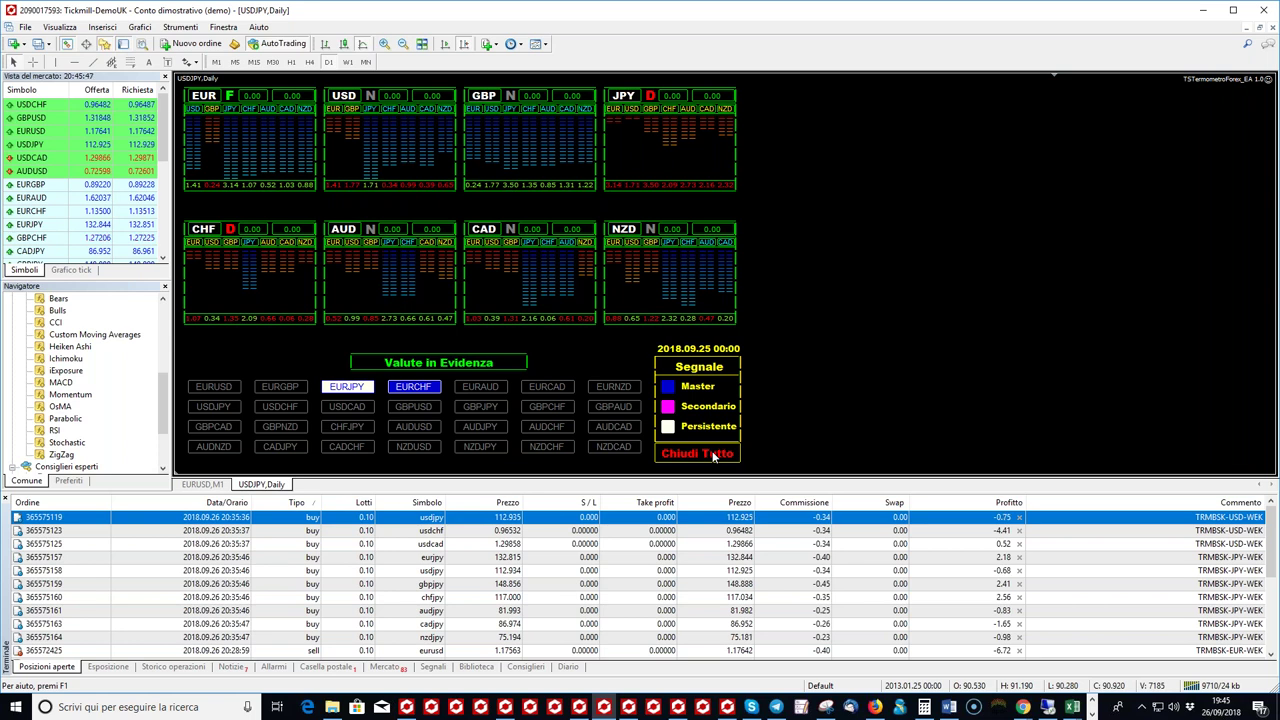
pyautogui.click(348, 63)
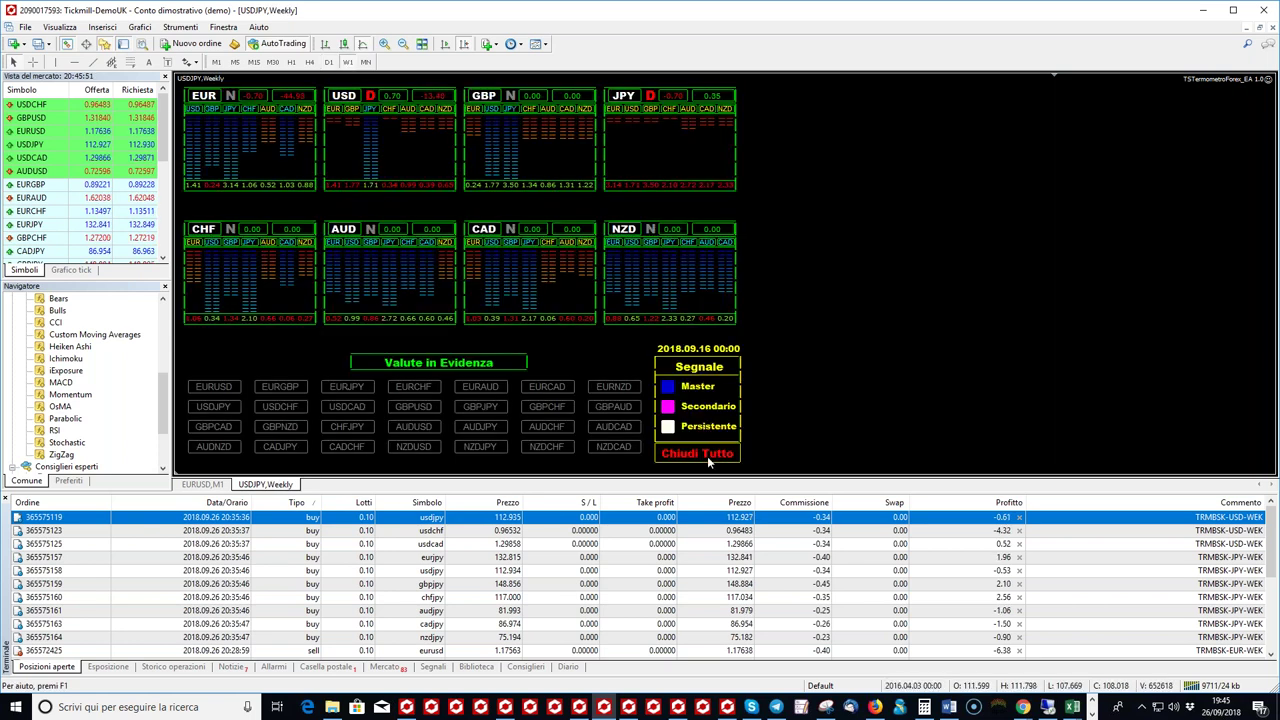